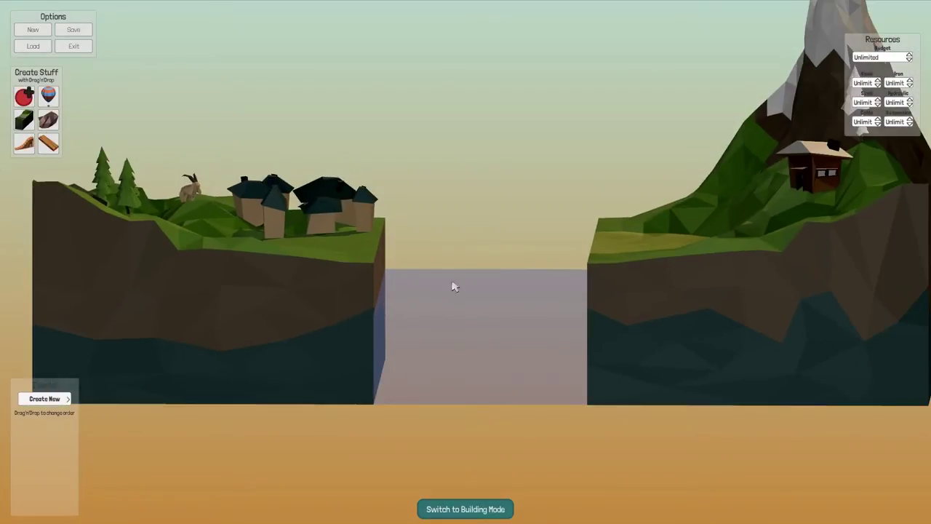
# - Widen the gap by moving the right landmass and place an anchor at the left cliff edge
pyautogui.moveTo(587, 273); pyautogui.dragTo(710, 273)
pyautogui.scroll(2, 446, 293)
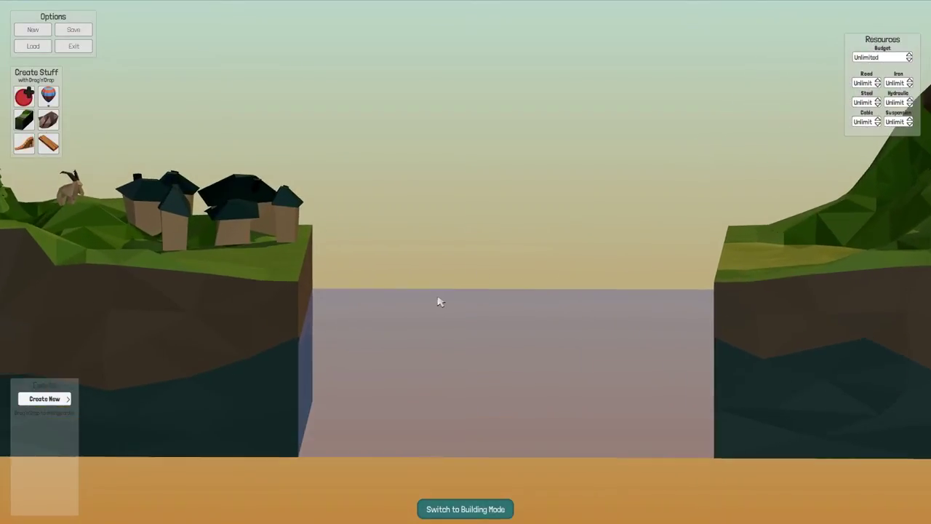
pyautogui.moveTo(446, 293); pyautogui.dragTo(430, 321)
pyautogui.moveTo(25, 95); pyautogui.dragTo(290, 284)
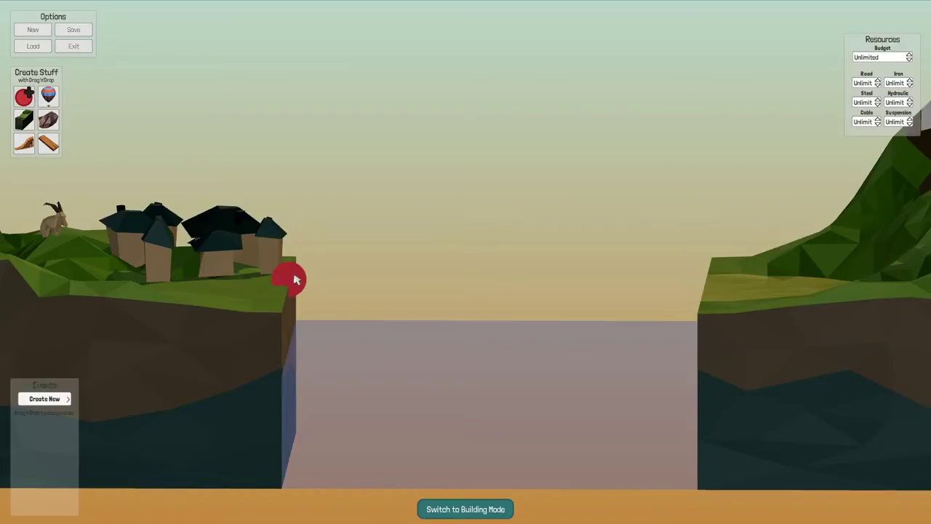
# - Remove a misplaced anchor dropped near the left cliff
pyautogui.moveTo(459, 289); pyautogui.dragTo(306, 269)
pyautogui.moveTo(24, 95); pyautogui.dragTo(79, 137)
pyautogui.rightClick(89, 139)
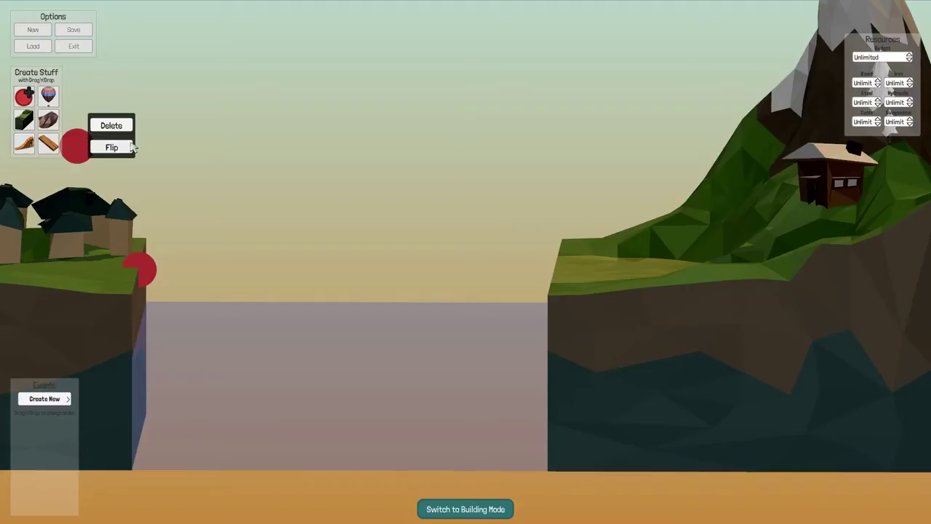
pyautogui.click(112, 125)
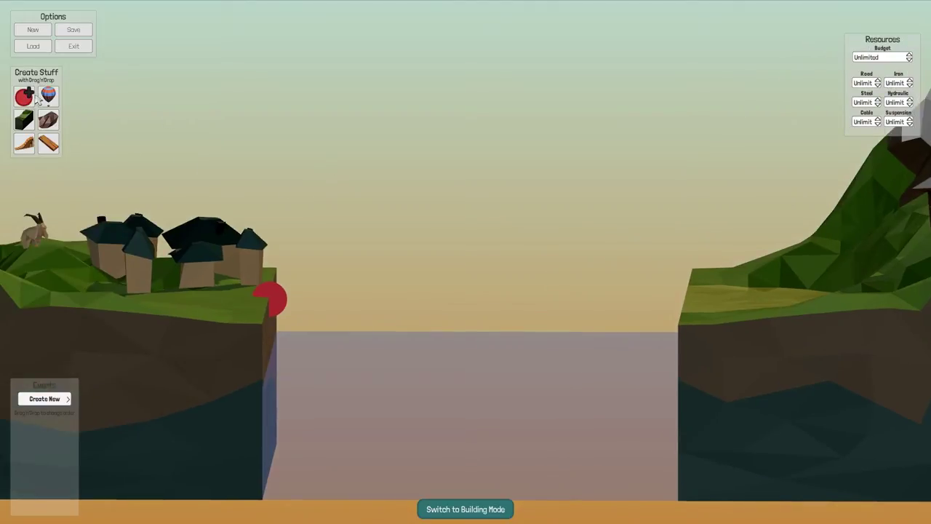
# - Place an anchor high above the cliff edge and a wooden ramp on the left cliff top
pyautogui.moveTo(27, 95); pyautogui.dragTo(276, 162)
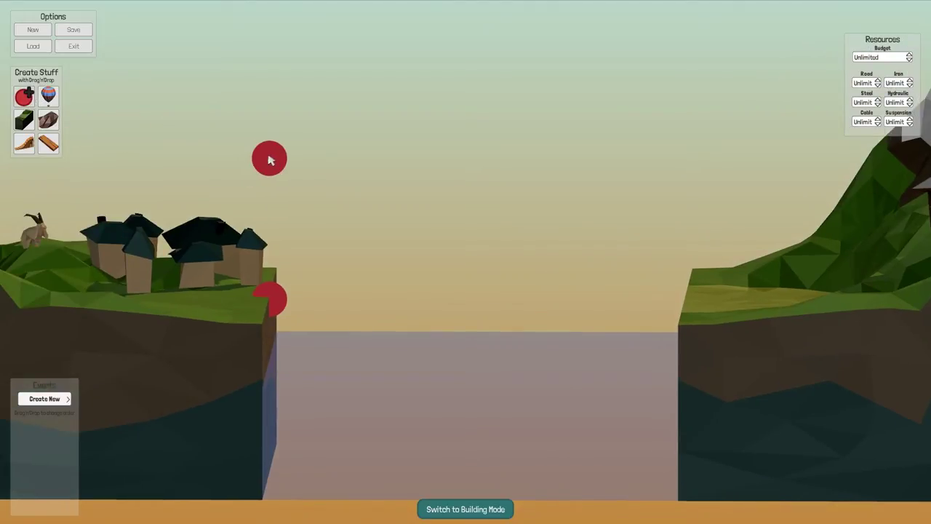
pyautogui.scroll(-3, 437, 333)
pyautogui.moveTo(342, 278); pyautogui.dragTo(655, 299)
pyautogui.scroll(3, 500, 235)
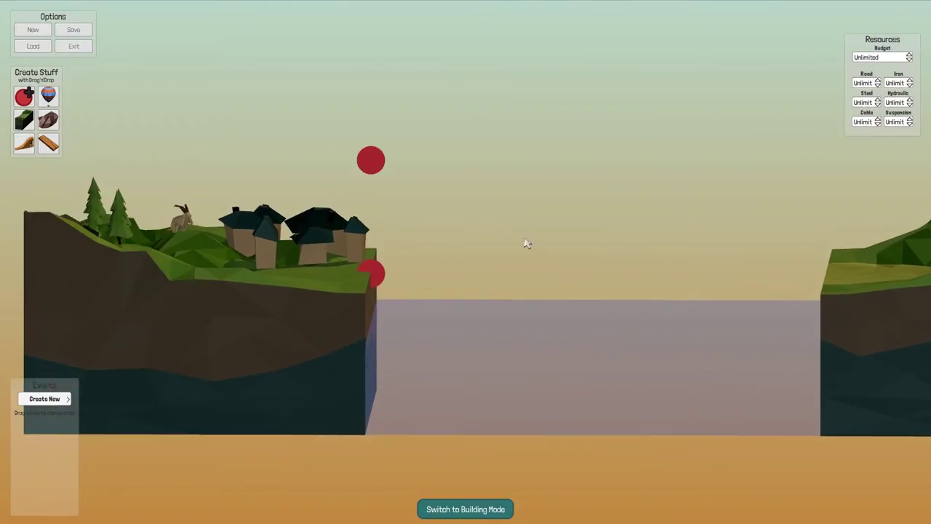
pyautogui.moveTo(24, 144); pyautogui.dragTo(151, 270)
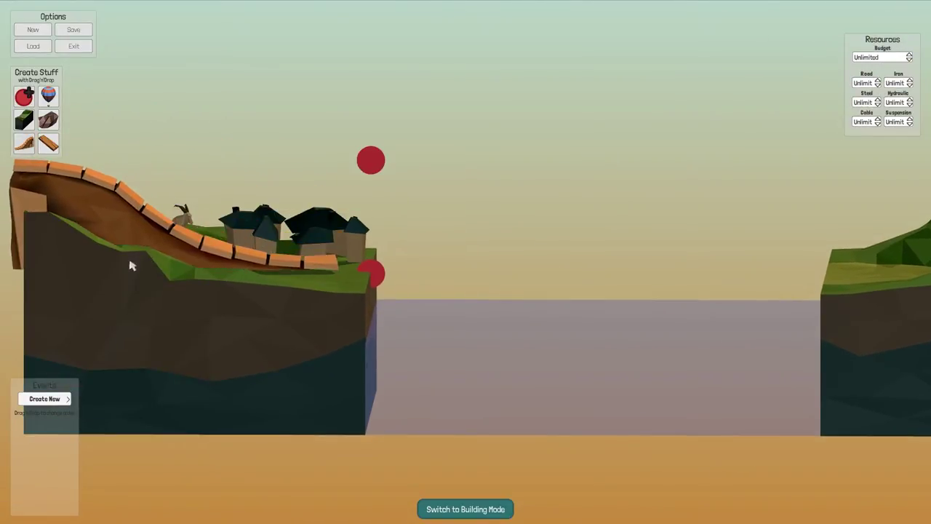
pyautogui.scroll(-3, 270, 302)
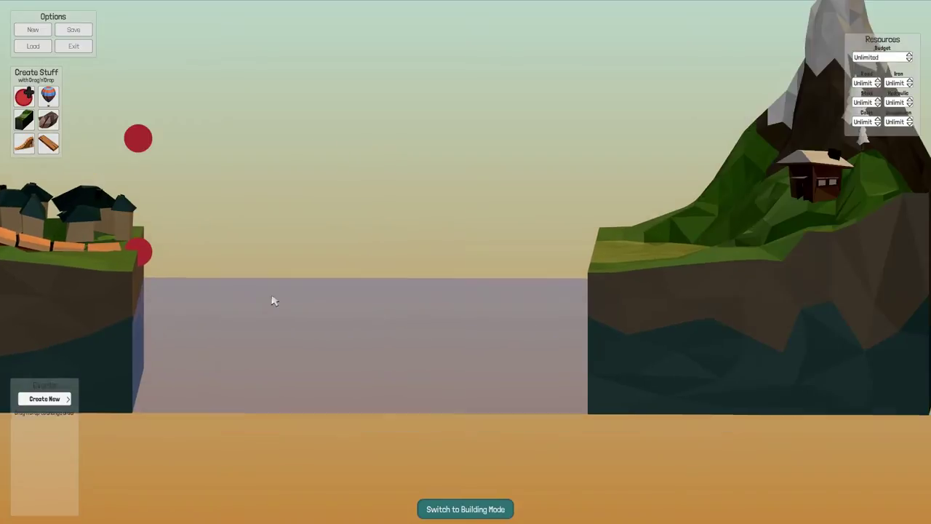
# - Add and then delete an extra anchor in the sky
pyautogui.moveTo(509, 331)
pyautogui.mouseDown()
pyautogui.moveTo(295, 244)
pyautogui.moveTo(246, 165)
pyautogui.mouseUp()
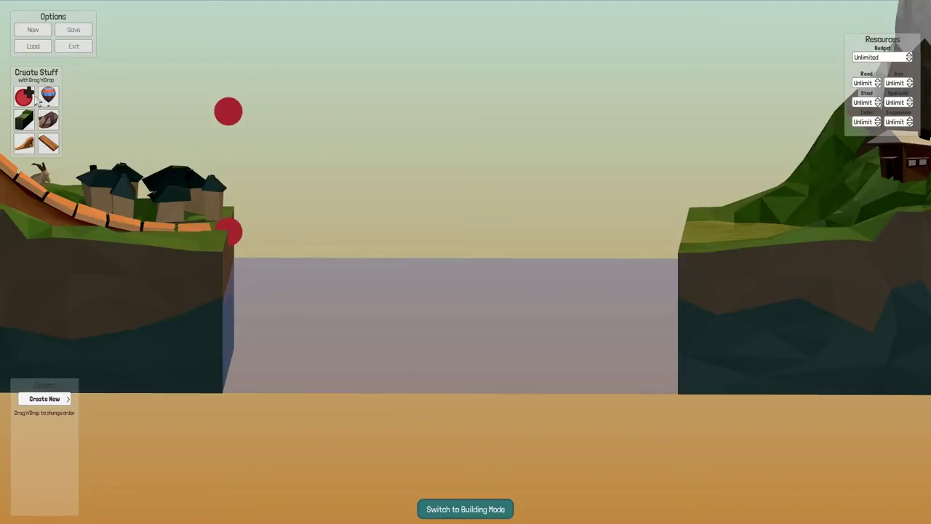
pyautogui.moveTo(25, 96); pyautogui.dragTo(370, 111)
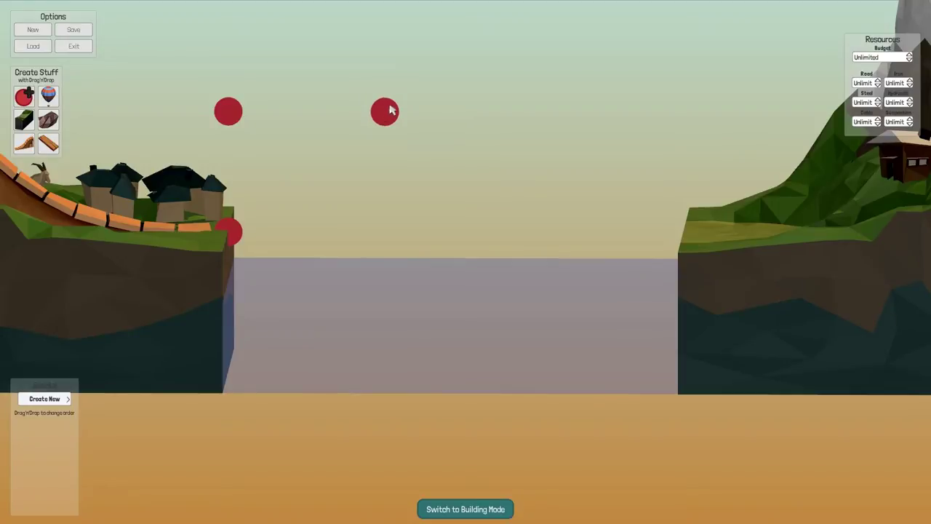
pyautogui.moveTo(393, 104); pyautogui.dragTo(377, 105)
pyautogui.rightClick(377, 106)
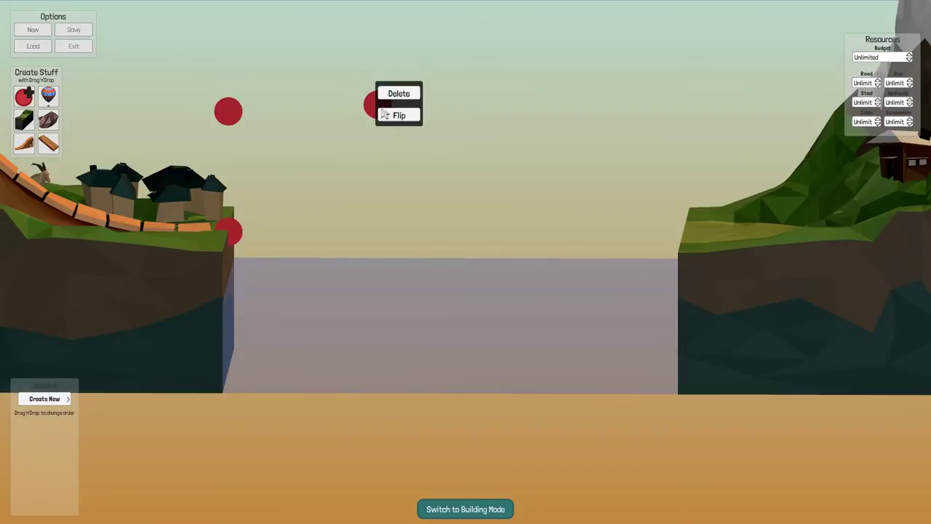
pyautogui.click(402, 98)
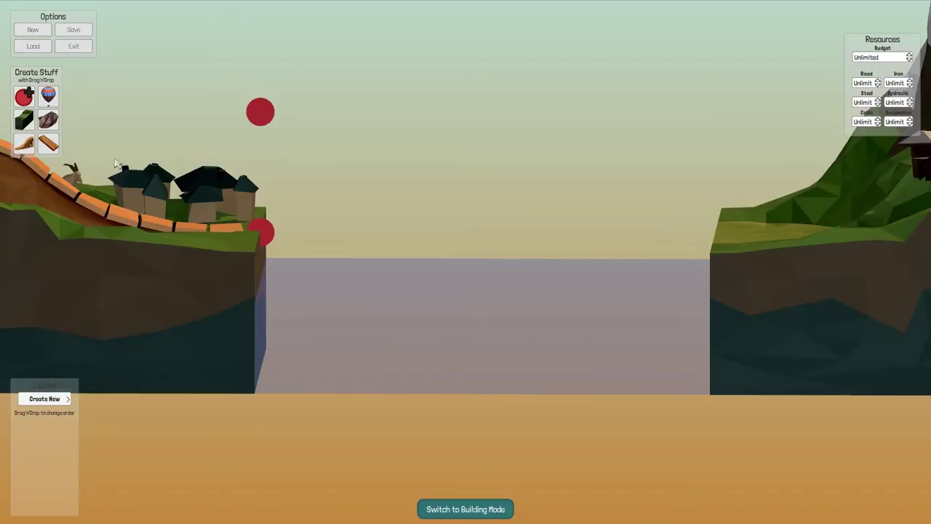
pyautogui.scroll(-3, 385, 321)
pyautogui.moveTo(385, 320); pyautogui.dragTo(116, 335)
# - Add a Monster Truck vehicle event and drag the truck onto the top of the left-cliff ramp
pyautogui.click(44, 399)
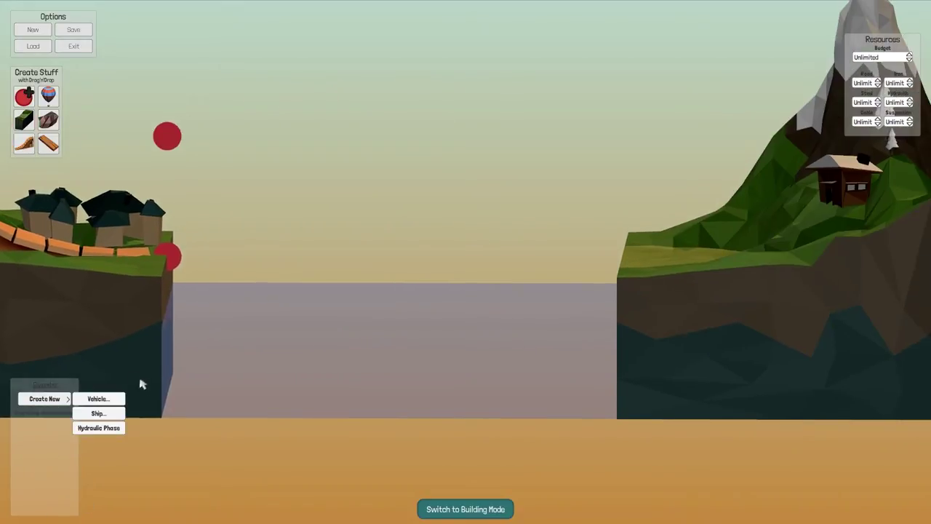
pyautogui.click(97, 399)
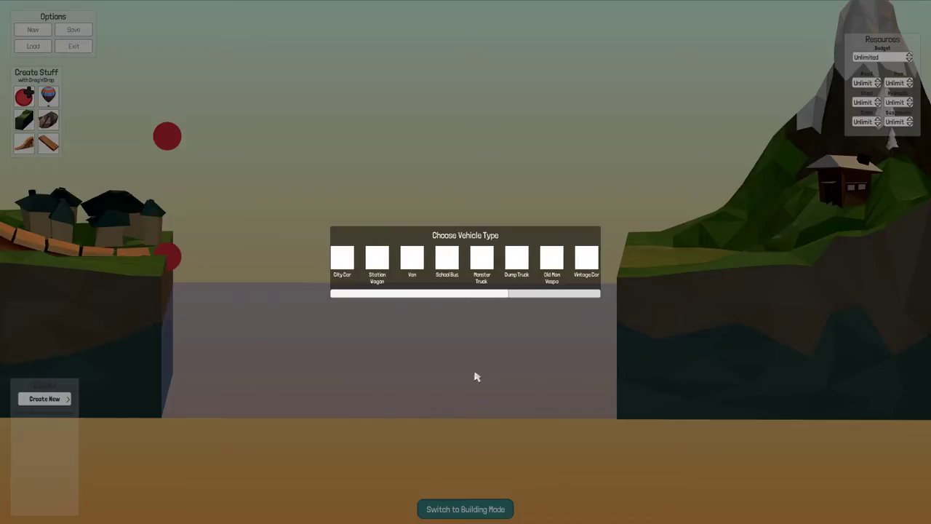
pyautogui.click(482, 260)
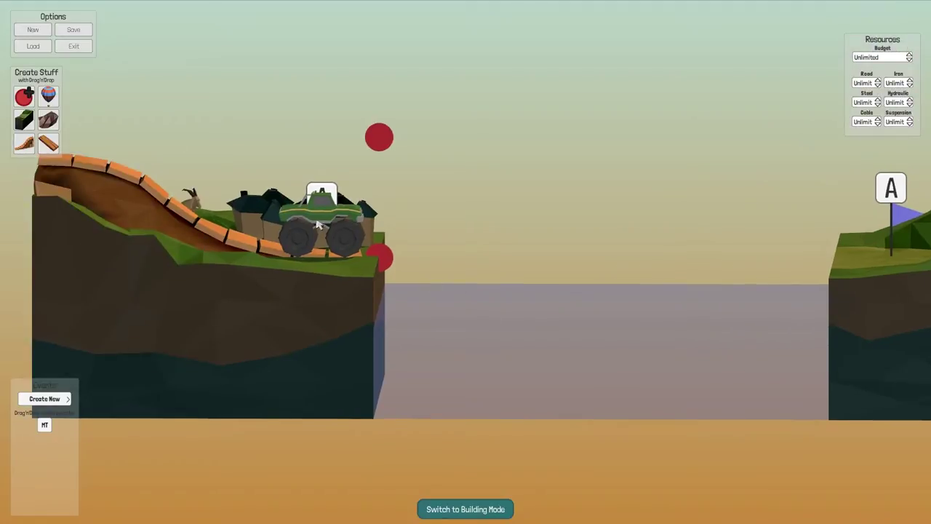
pyautogui.scroll(3, 318, 224)
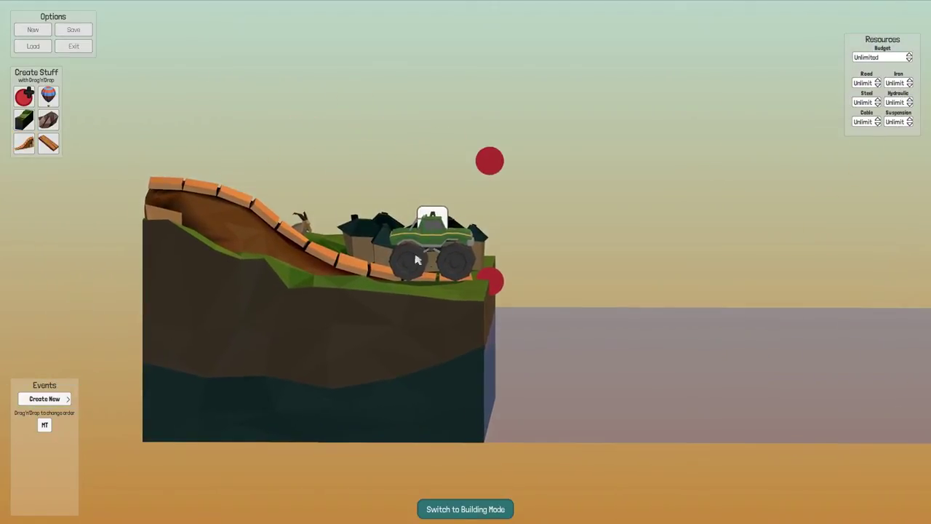
pyautogui.moveTo(398, 250); pyautogui.dragTo(167, 155)
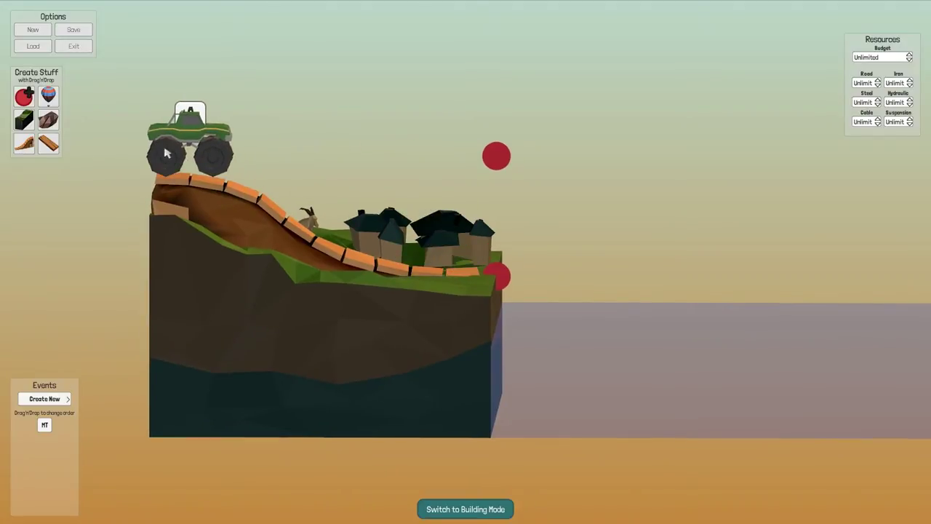
pyautogui.scroll(-3, 535, 263)
pyautogui.moveTo(698, 277)
pyautogui.mouseDown()
pyautogui.moveTo(369, 278)
pyautogui.moveTo(269, 258)
pyautogui.moveTo(428, 298)
pyautogui.mouseUp()
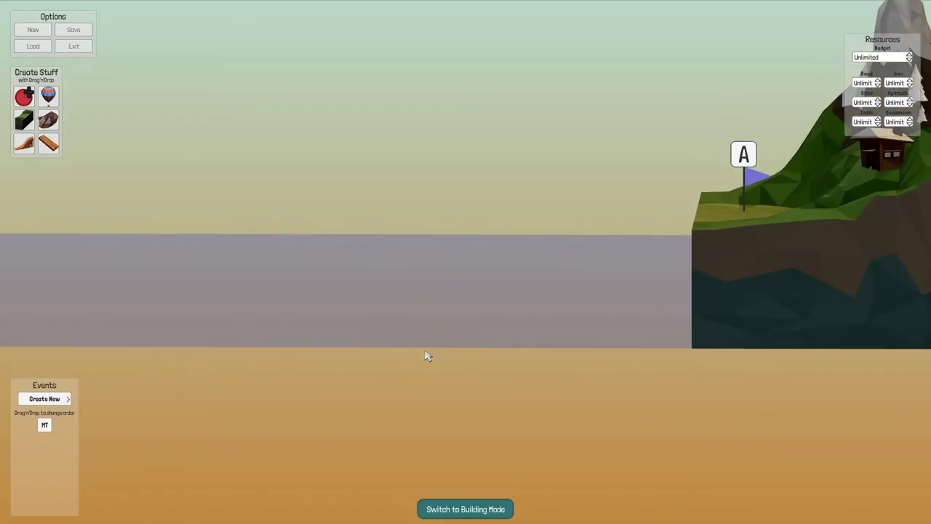
pyautogui.scroll(-3, 428, 356)
pyautogui.moveTo(349, 342); pyautogui.dragTo(575, 330)
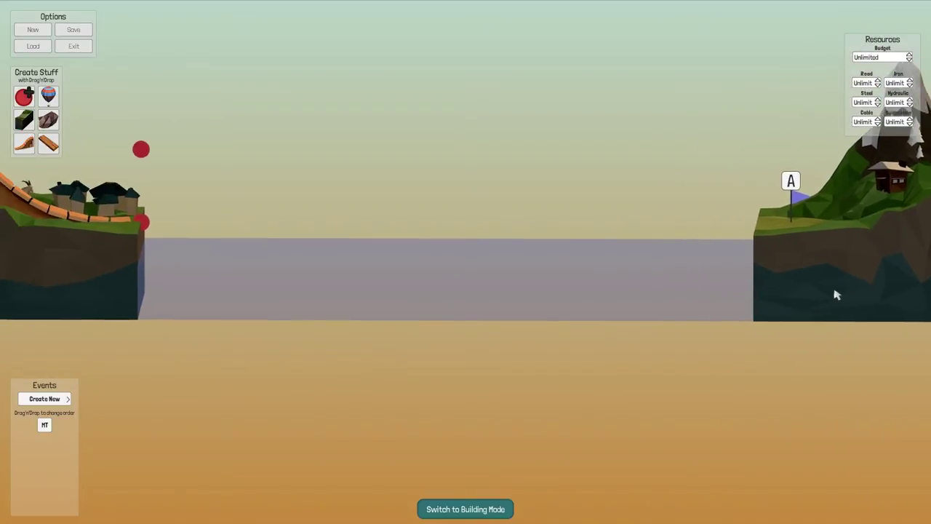
pyautogui.scroll(3, 837, 295)
pyautogui.moveTo(837, 295); pyautogui.dragTo(562, 298)
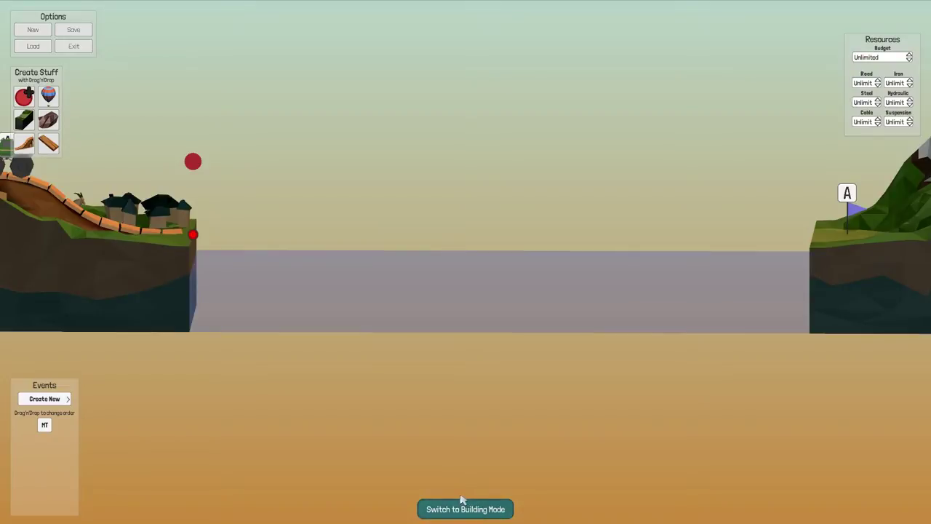
# - Delete an anchor and exit the current level
pyautogui.click(192, 161)
pyautogui.click(218, 149)
pyautogui.click(72, 46)
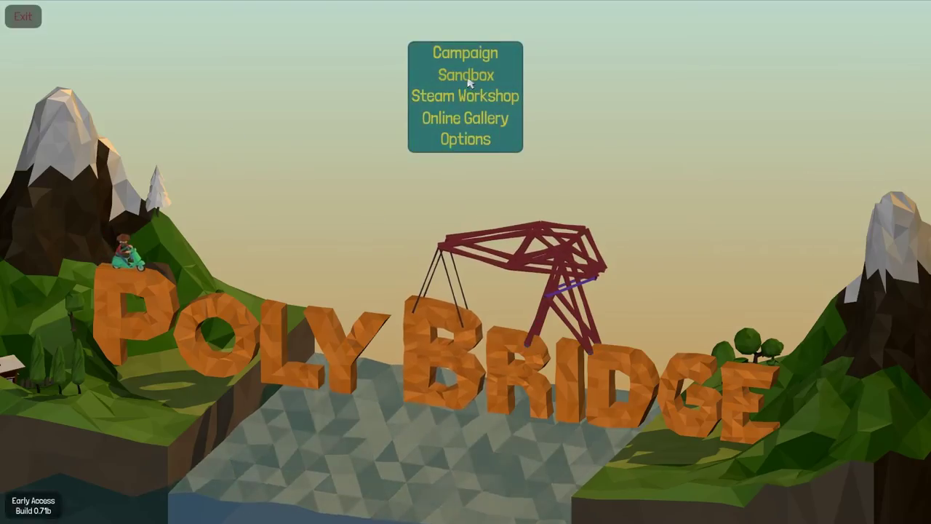
# - Start a new sandbox level with a high left-cliff anchor and a wooden ramp
pyautogui.click(456, 70)
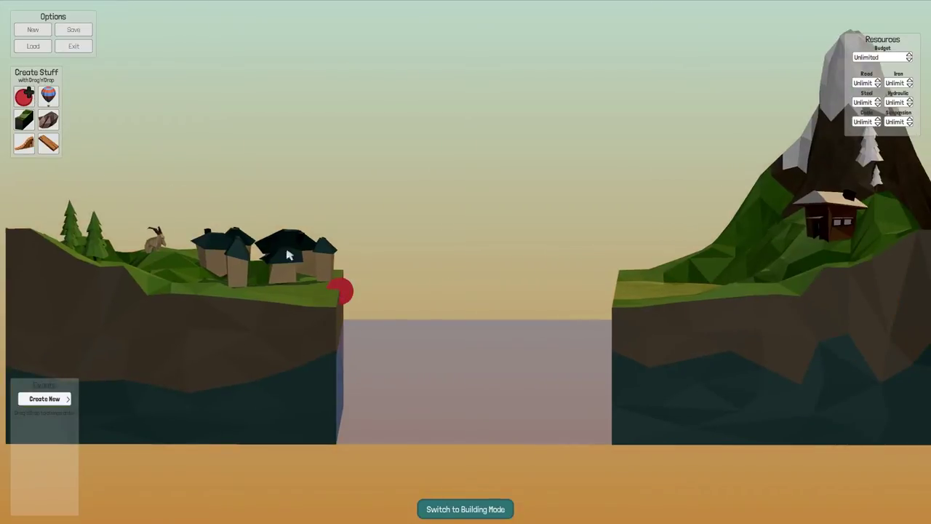
pyautogui.moveTo(24, 97); pyautogui.dragTo(342, 129)
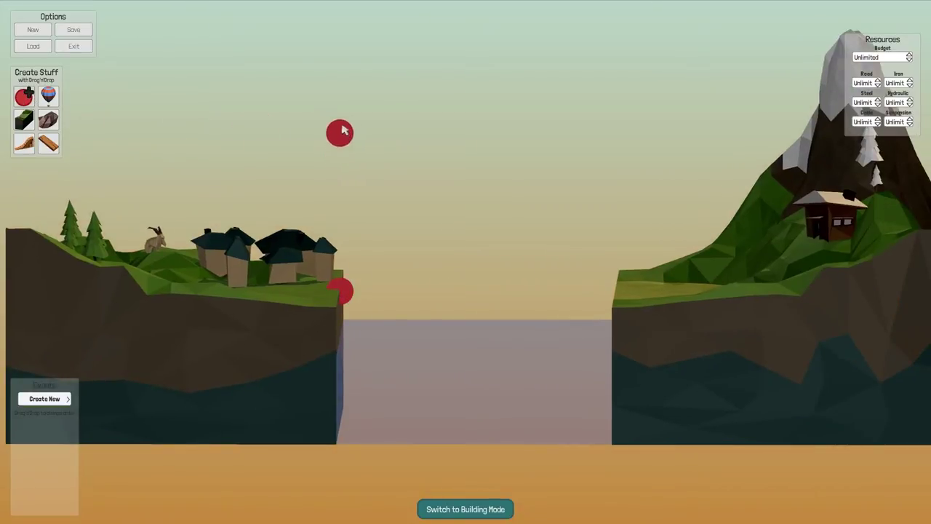
pyautogui.moveTo(24, 144); pyautogui.dragTo(135, 282)
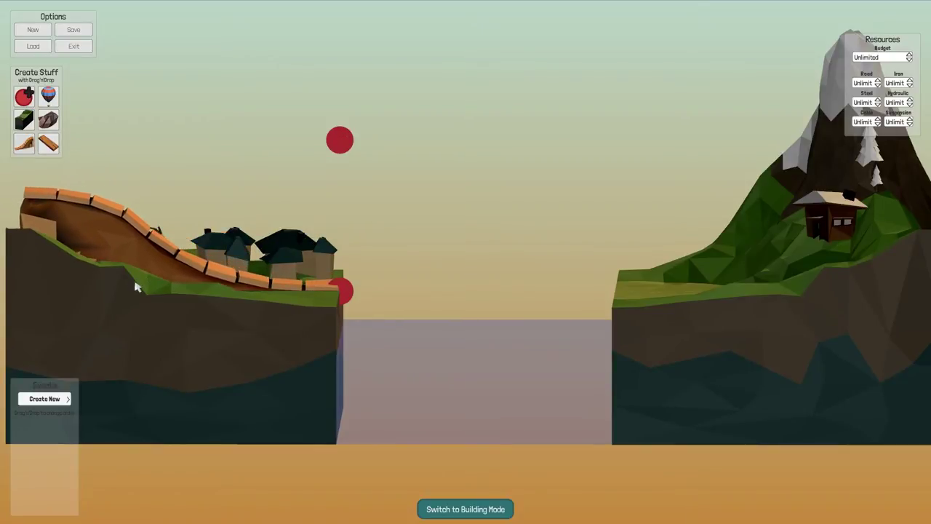
# - Widen the gap further and add a Monster Truck vehicle
pyautogui.moveTo(689, 314); pyautogui.dragTo(892, 349)
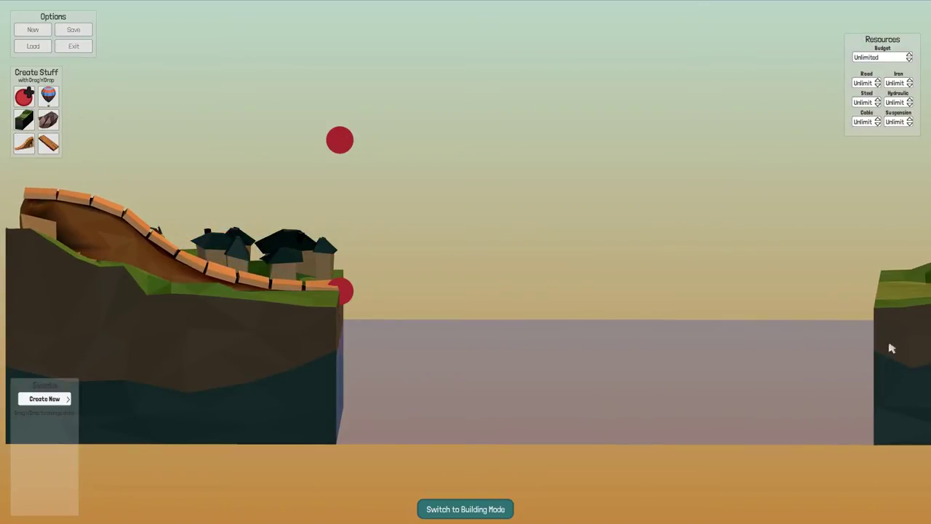
pyautogui.click(51, 399)
pyautogui.click(109, 400)
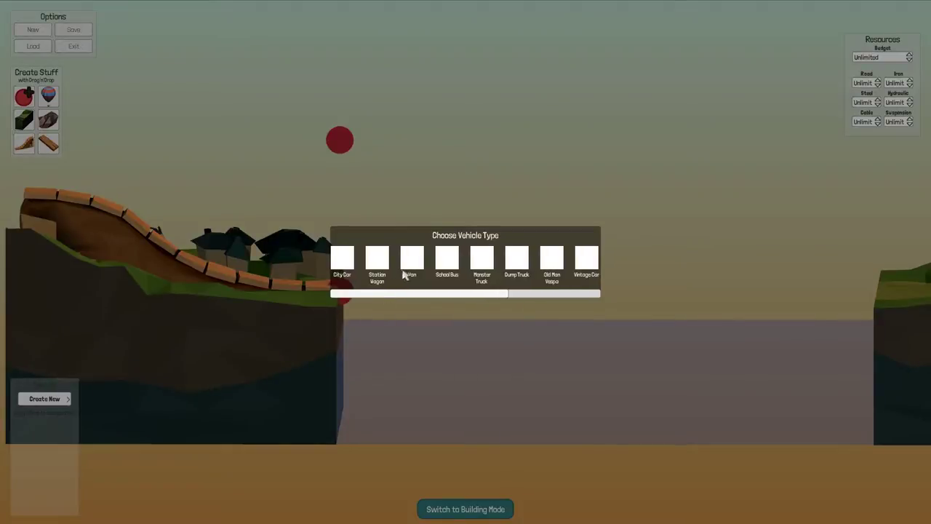
pyautogui.click(481, 260)
# - Park the truck at the ramp top, nudge the ramp, and look across to flag A
pyautogui.moveTo(262, 255)
pyautogui.mouseDown()
pyautogui.moveTo(306, 193)
pyautogui.moveTo(408, 240)
pyautogui.mouseUp()
pyautogui.scroll(2, 423, 262)
pyautogui.moveTo(433, 287); pyautogui.dragTo(203, 191)
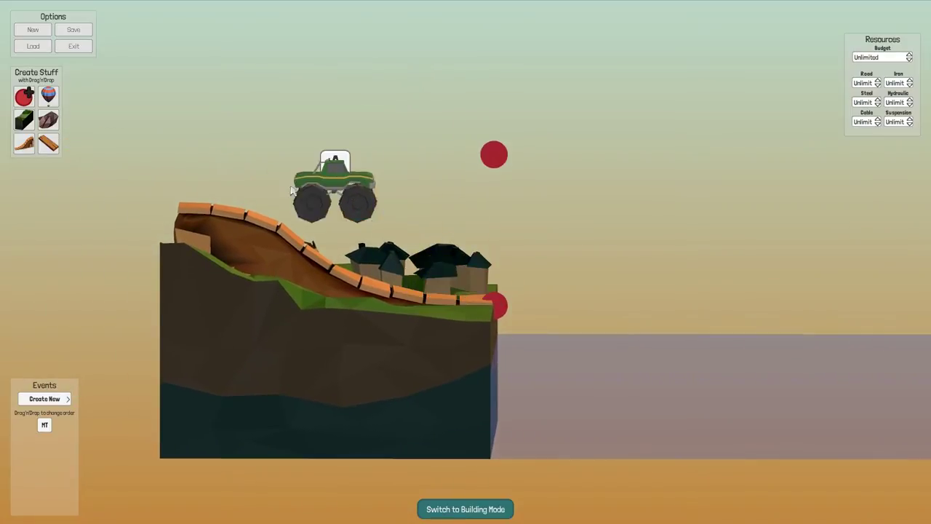
pyautogui.moveTo(350, 241); pyautogui.dragTo(336, 272)
pyautogui.scroll(-3, 466, 262)
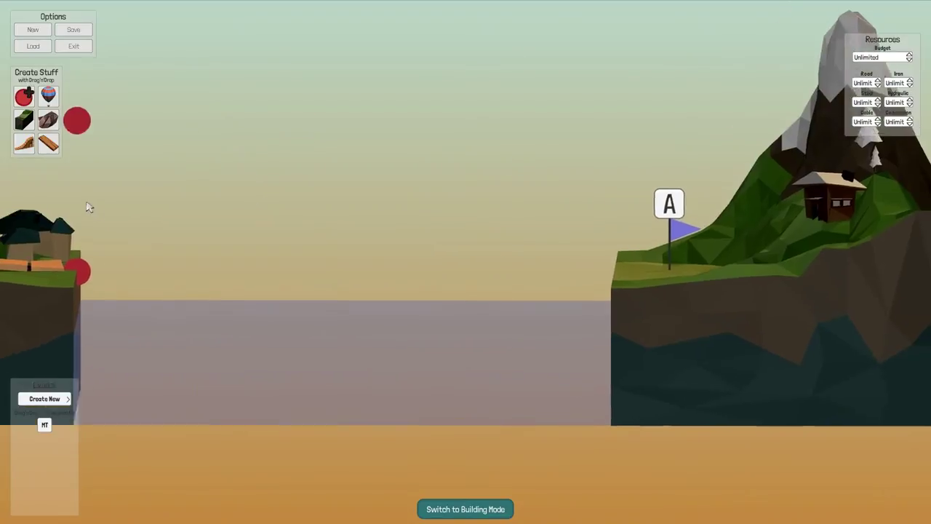
pyautogui.moveTo(94, 211); pyautogui.dragTo(700, 329)
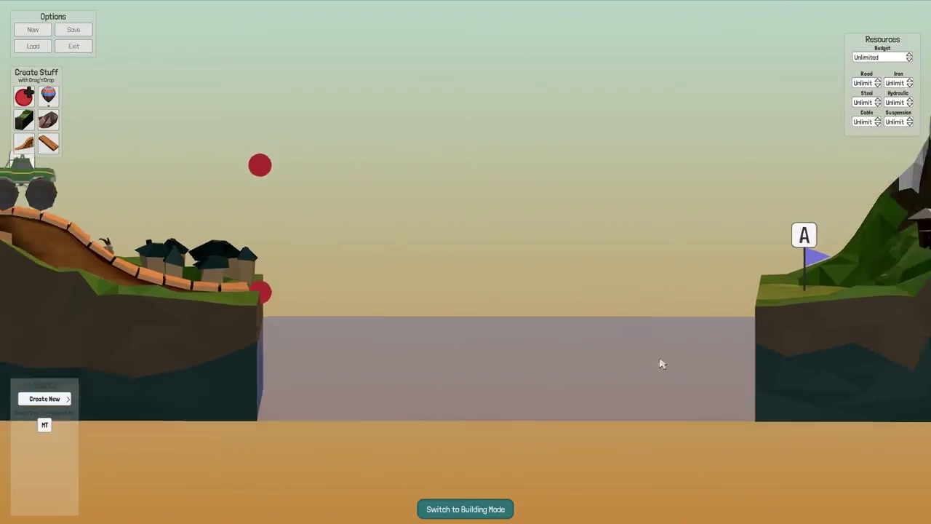
pyautogui.scroll(-3, 655, 364)
# - Enter bridge-building mode and draw two vertical cables between the anchors
pyautogui.click(453, 509)
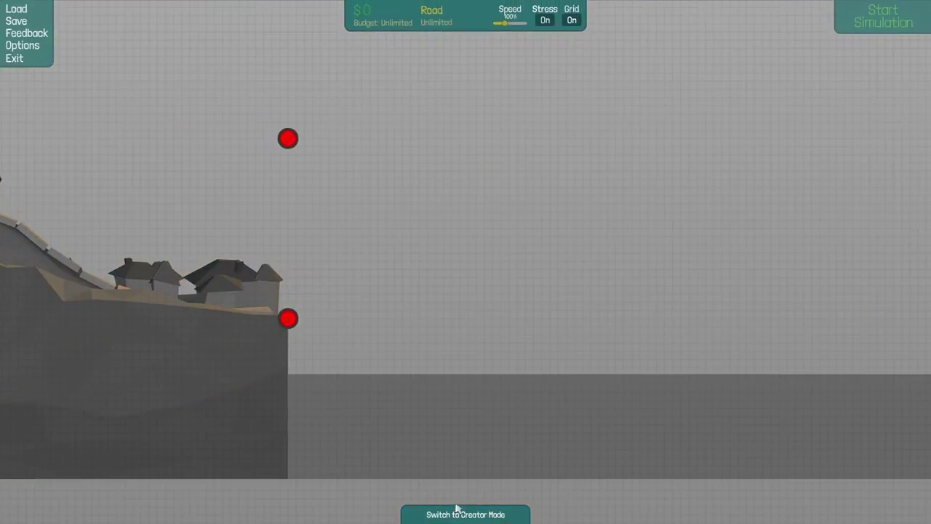
pyautogui.scroll(3, 509, 378)
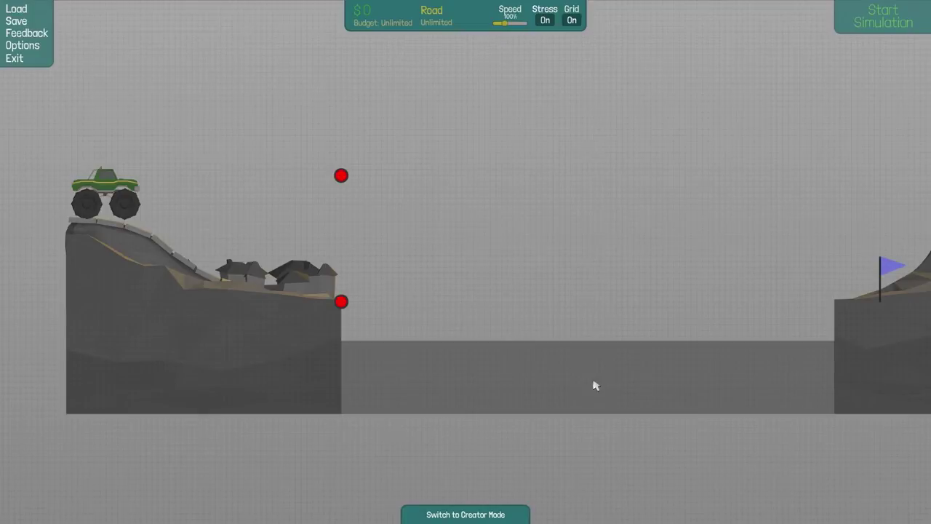
pyautogui.scroll(4, 595, 384)
pyautogui.rightClick(520, 336)
pyautogui.click(502, 366)
pyautogui.moveTo(289, 138); pyautogui.dragTo(288, 318)
pyautogui.scroll(-1, 408, 320)
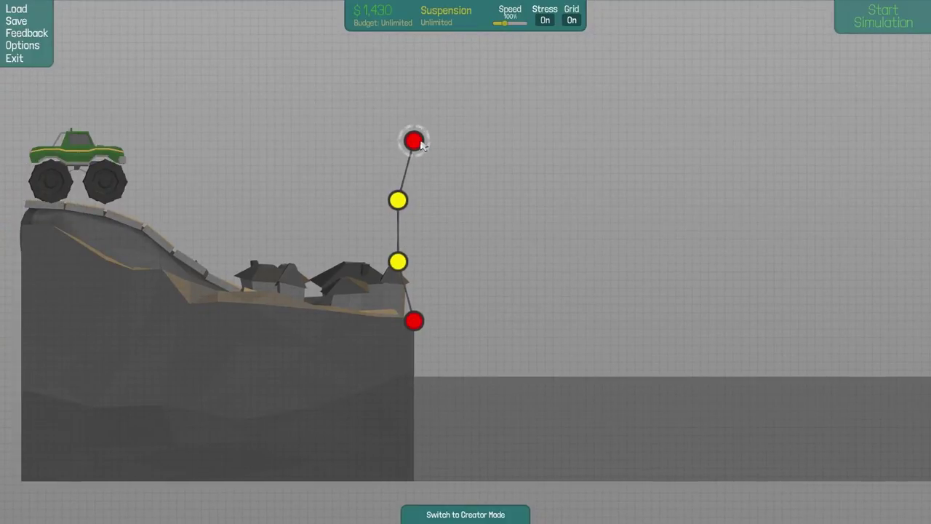
pyautogui.moveTo(413, 141); pyautogui.dragTo(414, 321)
# - Lay a curved road deck rising up-right from the bottom anchor
pyautogui.rightClick(553, 256)
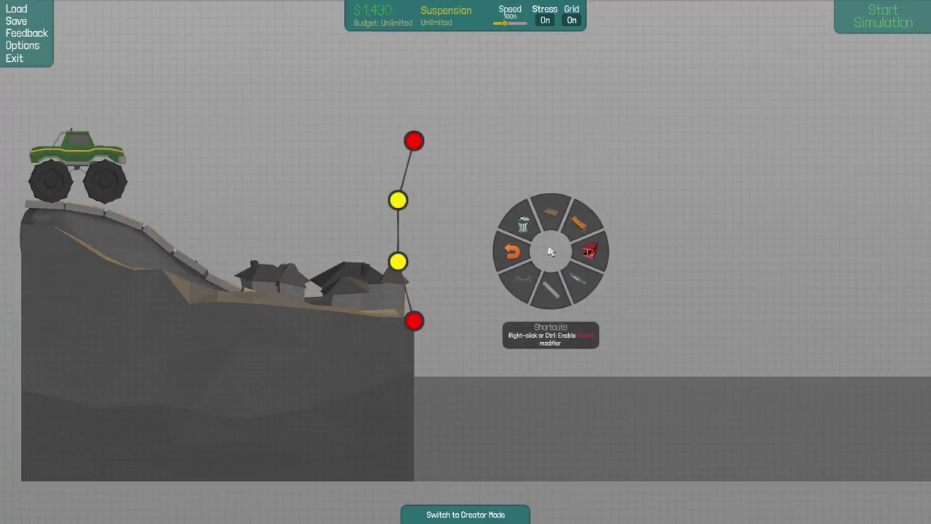
pyautogui.click(551, 211)
pyautogui.click(471, 313)
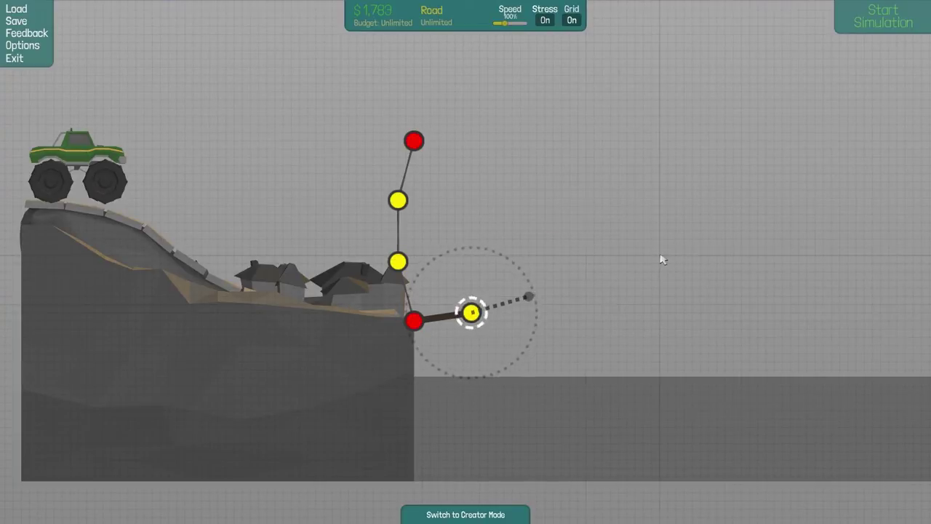
pyautogui.click(528, 296)
pyautogui.click(587, 272)
pyautogui.click(634, 231)
# - Brace the deck with cables from the lower and upper tower joints to each deck joint
pyautogui.rightClick(524, 170)
pyautogui.click(510, 204)
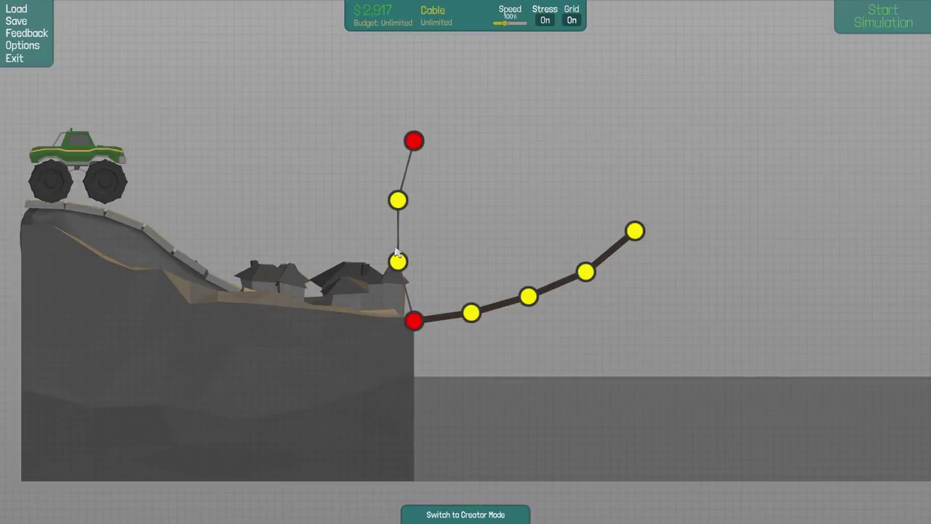
pyautogui.moveTo(397, 261); pyautogui.dragTo(471, 313)
pyautogui.moveTo(398, 261); pyautogui.dragTo(528, 296)
pyautogui.moveTo(397, 261)
pyautogui.mouseDown()
pyautogui.moveTo(612, 272)
pyautogui.moveTo(586, 272)
pyautogui.mouseUp()
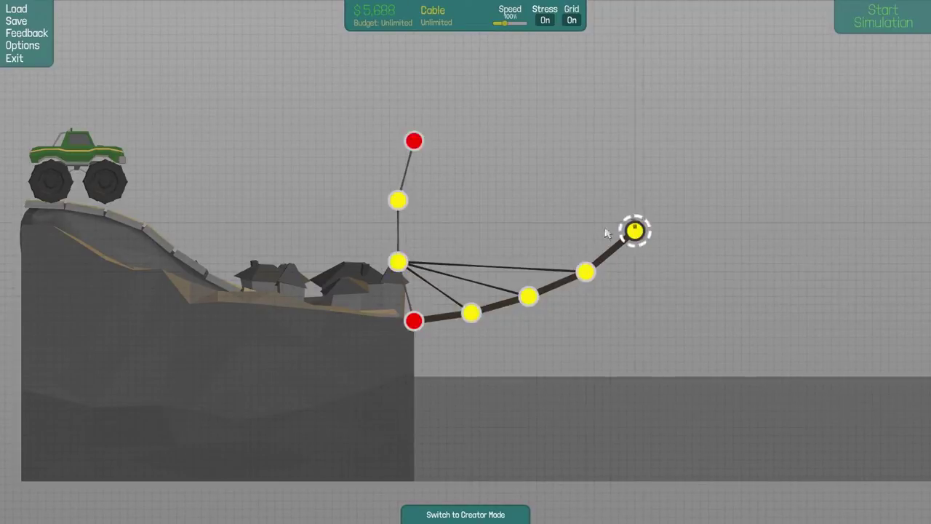
pyautogui.moveTo(398, 262); pyautogui.dragTo(634, 231)
pyautogui.moveTo(397, 200); pyautogui.dragTo(635, 231)
pyautogui.moveTo(397, 200)
pyautogui.mouseDown()
pyautogui.moveTo(568, 256)
pyautogui.moveTo(586, 272)
pyautogui.mouseUp()
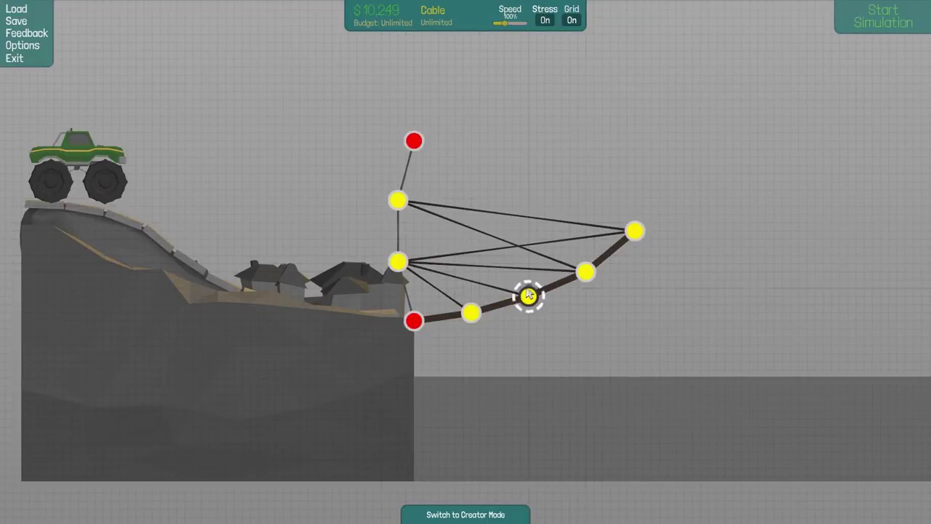
pyautogui.moveTo(397, 201)
pyautogui.mouseDown()
pyautogui.moveTo(528, 296)
pyautogui.moveTo(471, 313)
pyautogui.mouseUp()
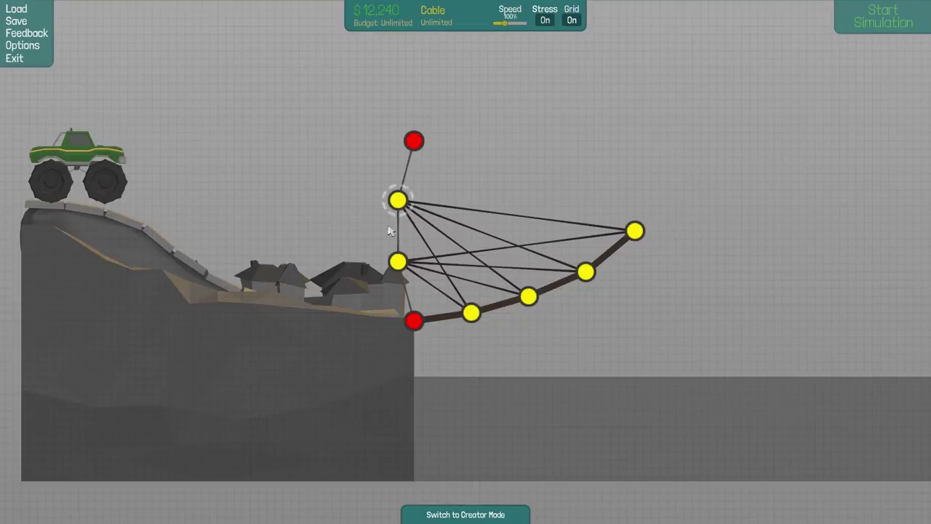
# - Test the ramp, then raise the deck joints and ramp tip to steepen it
pyautogui.click(883, 18)
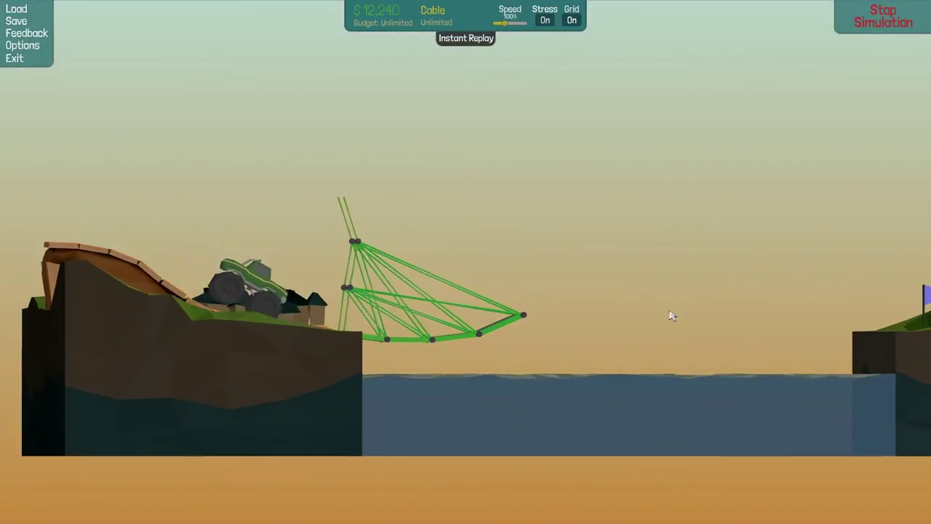
pyautogui.click(892, 6)
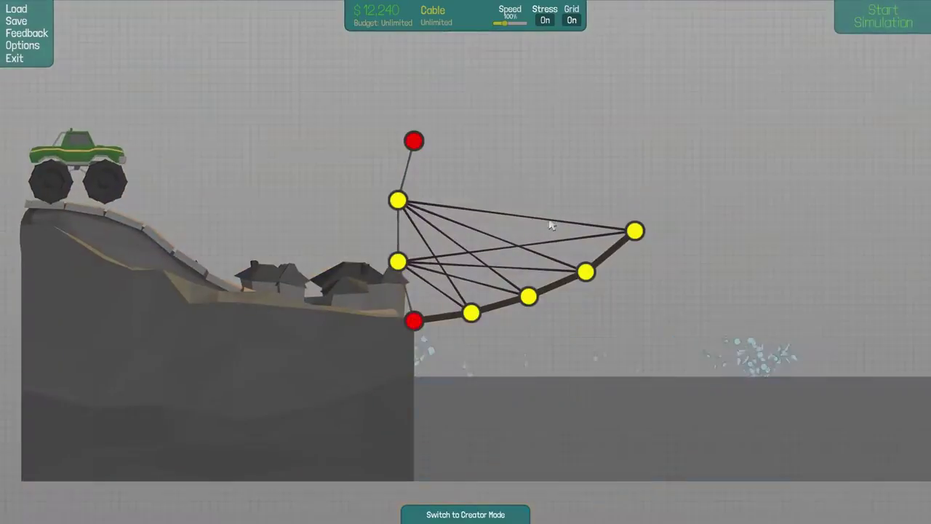
pyautogui.scroll(2, 546, 262)
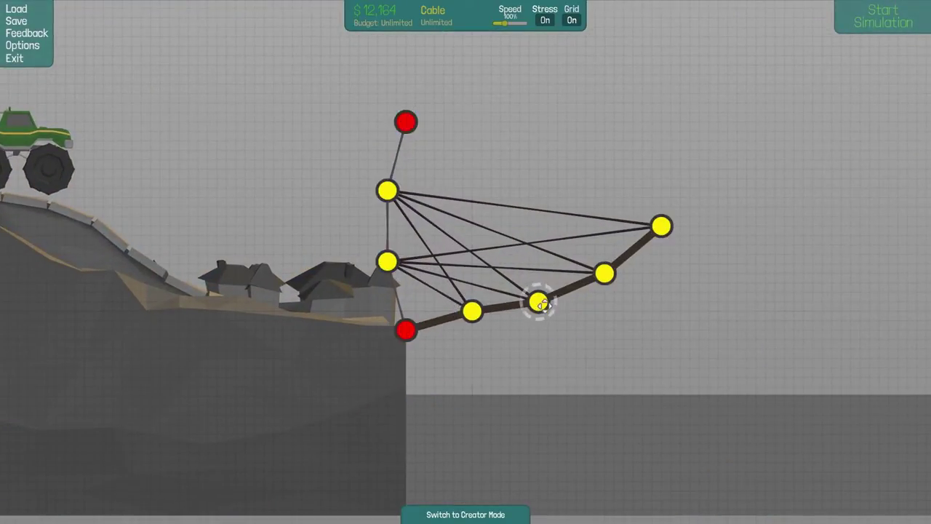
pyautogui.moveTo(539, 302); pyautogui.dragTo(539, 293)
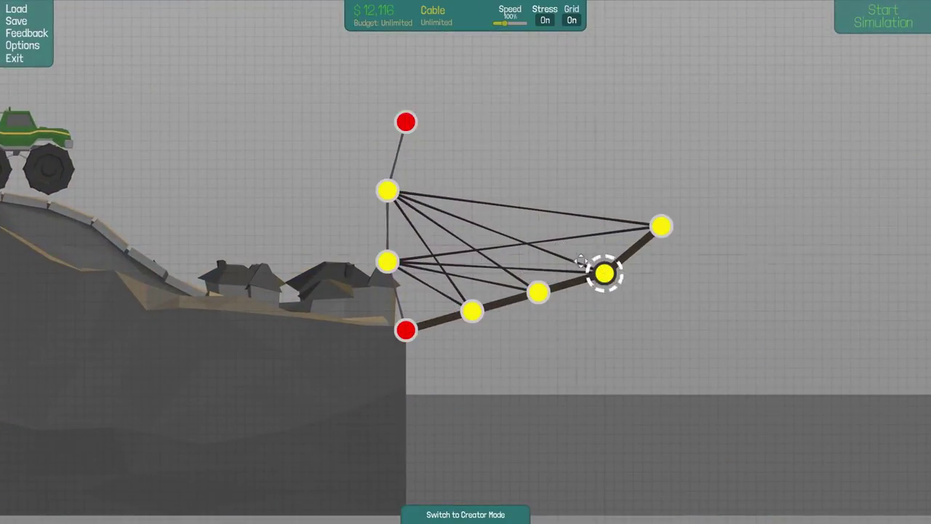
pyautogui.moveTo(661, 227); pyautogui.dragTo(624, 209)
pyautogui.moveTo(605, 274)
pyautogui.mouseDown()
pyautogui.moveTo(586, 234)
pyautogui.moveTo(595, 245)
pyautogui.mouseUp()
pyautogui.moveTo(539, 292); pyautogui.dragTo(537, 282)
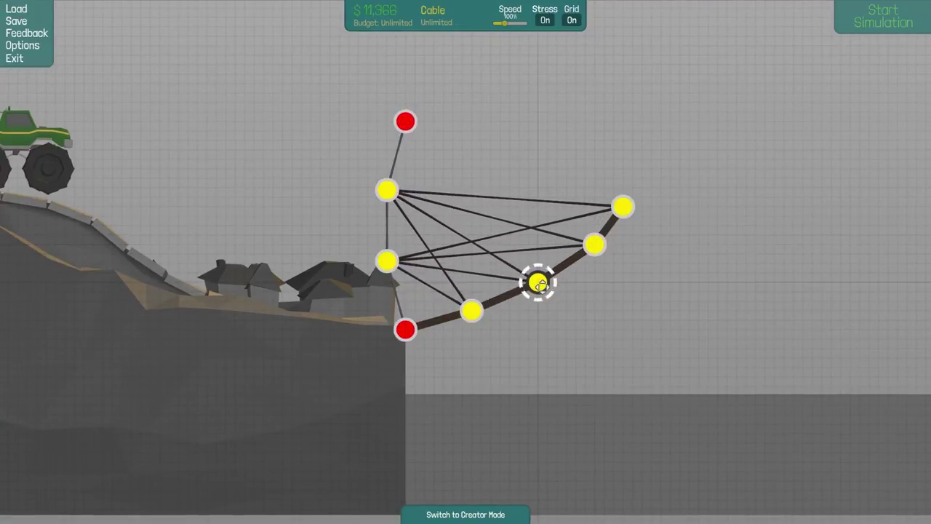
pyautogui.moveTo(625, 208); pyautogui.dragTo(642, 189)
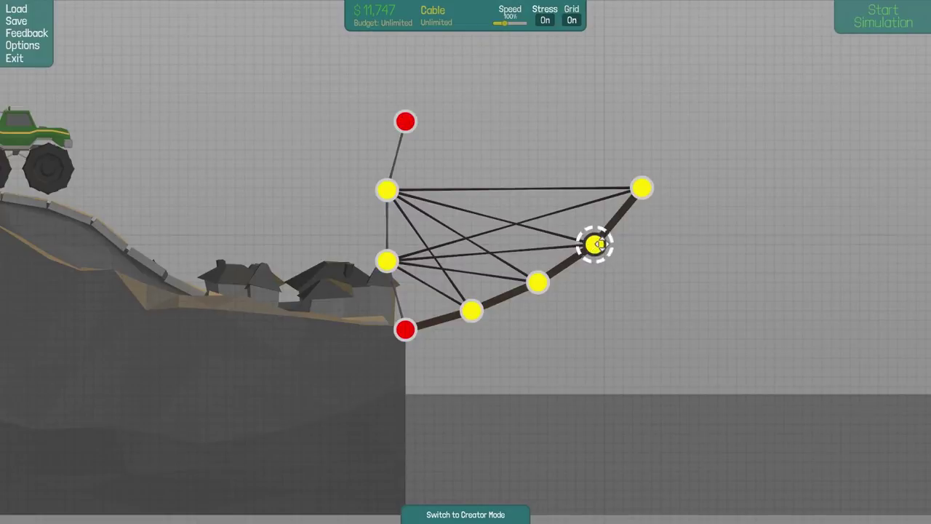
# - Retest repeatedly while fine-tuning the ramp tip and a middle deck joint
pyautogui.click(870, 16)
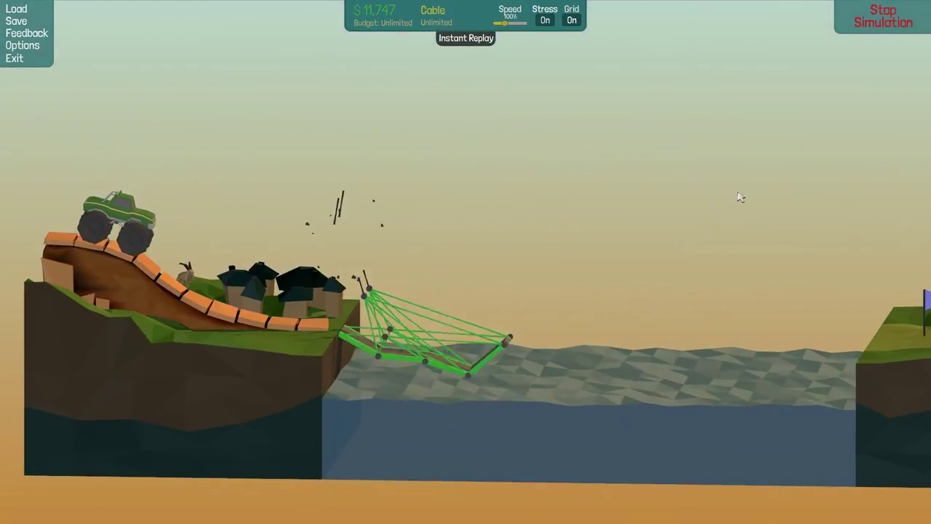
pyautogui.click(866, 18)
pyautogui.moveTo(642, 188); pyautogui.dragTo(651, 197)
pyautogui.click(883, 16)
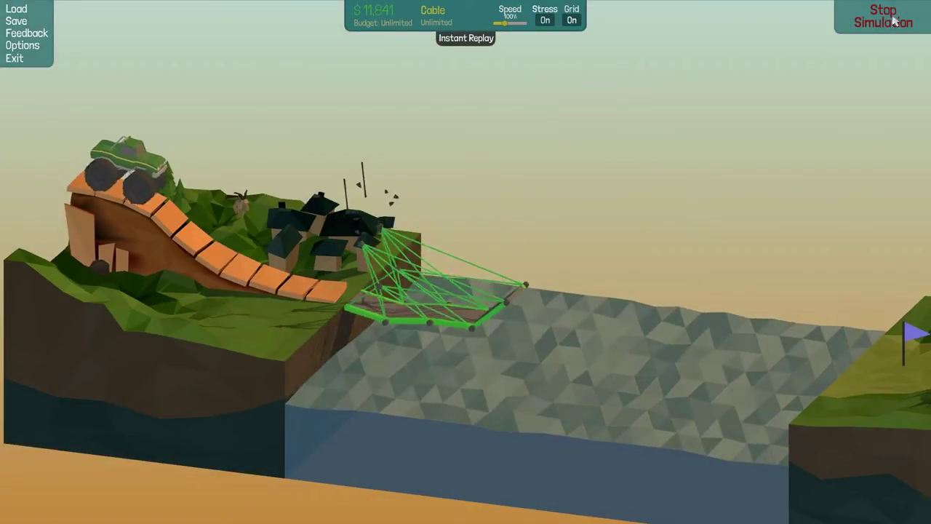
pyautogui.click(884, 16)
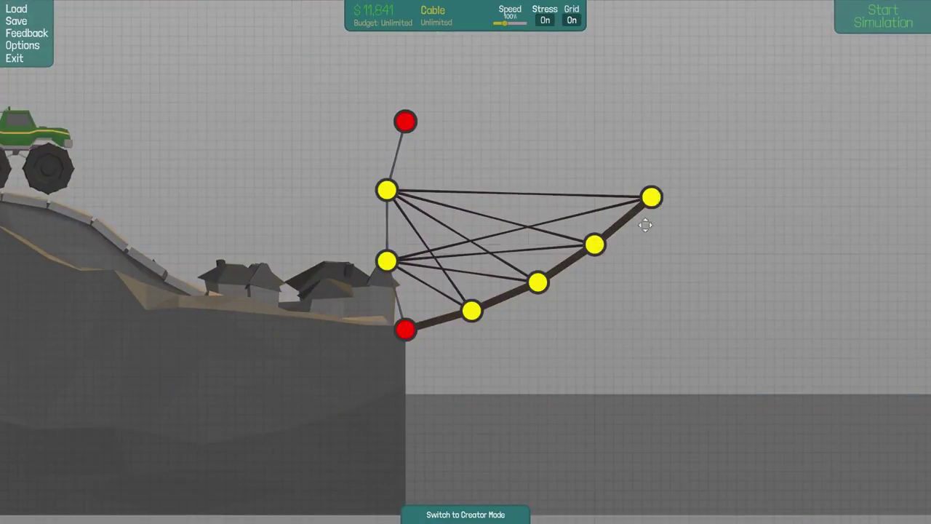
pyautogui.moveTo(652, 197); pyautogui.dragTo(651, 208)
pyautogui.moveTo(594, 245); pyautogui.dragTo(606, 253)
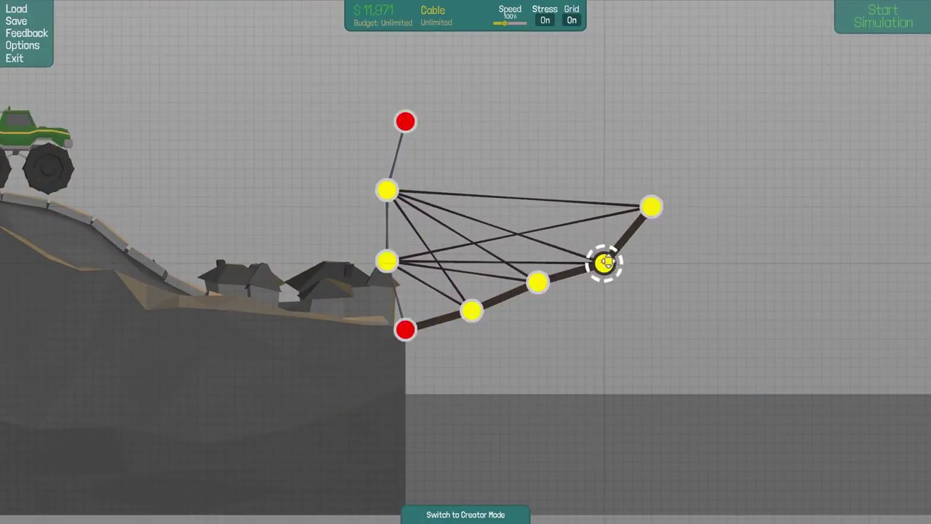
pyautogui.click(883, 16)
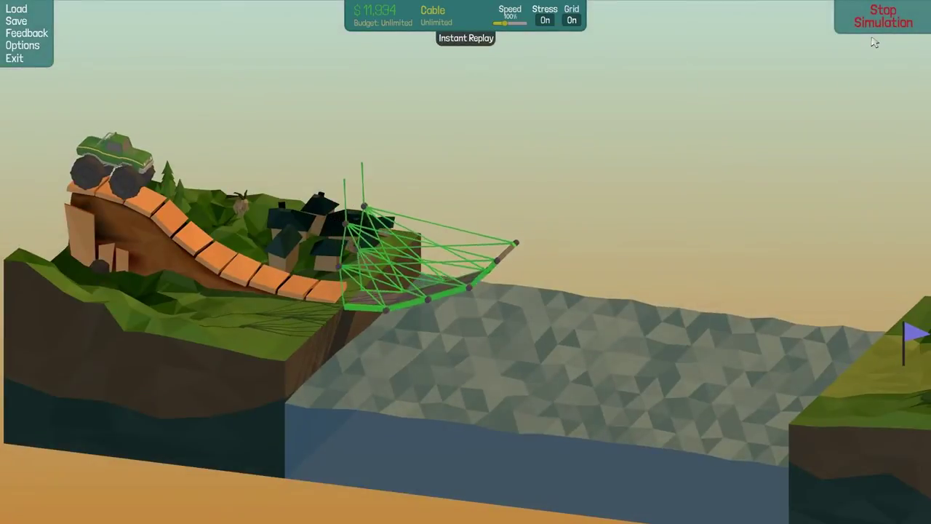
pyautogui.click(883, 16)
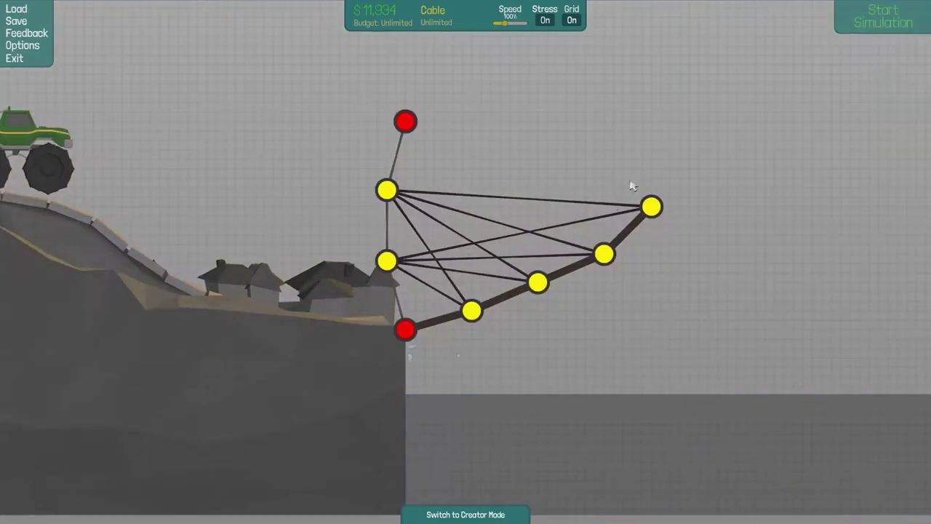
# - Add a joint on the lower road segment, nudge it, and test again
pyautogui.click(538, 281)
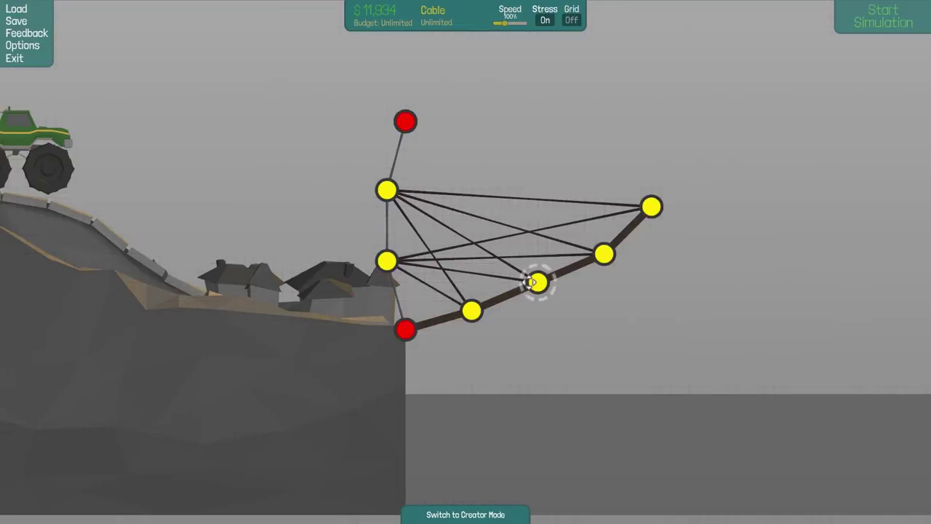
pyautogui.moveTo(537, 282); pyautogui.dragTo(540, 285)
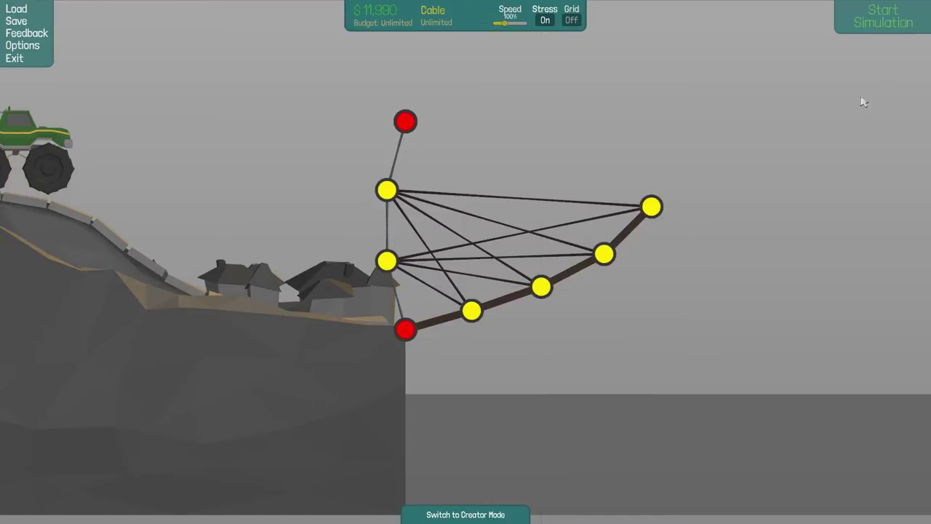
pyautogui.click(892, 36)
pyautogui.click(878, 33)
pyautogui.rightClick(451, 153)
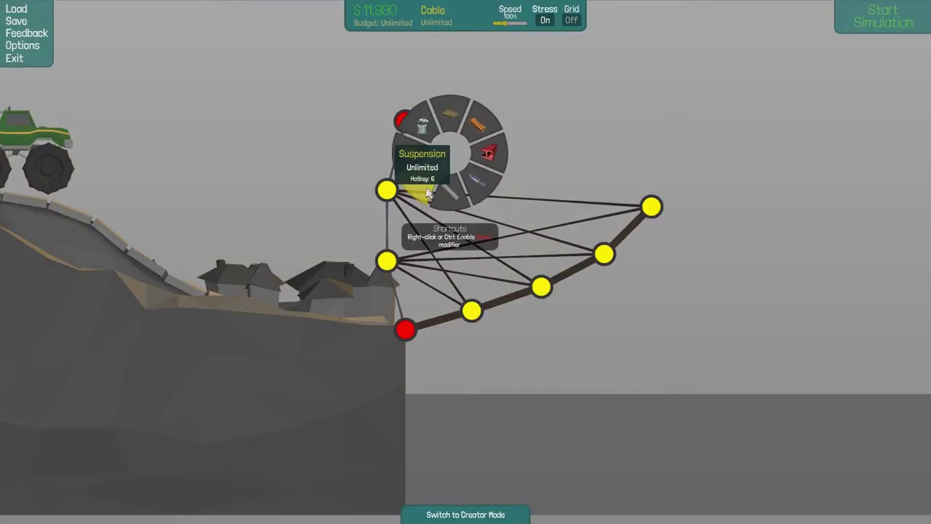
# - Hang a suspension cable from the top anchor to the ramp tip with three hangers down to the deck
pyautogui.click(428, 192)
pyautogui.click(406, 121)
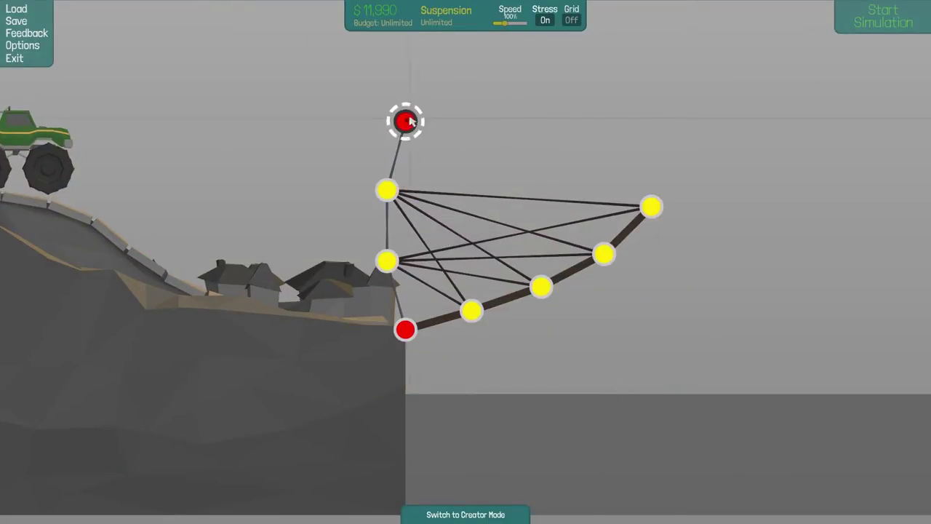
pyautogui.click(651, 208)
pyautogui.rightClick(529, 120)
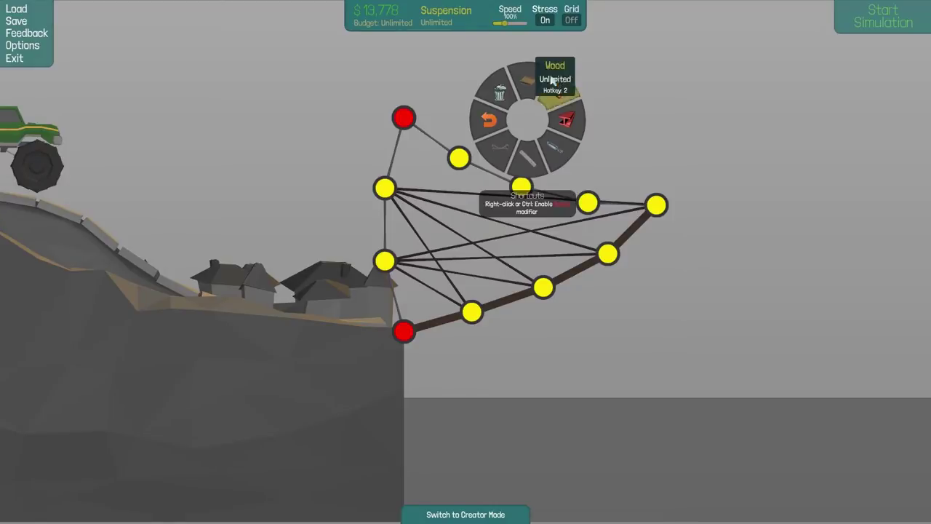
pyautogui.click(560, 153)
pyautogui.click(588, 204)
pyautogui.click(608, 253)
pyautogui.click(521, 187)
pyautogui.click(542, 289)
pyautogui.click(459, 157)
pyautogui.click(472, 311)
pyautogui.rightClick(489, 286)
# - Test-run the suspended ramp twice
pyautogui.click(882, 16)
pyautogui.click(882, 17)
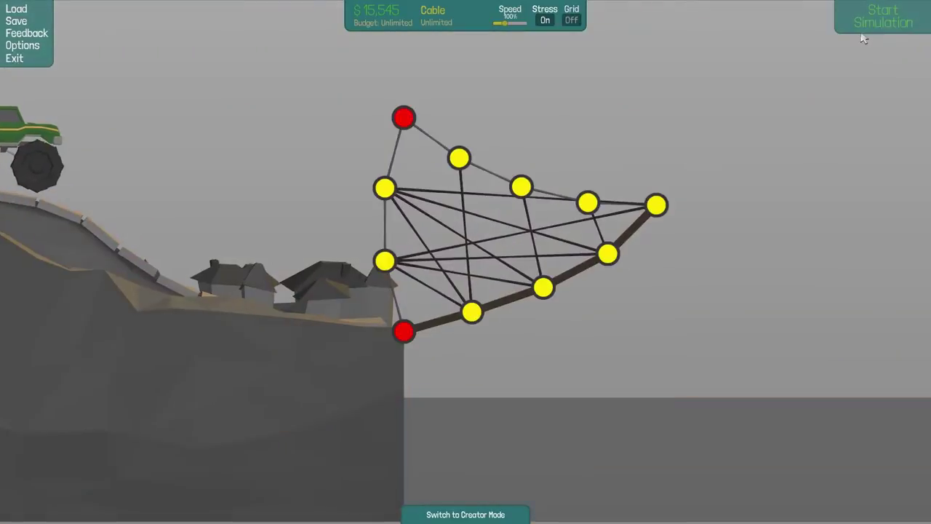
pyautogui.click(882, 17)
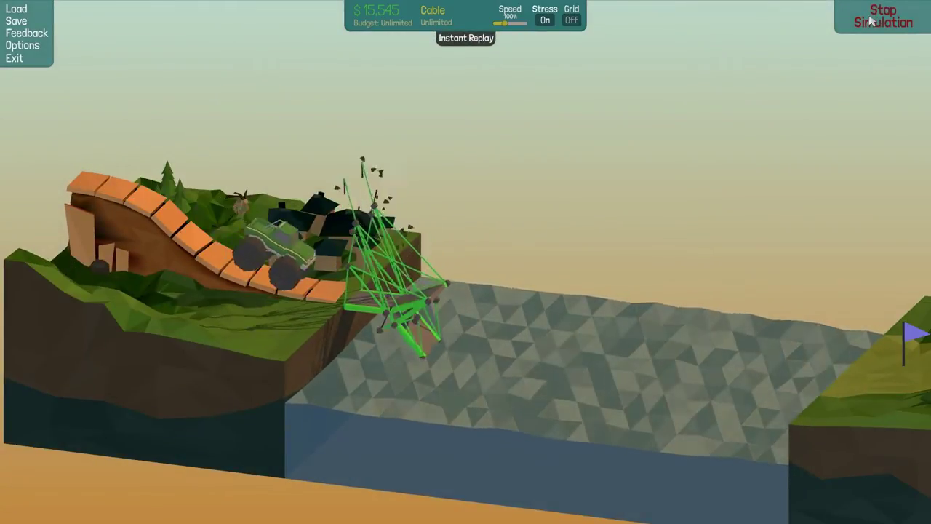
pyautogui.click(872, 21)
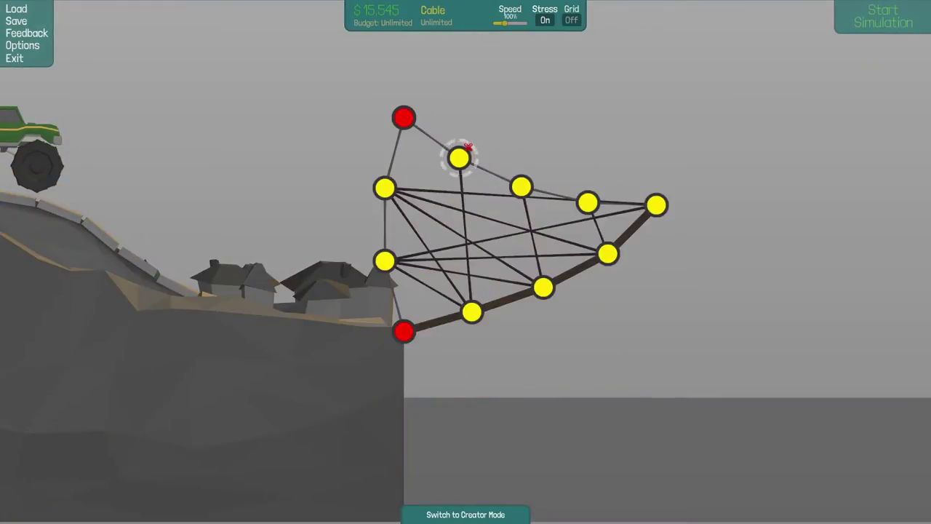
# - Delete the three suspension joints and test the ramp again
pyautogui.rightClick(459, 157)
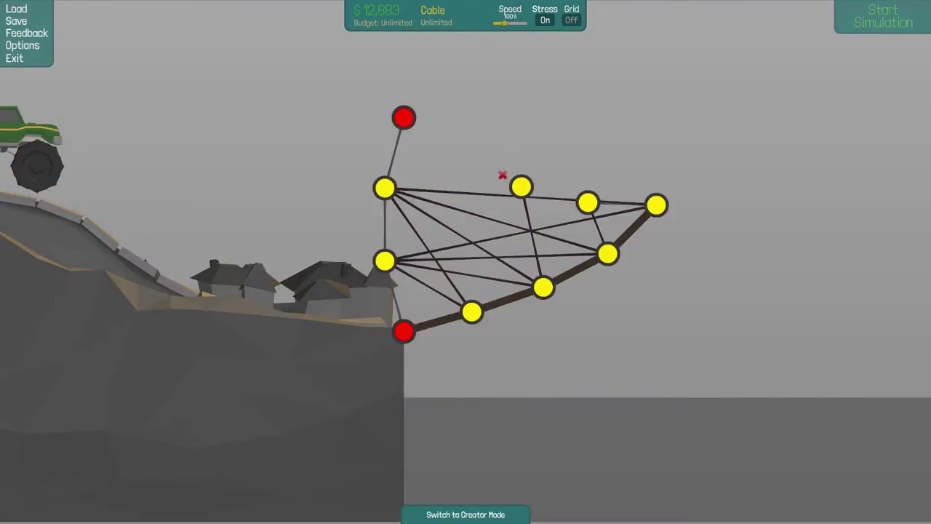
pyautogui.rightClick(521, 187)
pyautogui.rightClick(588, 202)
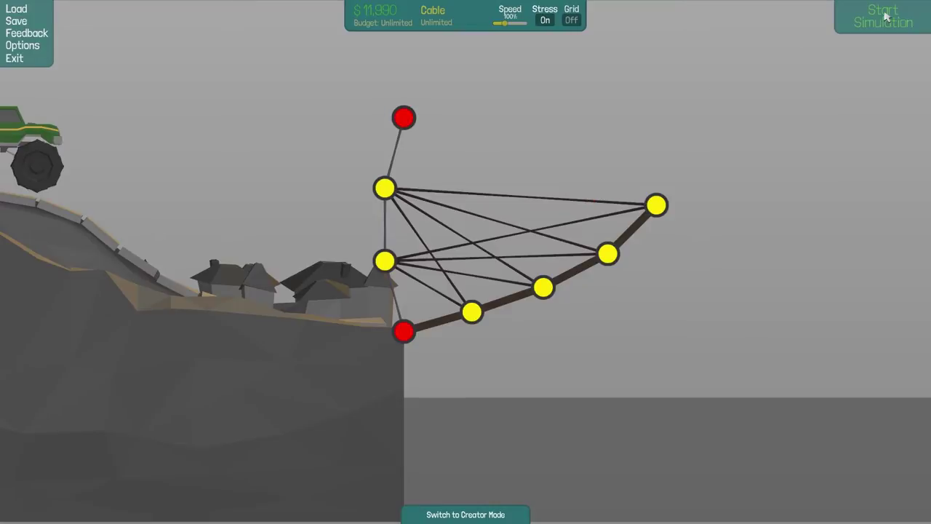
pyautogui.click(883, 17)
pyautogui.click(884, 18)
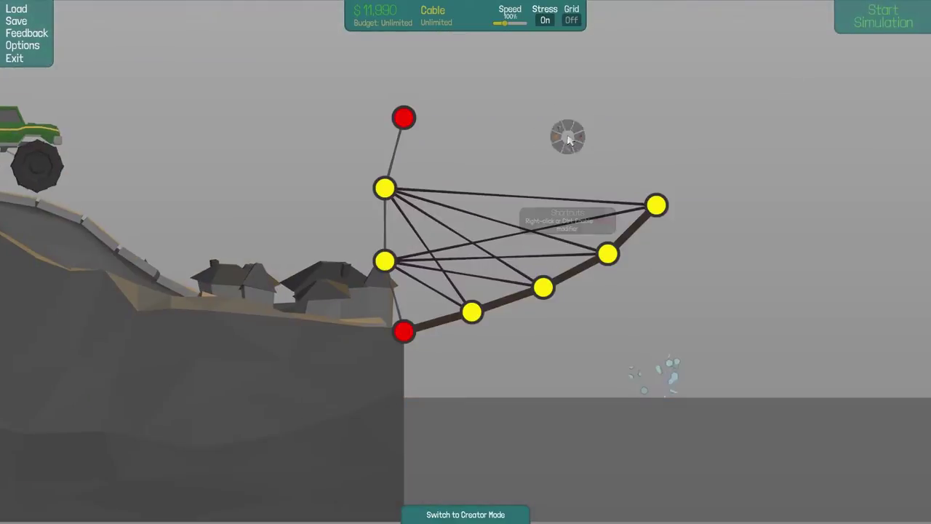
# - Connect a cable from the top anchor to the ramp tip and test it
pyautogui.click(570, 138)
pyautogui.click(404, 116)
pyautogui.click(657, 206)
pyautogui.click(883, 16)
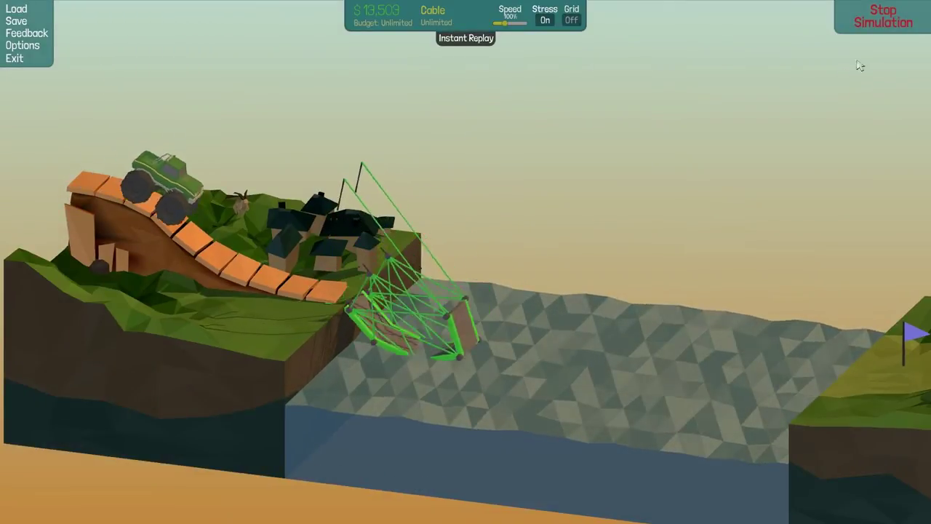
pyautogui.click(883, 22)
# - Undo the tip cable, tie the top anchor to a lower deck joint instead, and test
pyautogui.hotkey('ctrl', 'z')
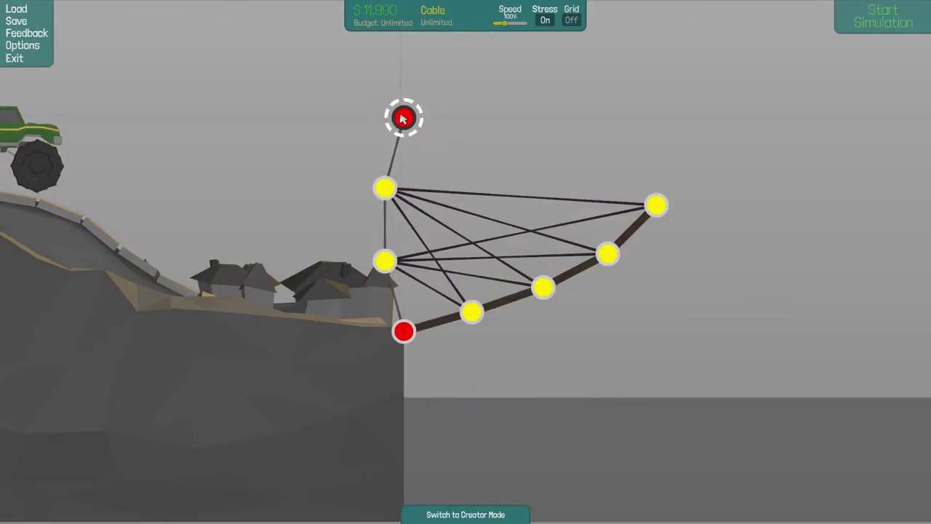
pyautogui.click(403, 118)
pyautogui.click(543, 289)
pyautogui.click(883, 16)
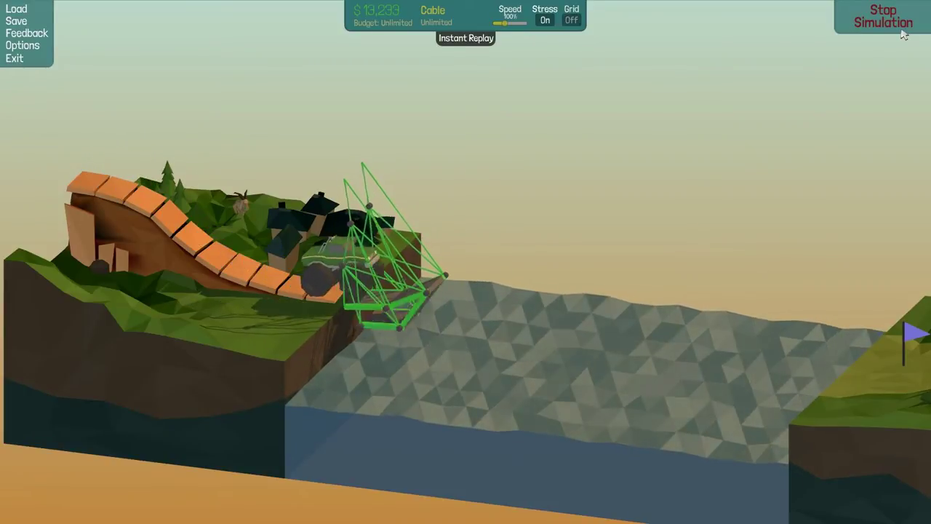
pyautogui.click(904, 35)
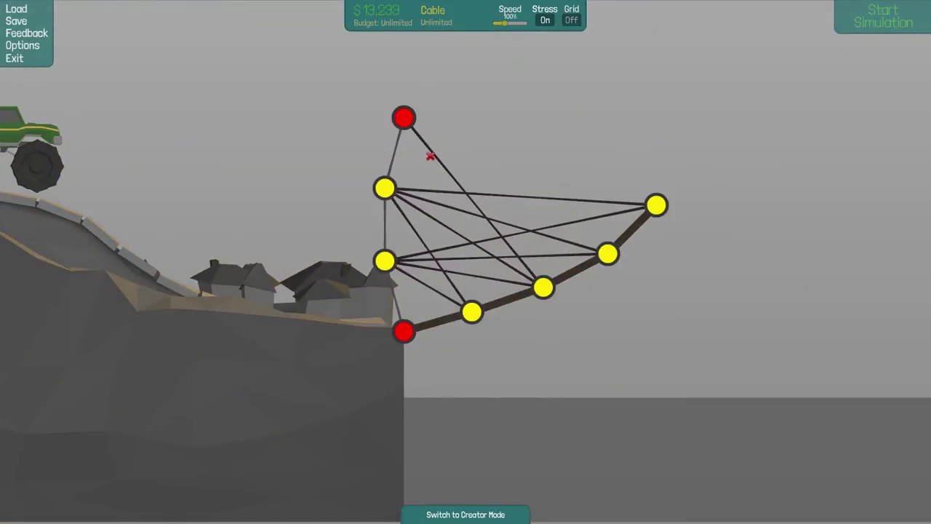
# - Delete the top-anchor cable and the box-selected truss members
pyautogui.rightClick(430, 156)
pyautogui.moveTo(531, 163); pyautogui.dragTo(404, 241)
pyautogui.press('Delete')
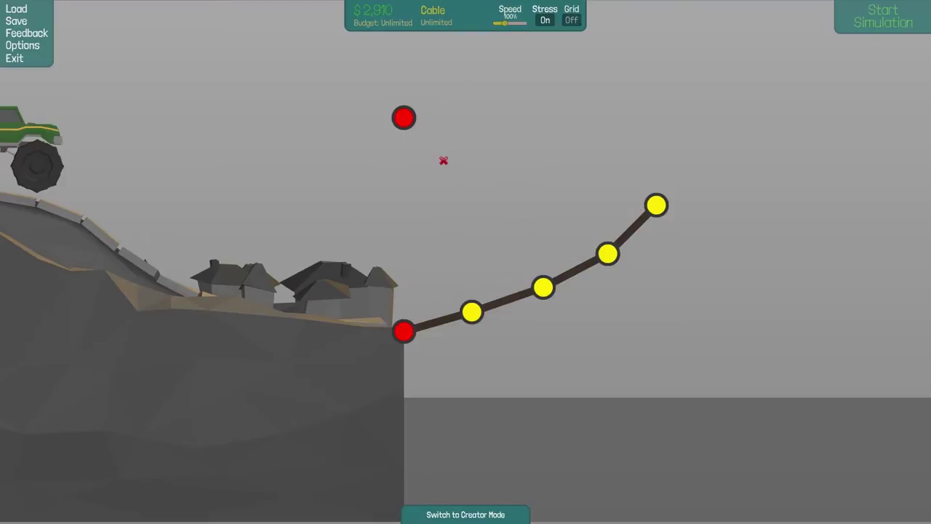
# - Switch the building material to Suspension from the material menu
pyautogui.middleClick(416, 145)
pyautogui.click(413, 206)
pyautogui.click(405, 118)
pyautogui.middleClick(473, 198)
pyautogui.press('5')
pyautogui.rightClick(472, 198)
pyautogui.middleClick(461, 204)
pyautogui.click(462, 193)
# - Hang four suspension chains from the top anchor to the deck joints and simulate until Level Complete
pyautogui.click(404, 118)
pyautogui.click(470, 313)
pyautogui.click(404, 118)
pyautogui.click(542, 289)
pyautogui.click(405, 118)
pyautogui.click(608, 254)
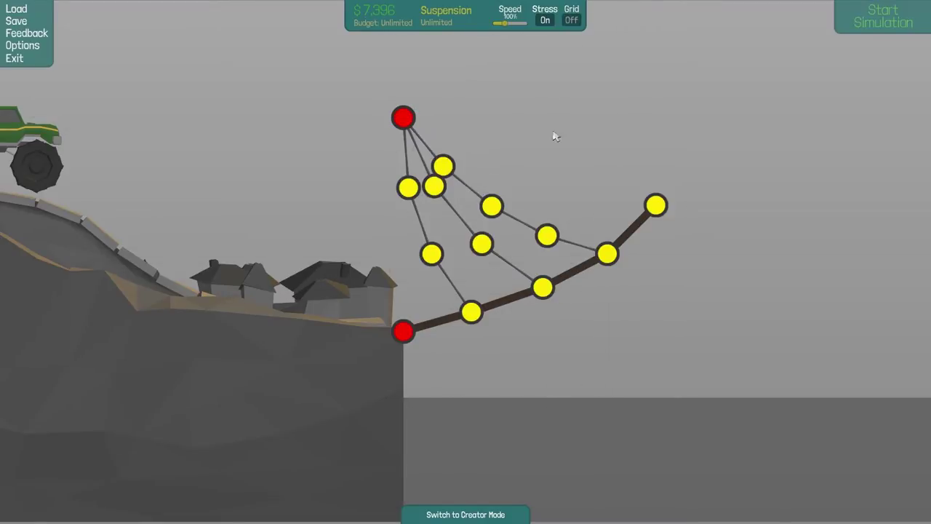
pyautogui.click(404, 118)
pyautogui.click(656, 207)
pyautogui.press('space')
pyautogui.press('space')
pyautogui.press('space')
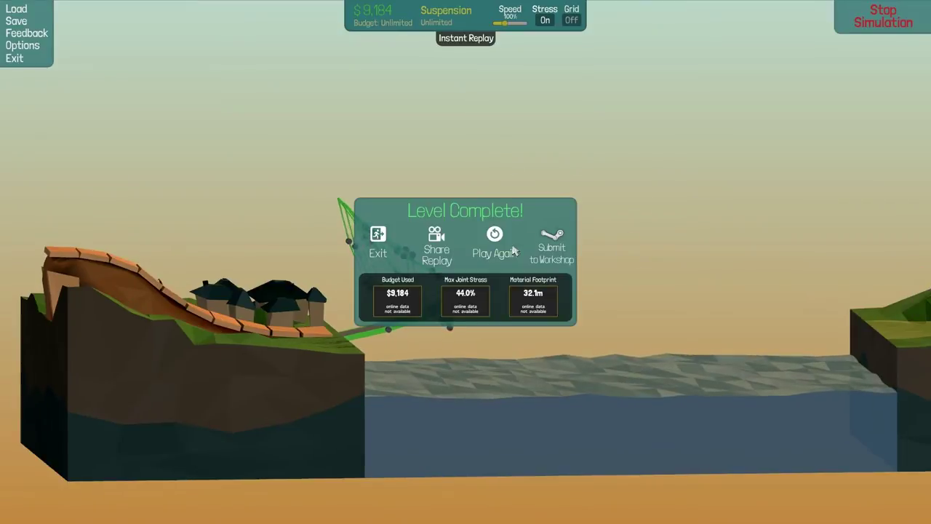
pyautogui.press('space')
# - Delete the suspension links, then box-select and delete all remaining members
pyautogui.moveTo(724, 201); pyautogui.dragTo(542, 203)
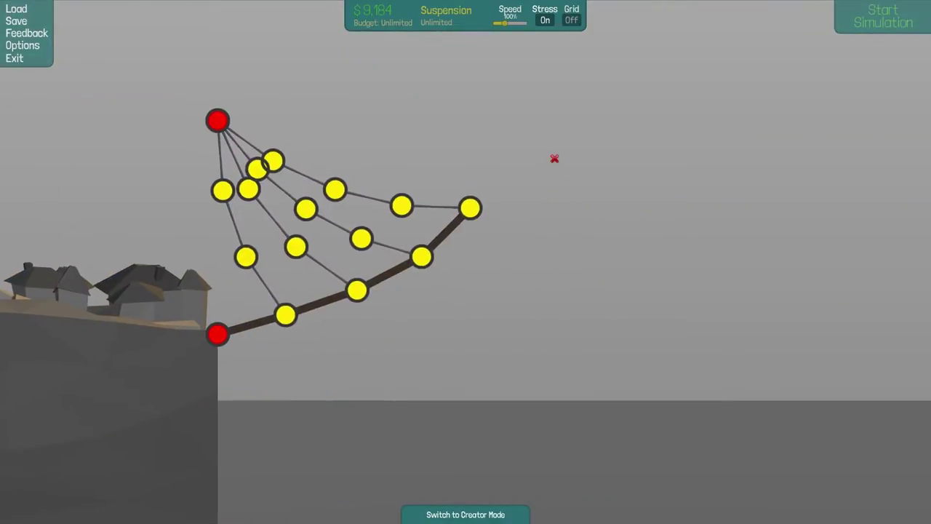
pyautogui.rightClick(509, 204)
pyautogui.rightClick(448, 230)
pyautogui.rightClick(402, 206)
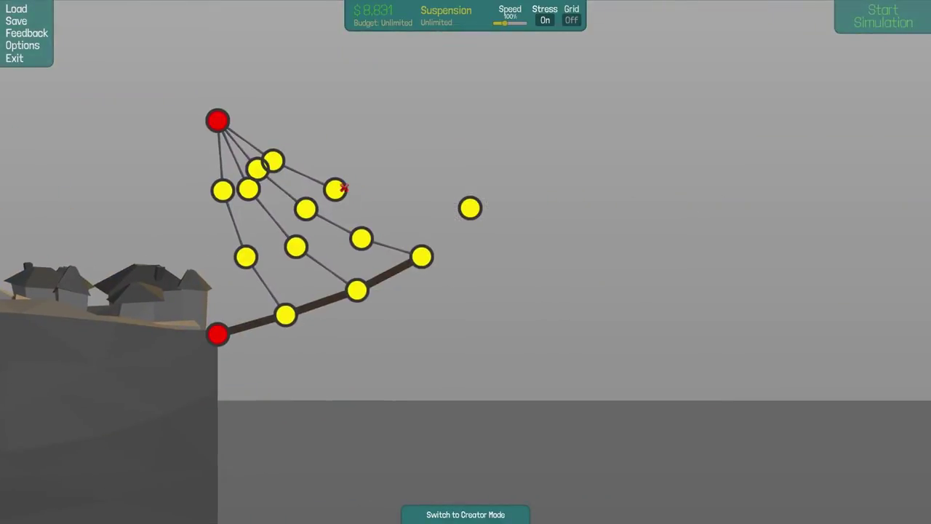
pyautogui.rightClick(274, 158)
pyautogui.rightClick(335, 190)
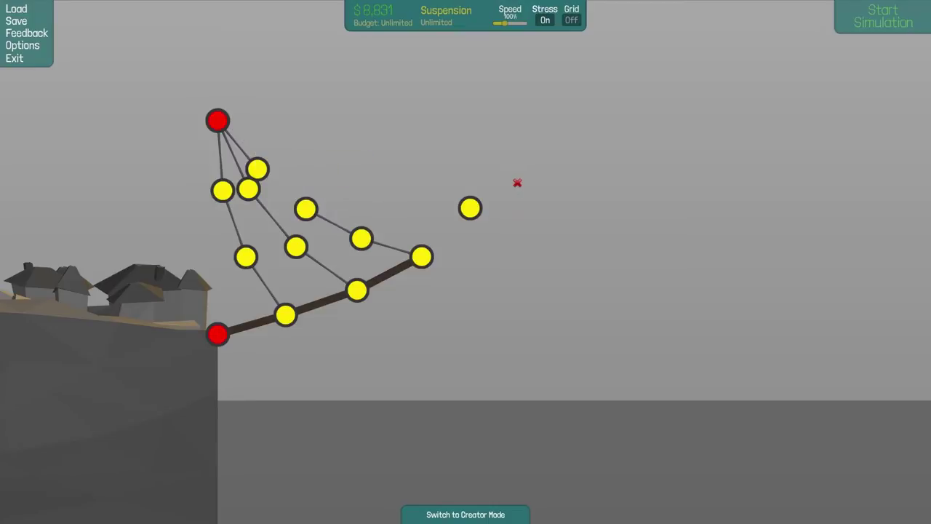
pyautogui.moveTo(553, 113); pyautogui.dragTo(275, 281)
pyautogui.press('Delete')
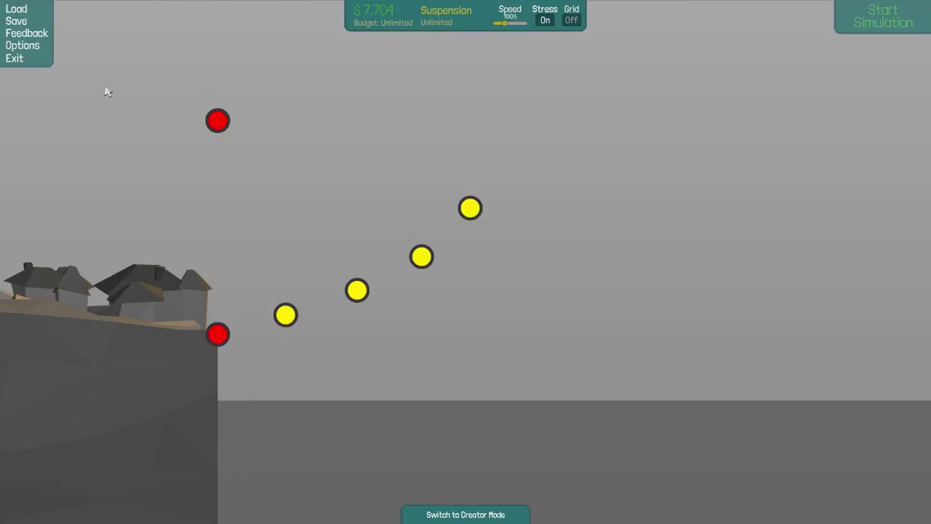
# - Reopen the sandbox in Creator Mode and stack two wooden scaffolds on the left cliff village
pyautogui.click(20, 60)
pyautogui.click(465, 66)
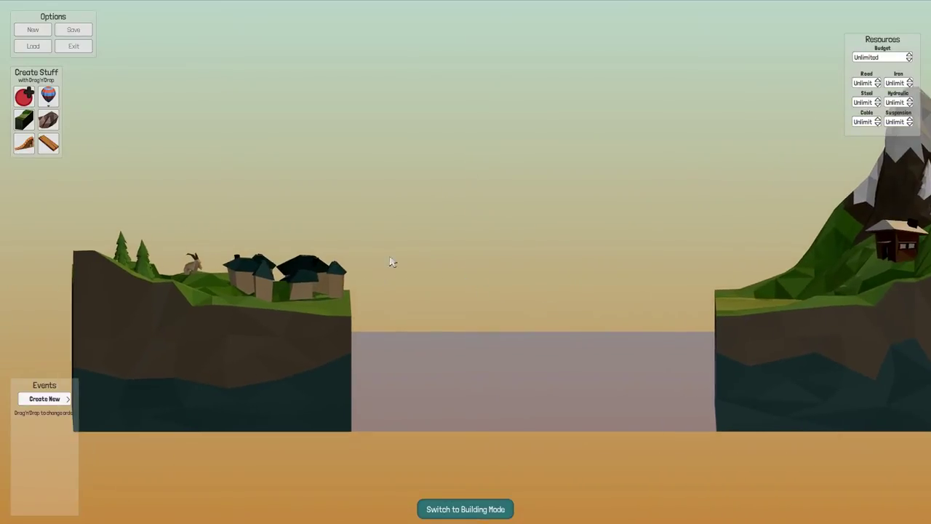
pyautogui.moveTo(47, 145); pyautogui.dragTo(272, 269)
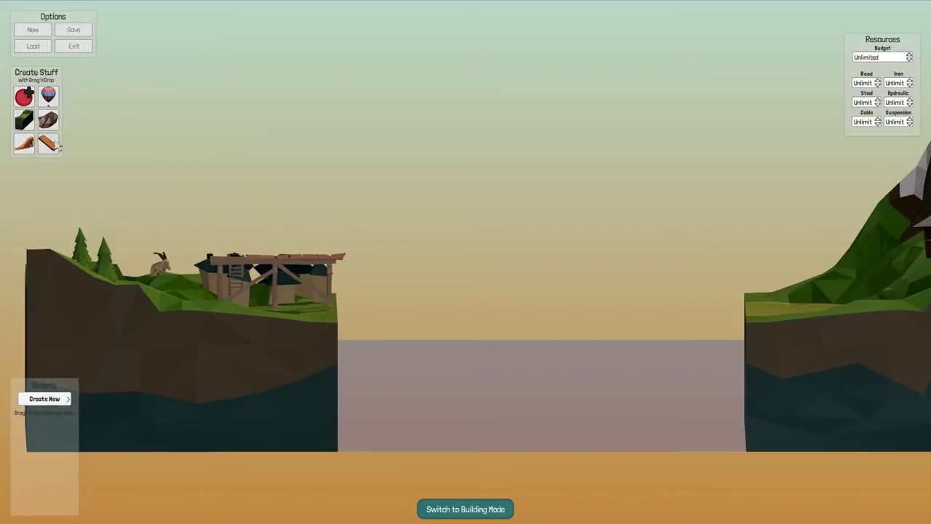
pyautogui.moveTo(48, 144); pyautogui.dragTo(335, 259)
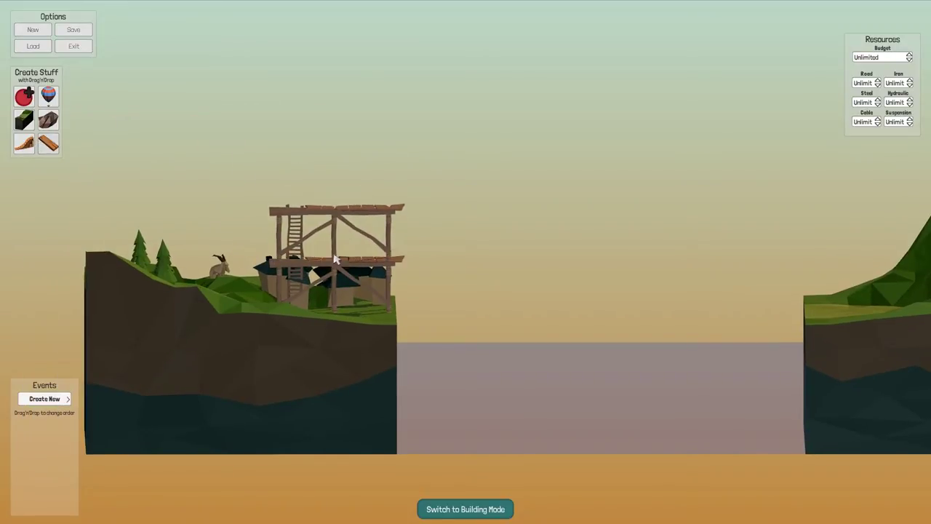
# - Move the right mountain island farther right to widen the gap
pyautogui.moveTo(564, 335); pyautogui.dragTo(288, 298)
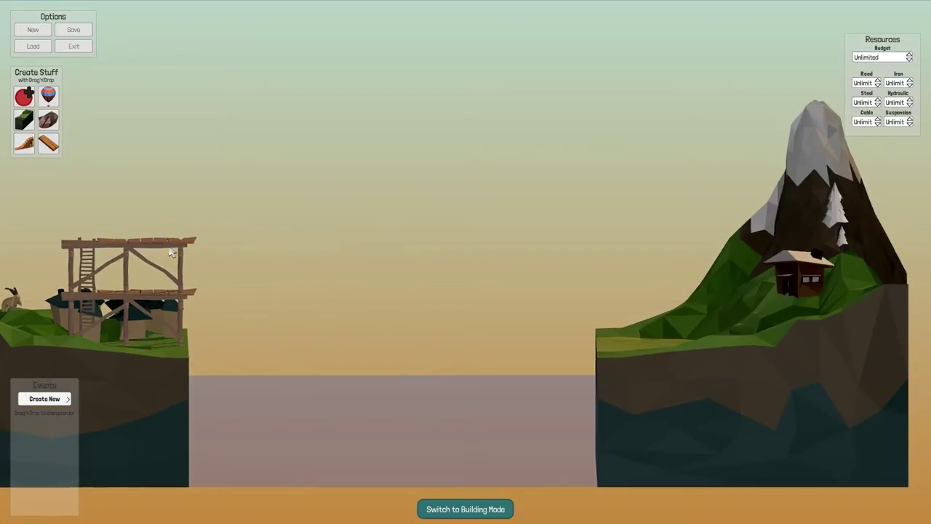
pyautogui.moveTo(343, 345); pyautogui.dragTo(319, 340)
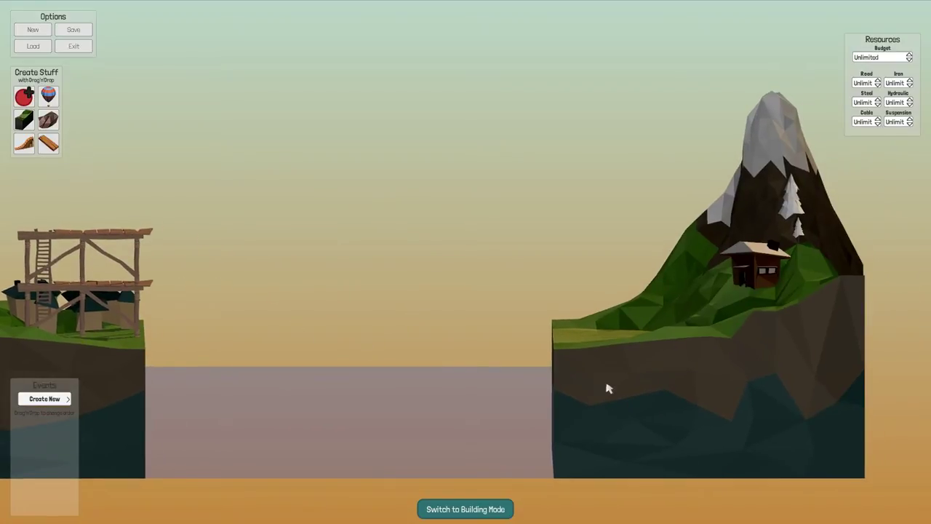
pyautogui.moveTo(609, 388); pyautogui.dragTo(731, 391)
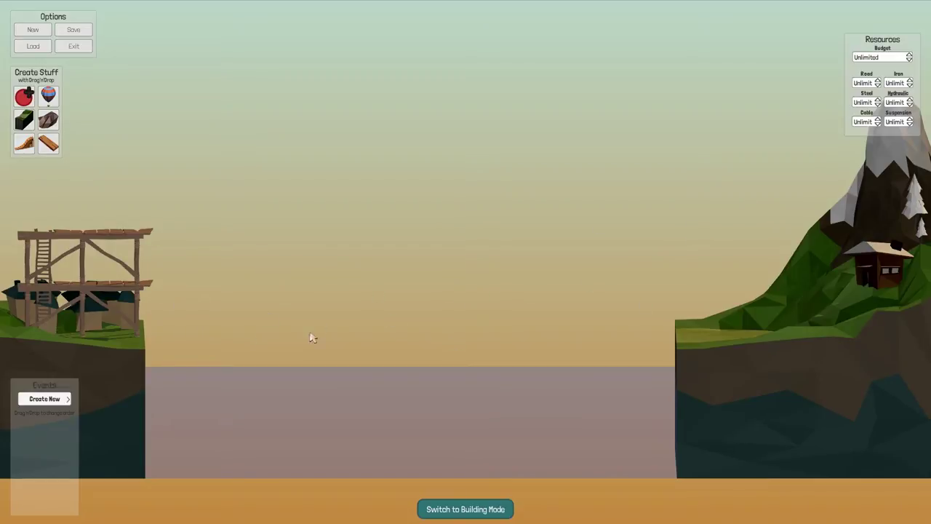
pyautogui.press('Left')
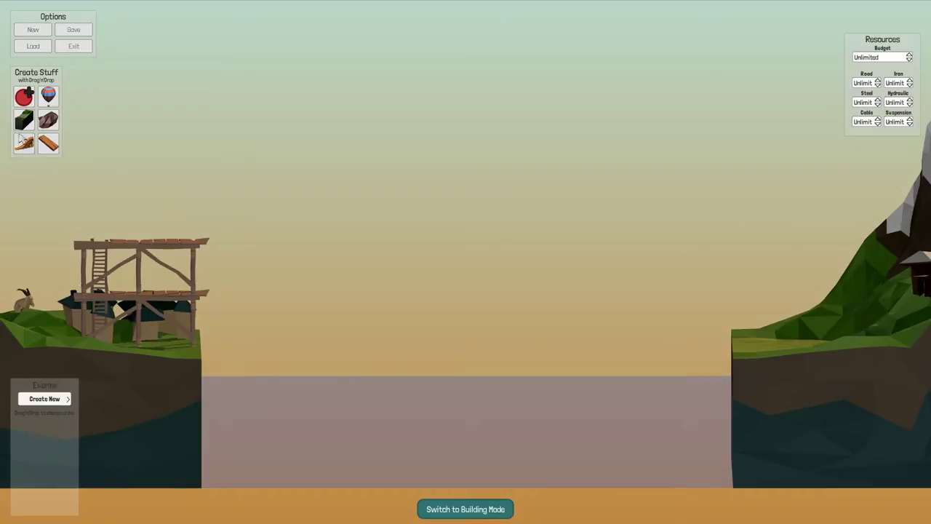
# - Stack two wooden scaffolds on the right island, readjusting the island's position in between
pyautogui.moveTo(49, 142); pyautogui.dragTo(799, 344)
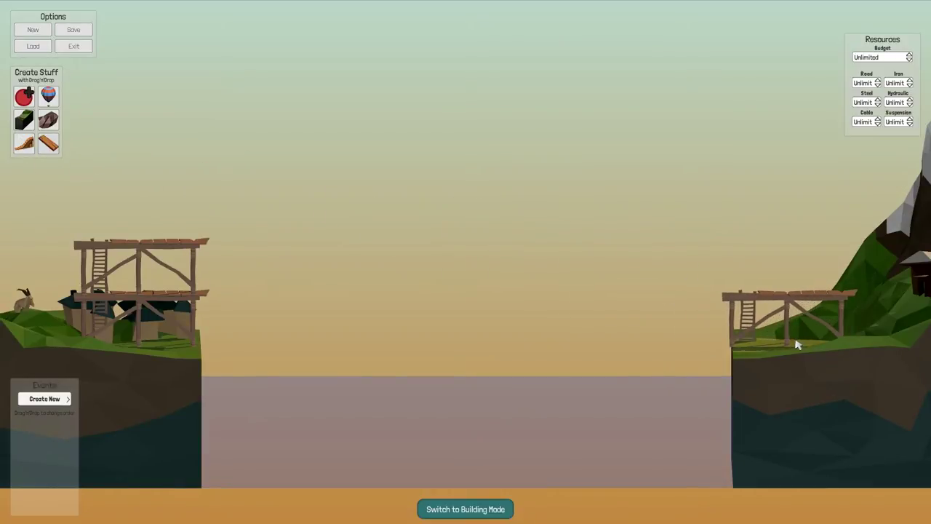
pyautogui.scroll(-3, 672, 376)
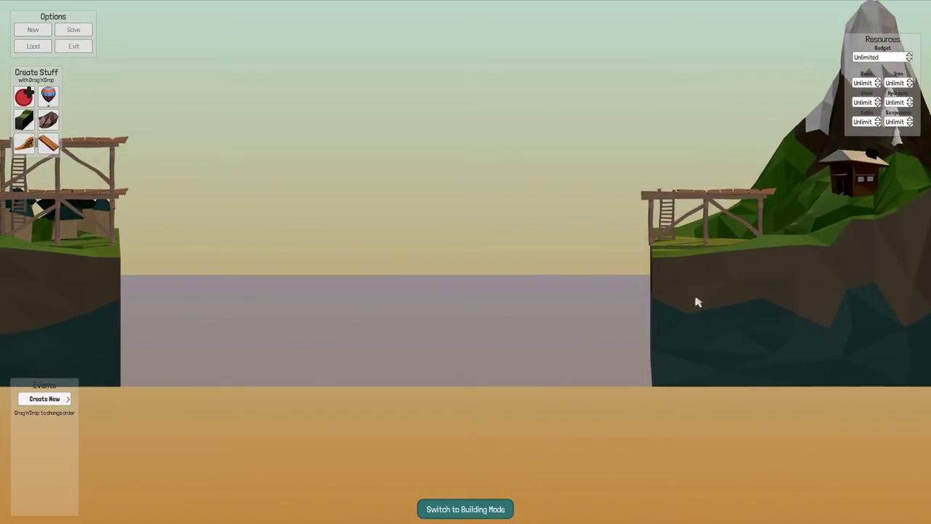
pyautogui.moveTo(684, 302); pyautogui.dragTo(139, 291)
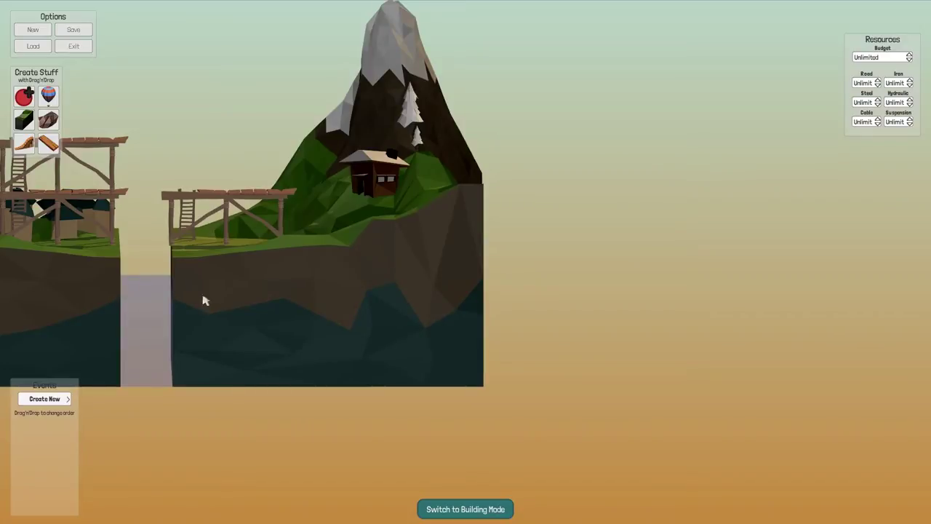
pyautogui.moveTo(227, 307); pyautogui.dragTo(615, 331)
pyautogui.scroll(2, 399, 373)
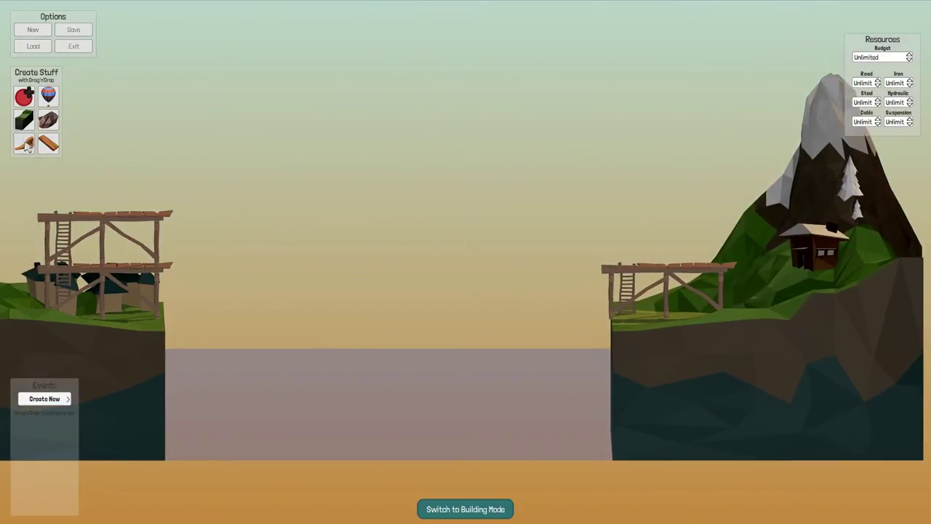
pyautogui.moveTo(48, 144); pyautogui.dragTo(668, 244)
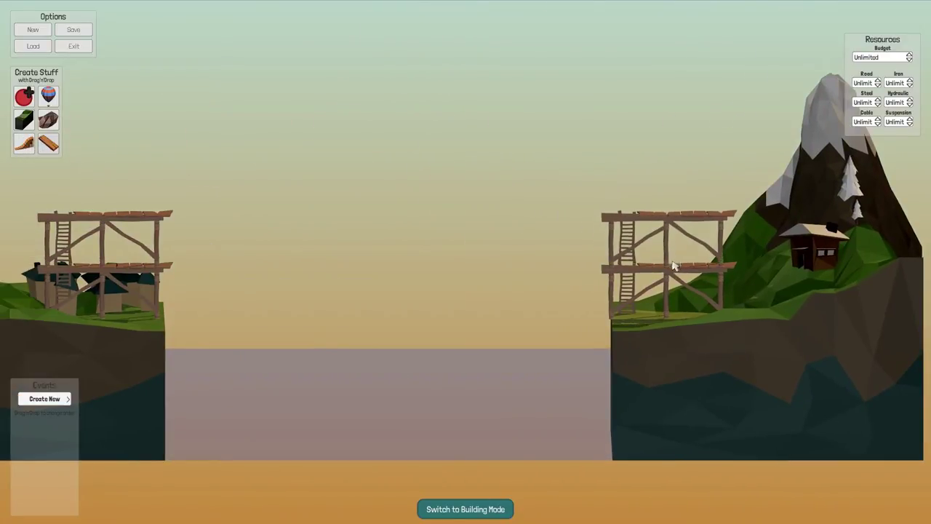
pyautogui.moveTo(436, 294); pyautogui.dragTo(502, 299)
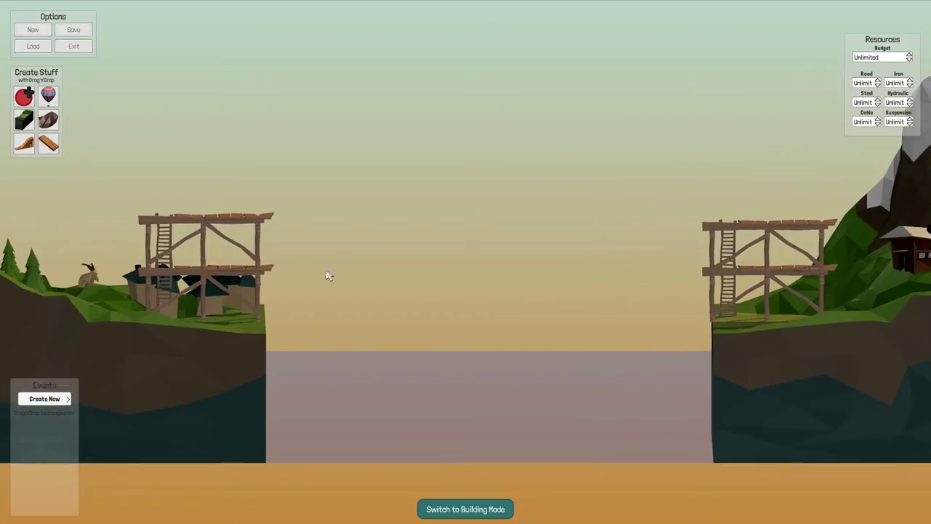
# - Add aligned anchors at the left cliff edge and the left scaffold's middle and top decks
pyautogui.moveTo(24, 97); pyautogui.dragTo(267, 322)
pyautogui.moveTo(24, 96); pyautogui.dragTo(274, 269)
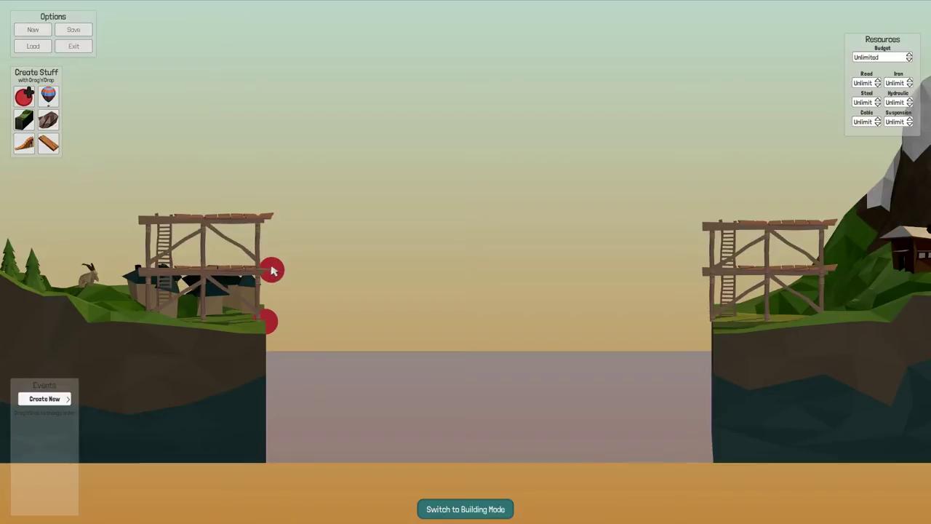
pyautogui.moveTo(24, 96); pyautogui.dragTo(266, 215)
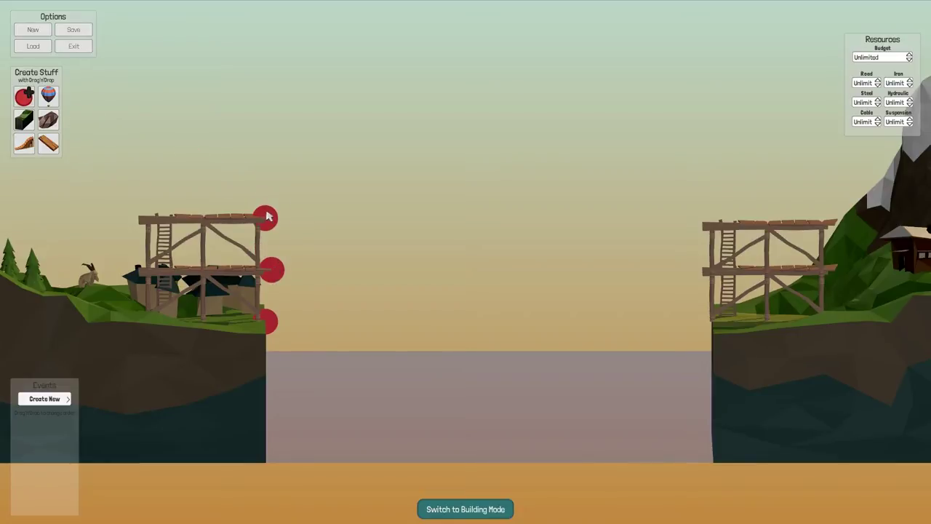
pyautogui.moveTo(281, 277); pyautogui.dragTo(277, 278)
# - Add top, middle and bottom anchors on the right scaffold and check the bottom anchor's settings
pyautogui.moveTo(24, 96); pyautogui.dragTo(712, 226)
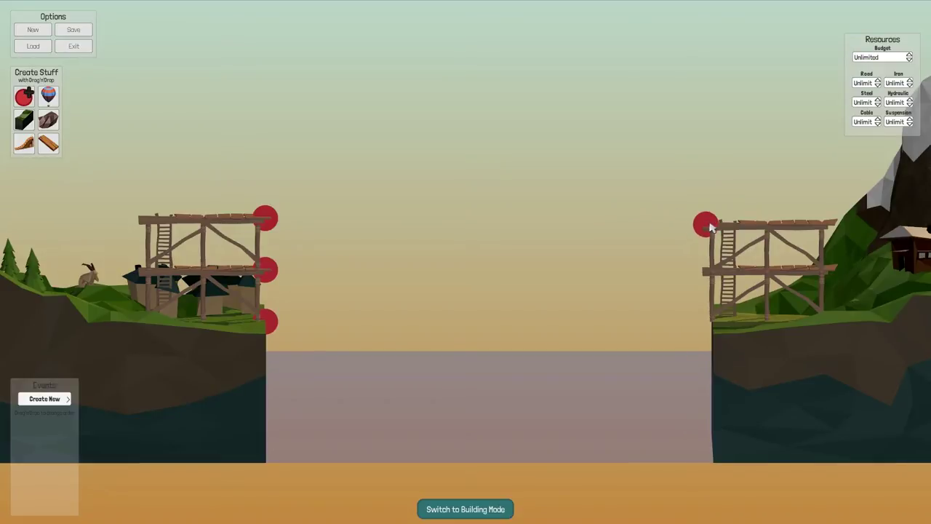
pyautogui.moveTo(24, 96); pyautogui.dragTo(705, 270)
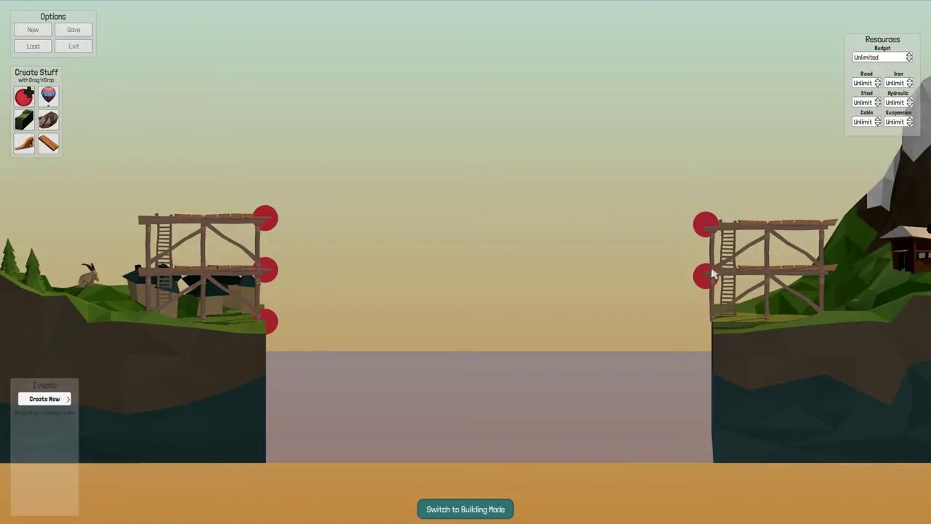
pyautogui.moveTo(25, 96); pyautogui.dragTo(719, 320)
pyautogui.rightClick(710, 320)
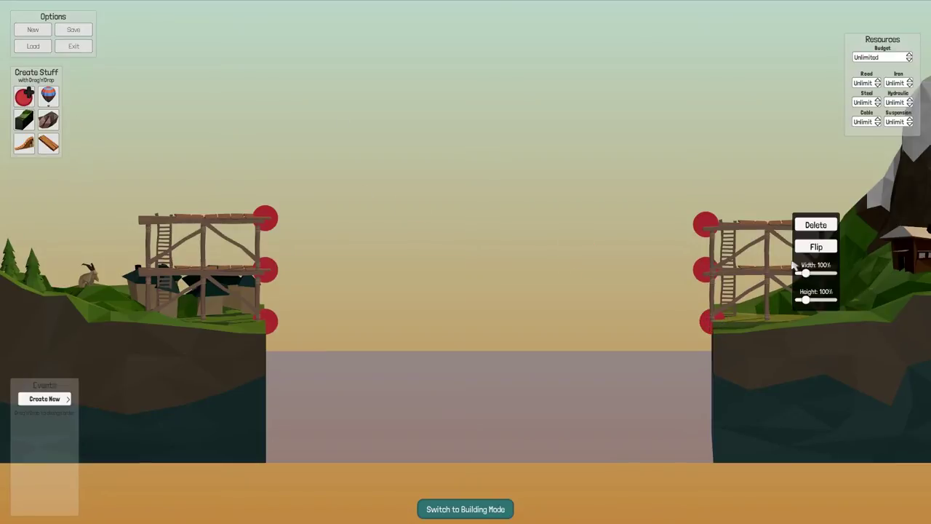
pyautogui.click(816, 247)
pyautogui.rightClick(709, 320)
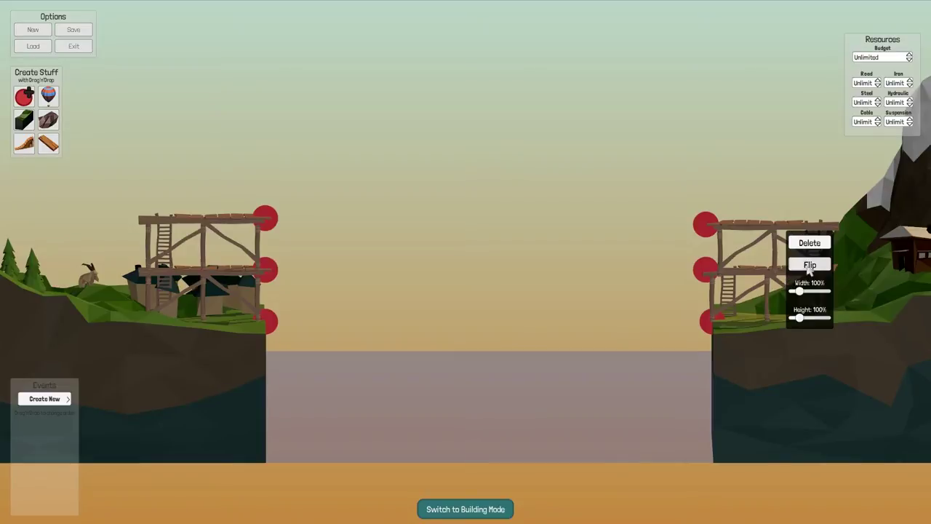
pyautogui.click(817, 247)
pyautogui.scroll(1, 655, 334)
pyautogui.scroll(3, 656, 334)
pyautogui.scroll(3, 720, 339)
# - Nudge the right cliff and its anchors into place, then add an anchor above each tower
pyautogui.moveTo(721, 338); pyautogui.dragTo(435, 287)
pyautogui.scroll(2, 405, 291)
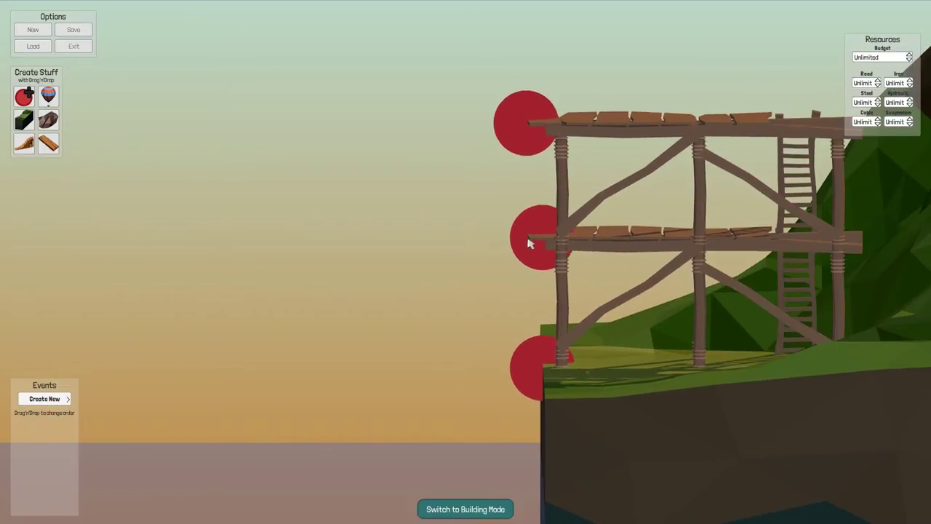
pyautogui.scroll(-3, 536, 369)
pyautogui.scroll(-3, 364, 320)
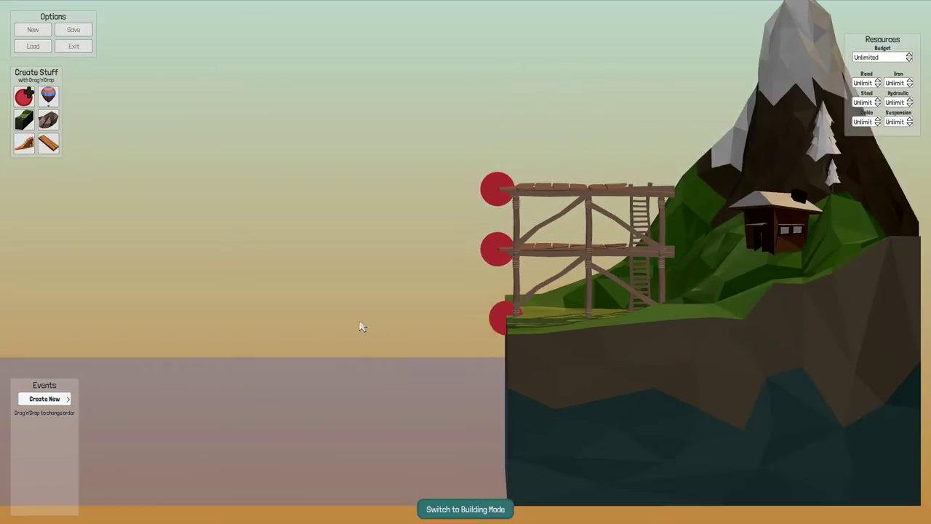
pyautogui.scroll(-3, 429, 321)
pyautogui.scroll(-1, 492, 314)
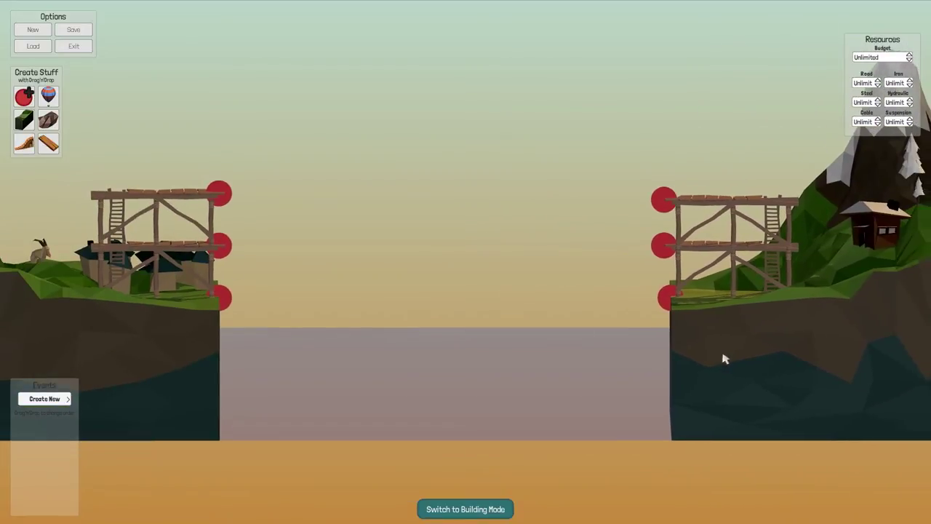
pyautogui.moveTo(659, 200); pyautogui.dragTo(659, 205)
pyautogui.moveTo(746, 345); pyautogui.dragTo(732, 334)
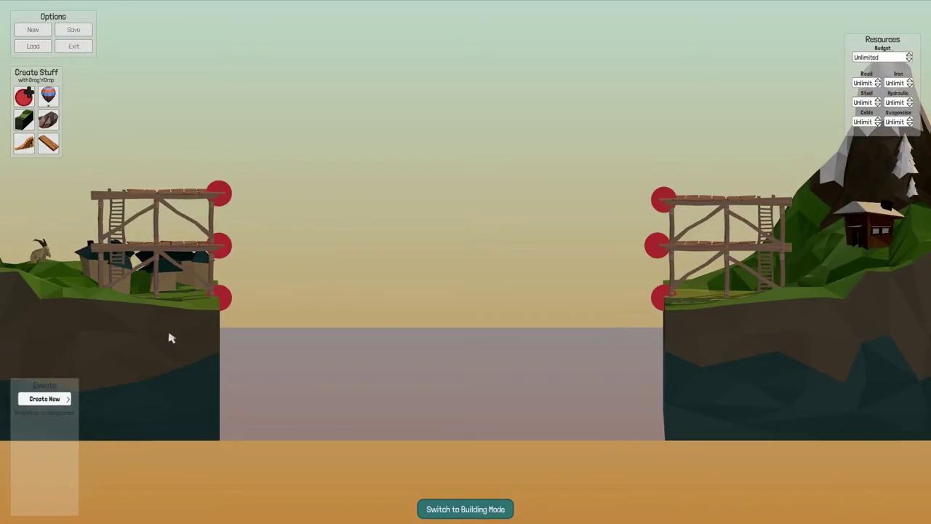
pyautogui.moveTo(656, 246); pyautogui.dragTo(662, 245)
pyautogui.moveTo(728, 331); pyautogui.dragTo(734, 330)
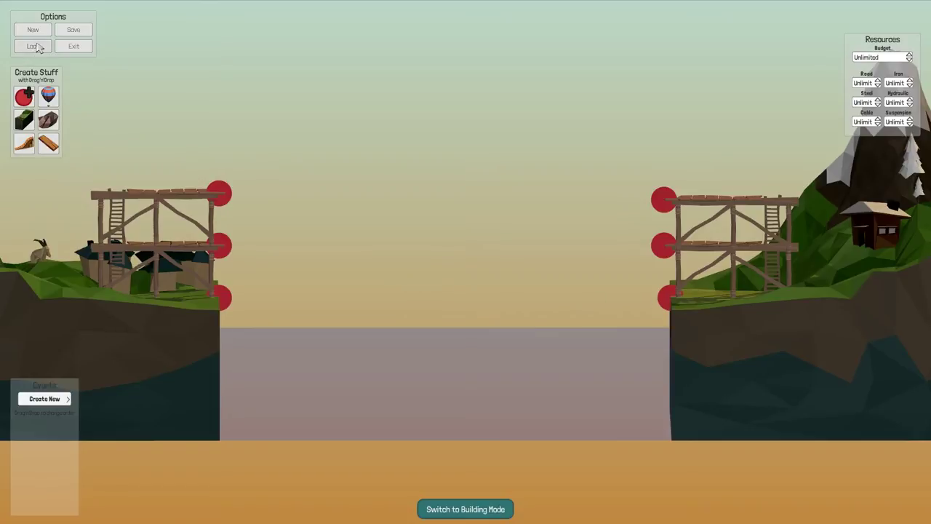
pyautogui.moveTo(24, 96); pyautogui.dragTo(224, 140)
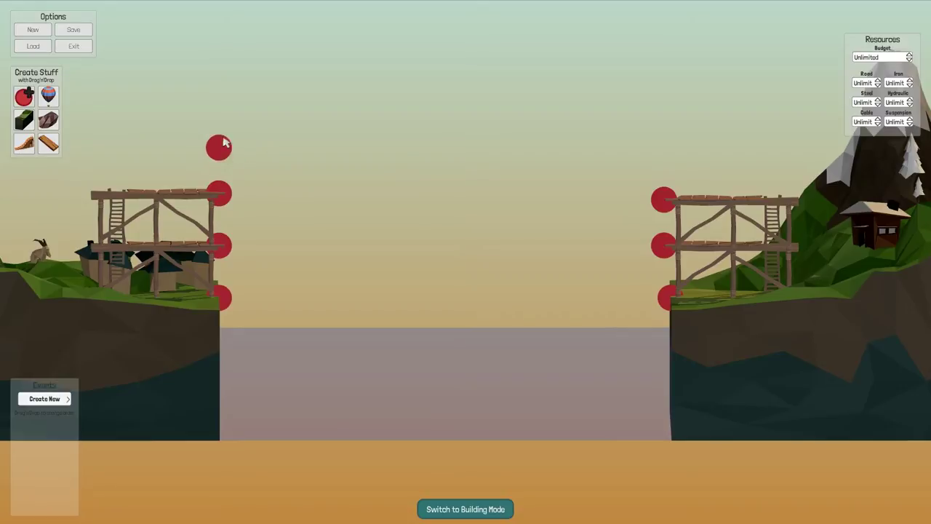
pyautogui.moveTo(24, 96); pyautogui.dragTo(669, 144)
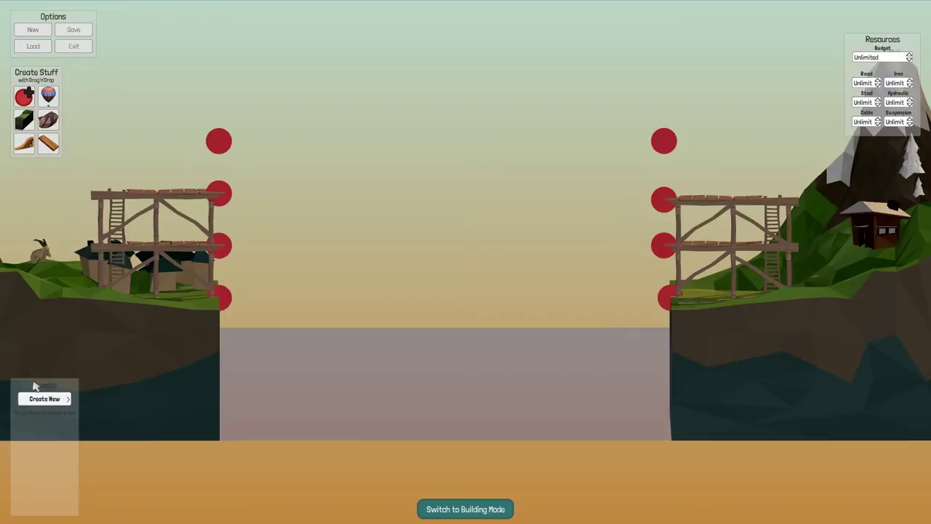
# - Create City Car event A on the left top deck, with flag A above the right tower
pyautogui.click(44, 399)
pyautogui.click(98, 399)
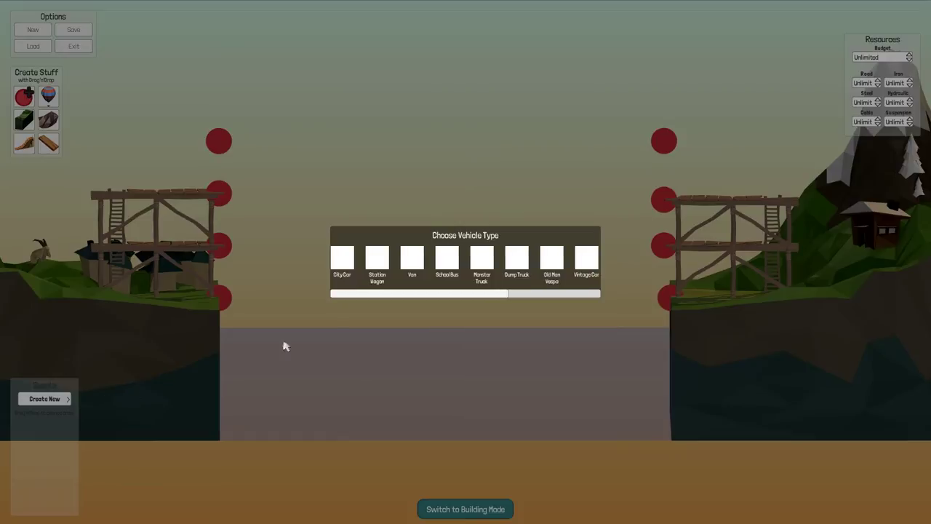
pyautogui.click(341, 262)
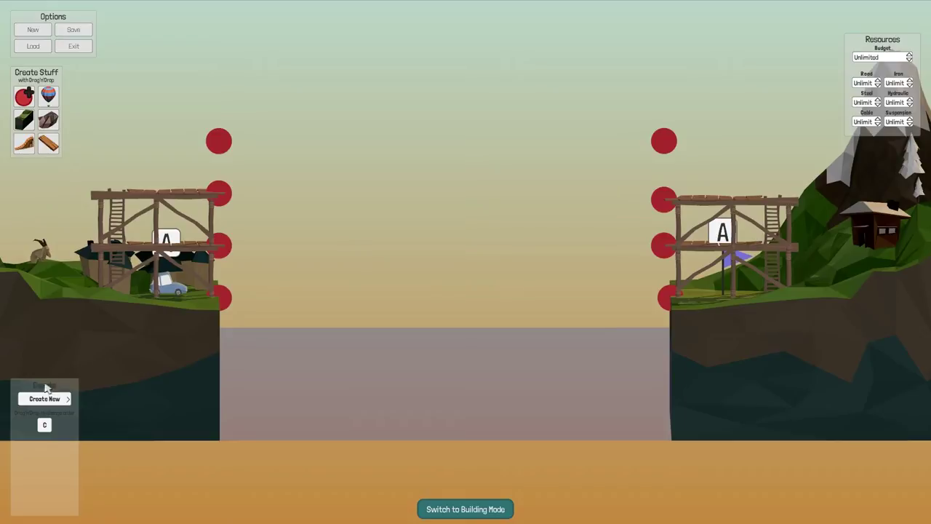
pyautogui.moveTo(157, 294); pyautogui.dragTo(167, 186)
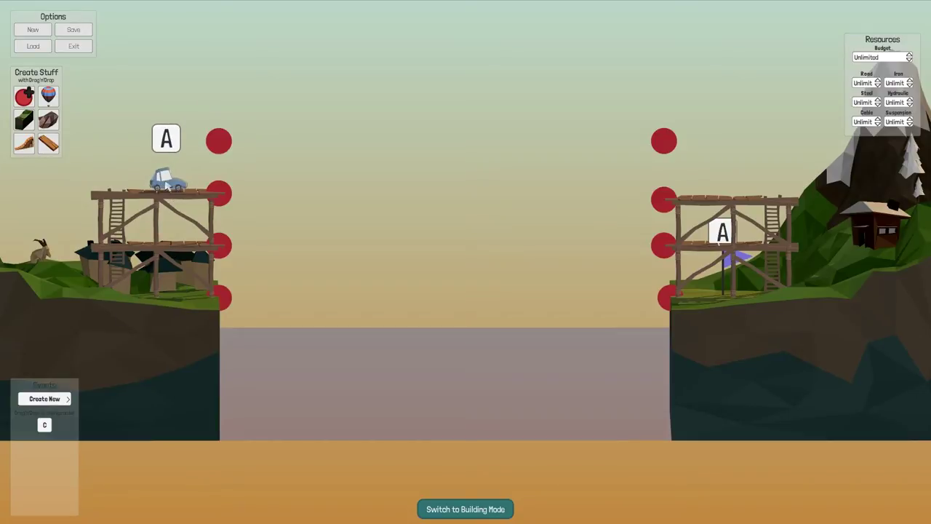
pyautogui.moveTo(727, 260); pyautogui.dragTo(711, 156)
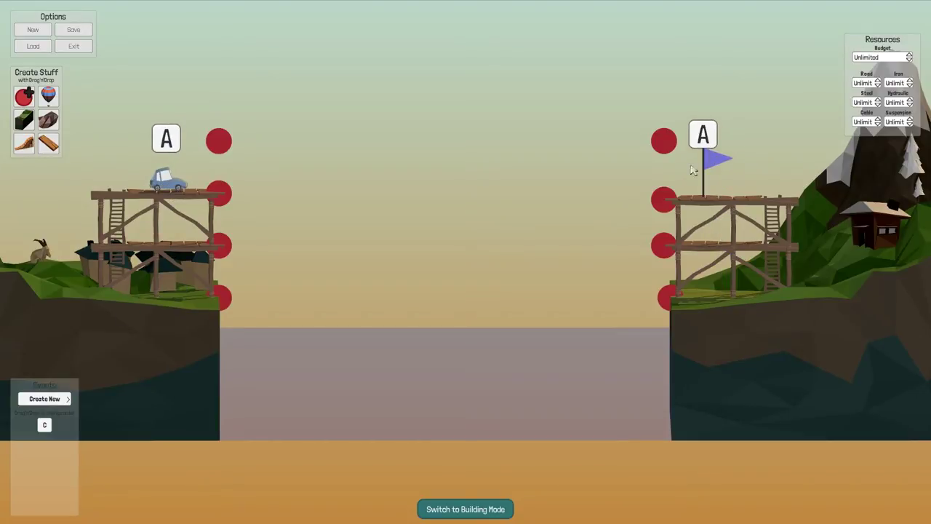
# - Create City Car event B on the left middle deck, with flag B on the right tower
pyautogui.click(44, 398)
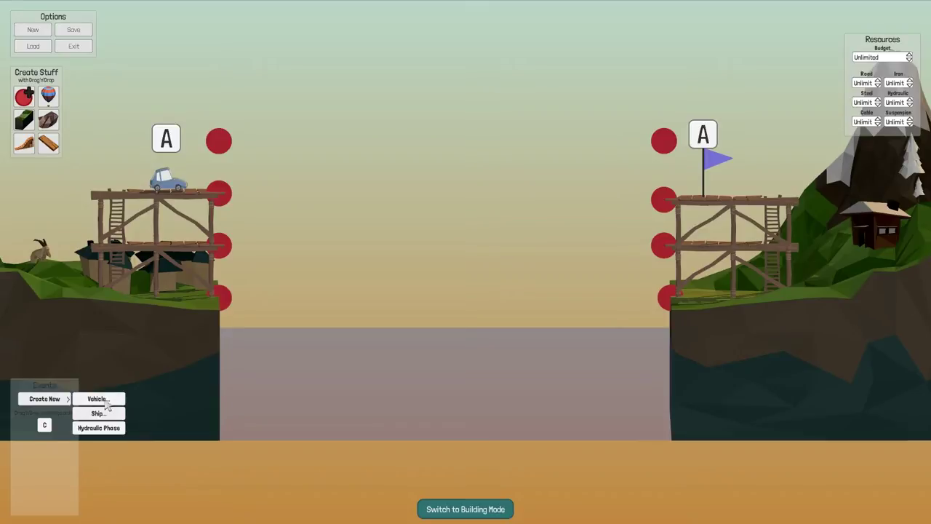
pyautogui.click(99, 399)
pyautogui.click(353, 263)
pyautogui.moveTo(165, 290); pyautogui.dragTo(176, 244)
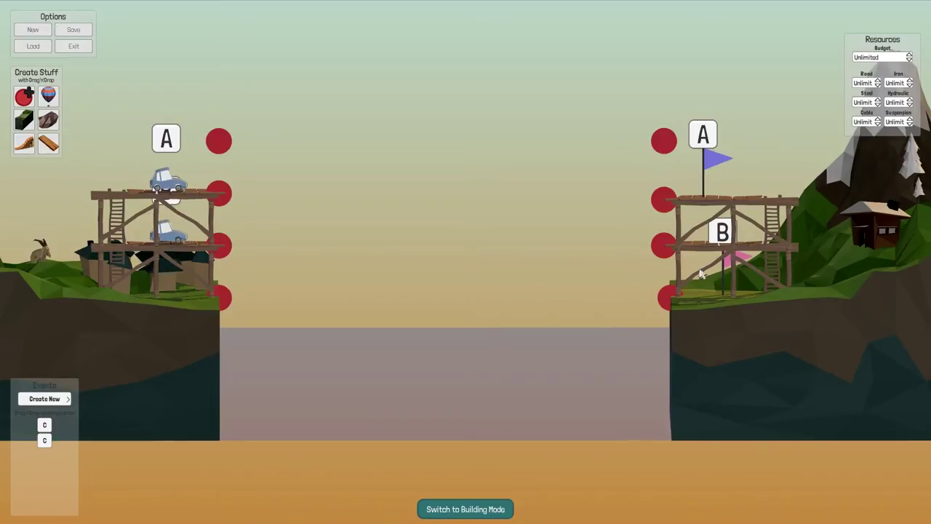
pyautogui.moveTo(728, 279); pyautogui.dragTo(714, 227)
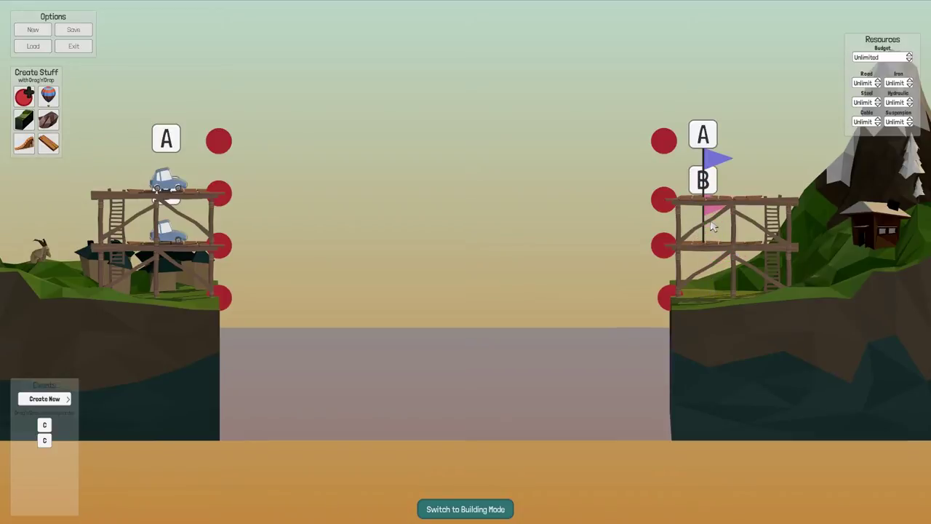
# - Create a third City Car event C and arrange the three events side by side
pyautogui.click(32, 403)
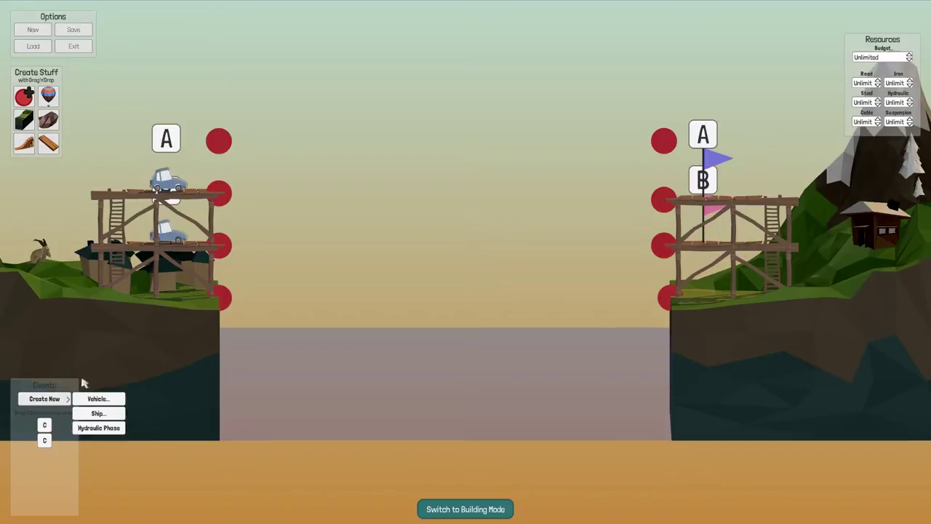
pyautogui.click(97, 399)
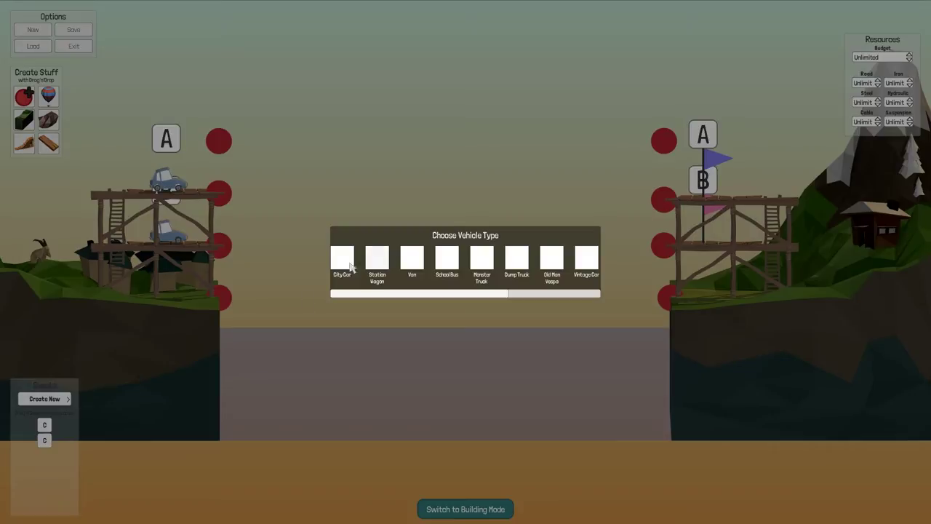
pyautogui.click(342, 258)
pyautogui.moveTo(44, 440)
pyautogui.mouseDown()
pyautogui.moveTo(45, 424)
pyautogui.moveTo(40, 441)
pyautogui.moveTo(48, 442)
pyautogui.moveTo(60, 425)
pyautogui.mouseUp()
pyautogui.scroll(1, 444, 364)
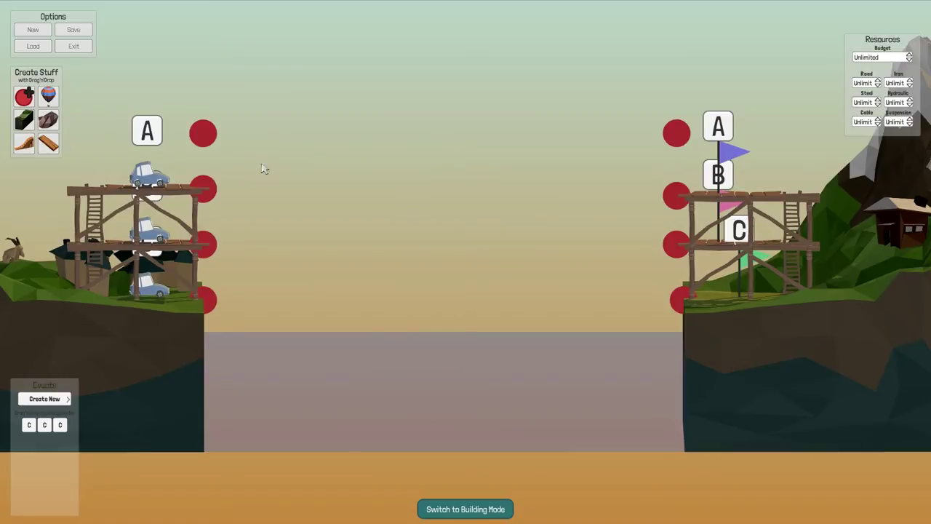
# - In Building Mode, draw a suspension cable between the lowest left and right anchors
pyautogui.click(466, 509)
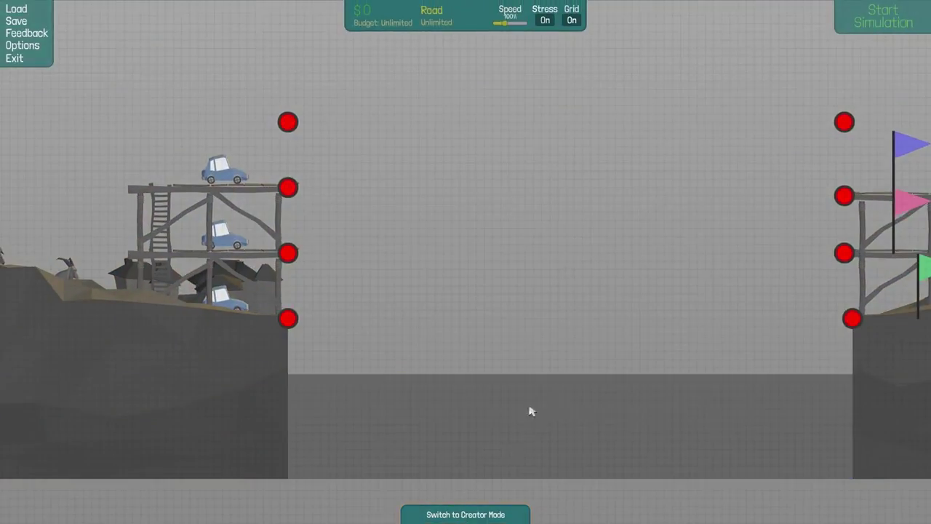
pyautogui.scroll(1, 492, 351)
pyautogui.rightClick(485, 346)
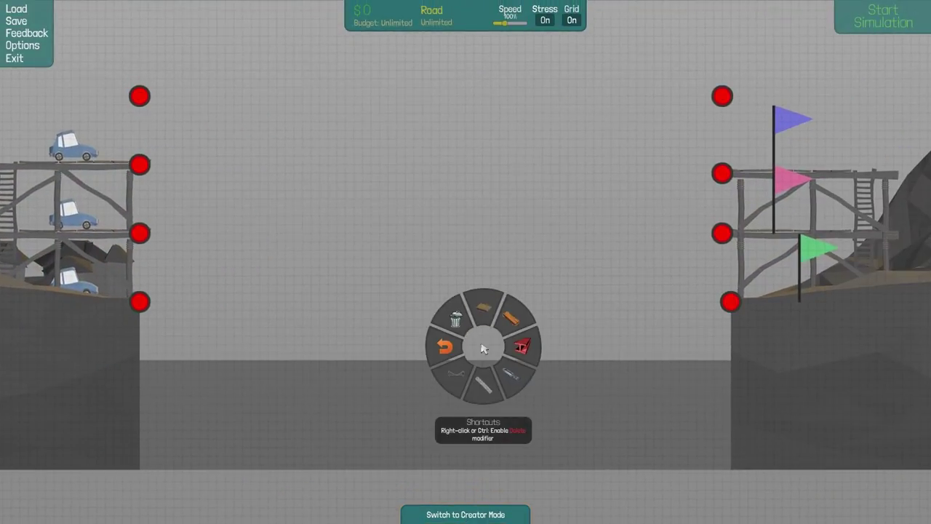
pyautogui.click(475, 315)
pyautogui.click(140, 302)
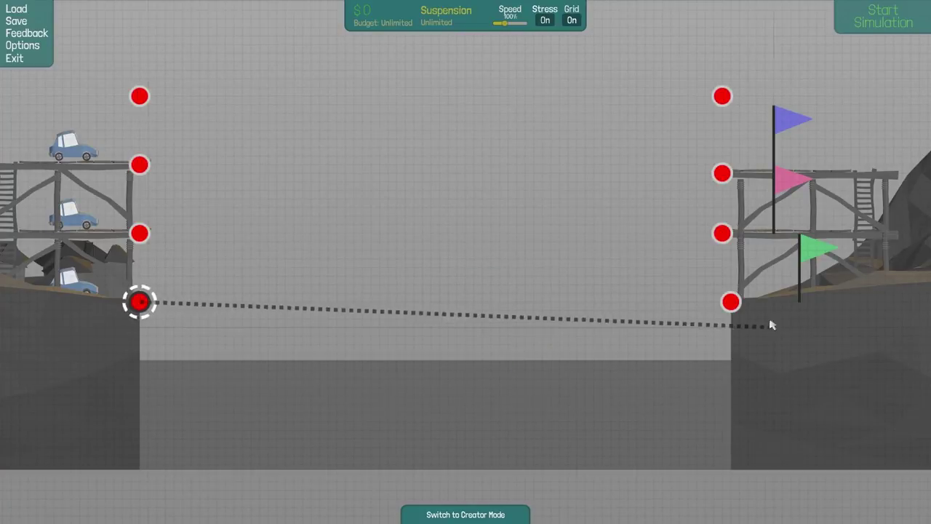
pyautogui.click(730, 302)
pyautogui.rightClick(582, 378)
pyautogui.scroll(-1, 270, 399)
pyautogui.scroll(1, 197, 433)
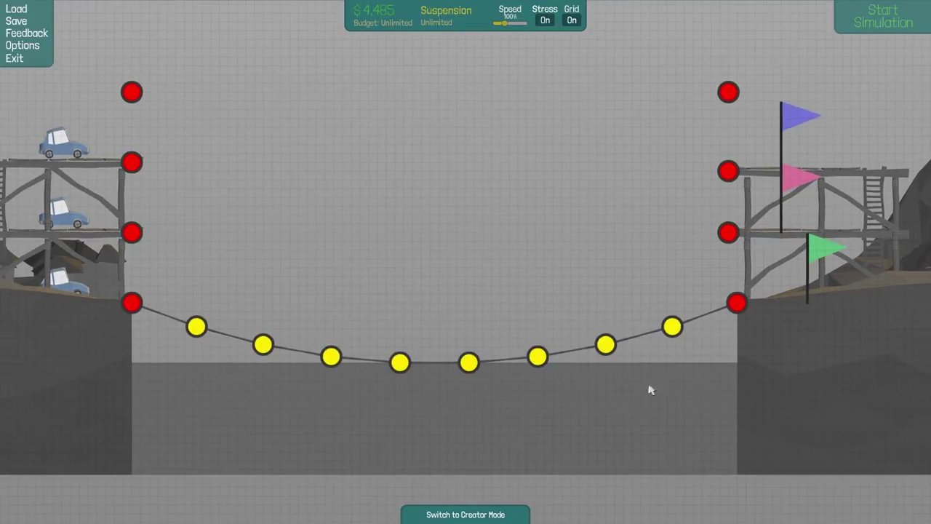
pyautogui.scroll(-1, 355, 425)
# - Hang eight wood members beneath the cable joints across the span
pyautogui.rightClick(266, 360)
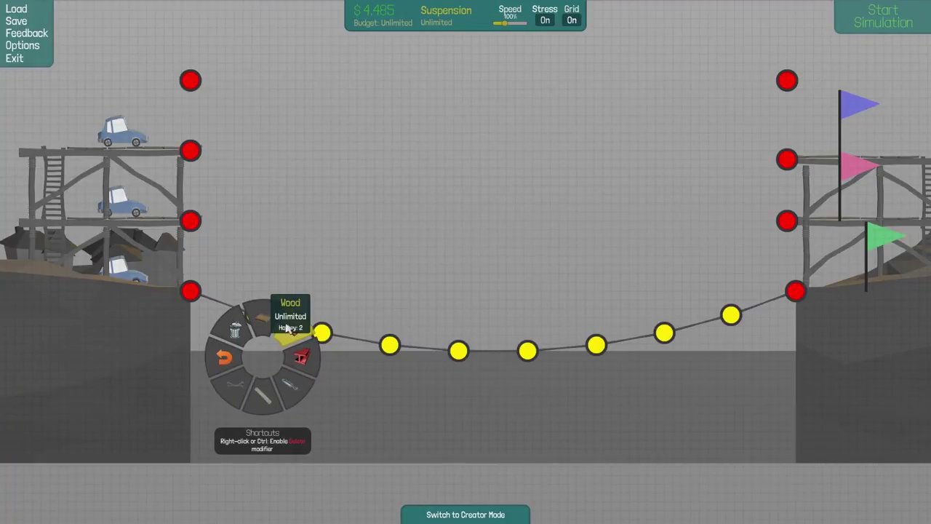
pyautogui.click(280, 320)
pyautogui.moveTo(255, 315); pyautogui.dragTo(260, 378)
pyautogui.moveTo(320, 333); pyautogui.dragTo(330, 395)
pyautogui.moveTo(389, 345); pyautogui.dragTo(392, 413)
pyautogui.moveTo(458, 351); pyautogui.dragTo(479, 413)
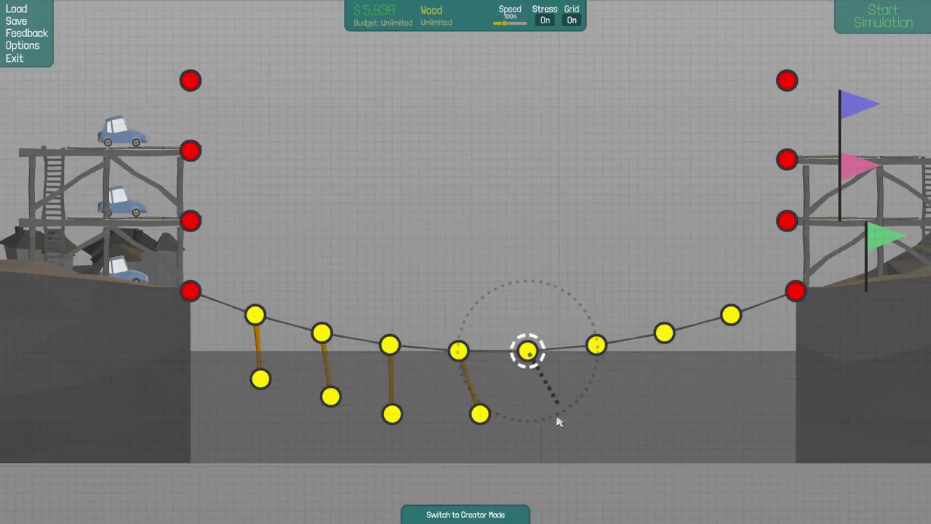
pyautogui.moveTo(527, 351); pyautogui.dragTo(558, 404)
pyautogui.moveTo(595, 345); pyautogui.dragTo(638, 396)
pyautogui.moveTo(664, 333); pyautogui.dragTo(699, 388)
pyautogui.moveTo(732, 314); pyautogui.dragTo(761, 371)
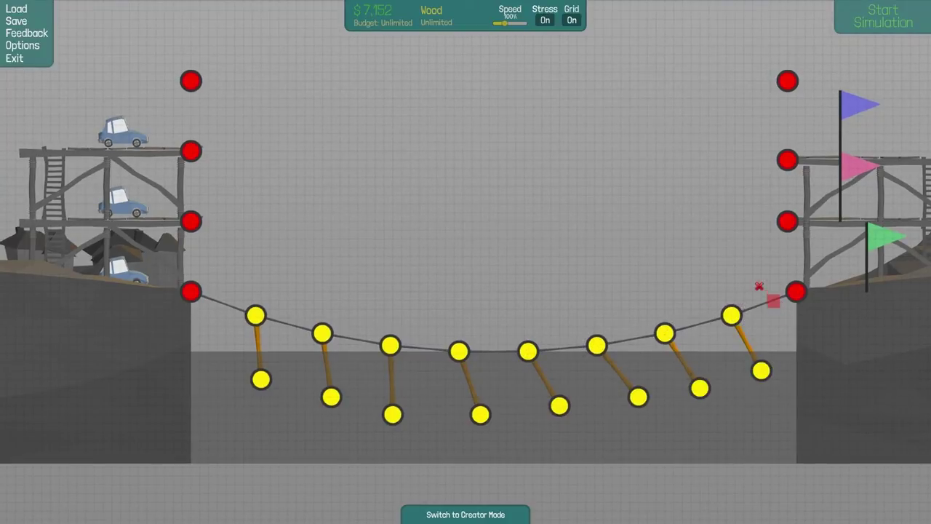
# - Delete the cable pieces across the span, undoing the final deletion
pyautogui.rightClick(767, 302)
pyautogui.rightClick(695, 326)
pyautogui.rightClick(629, 339)
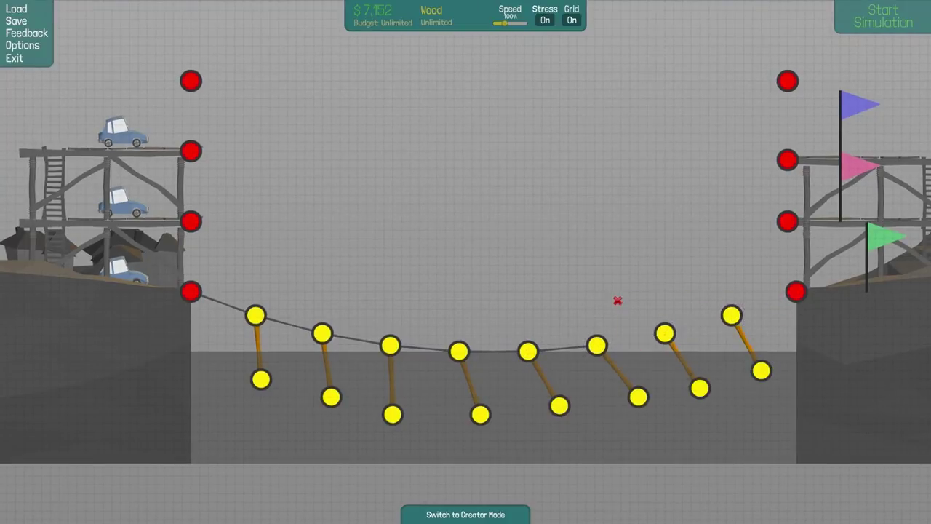
pyautogui.rightClick(559, 353)
pyautogui.rightClick(483, 350)
pyautogui.rightClick(426, 348)
pyautogui.rightClick(355, 339)
pyautogui.rightClick(287, 324)
pyautogui.rightClick(222, 304)
pyautogui.rightClick(259, 346)
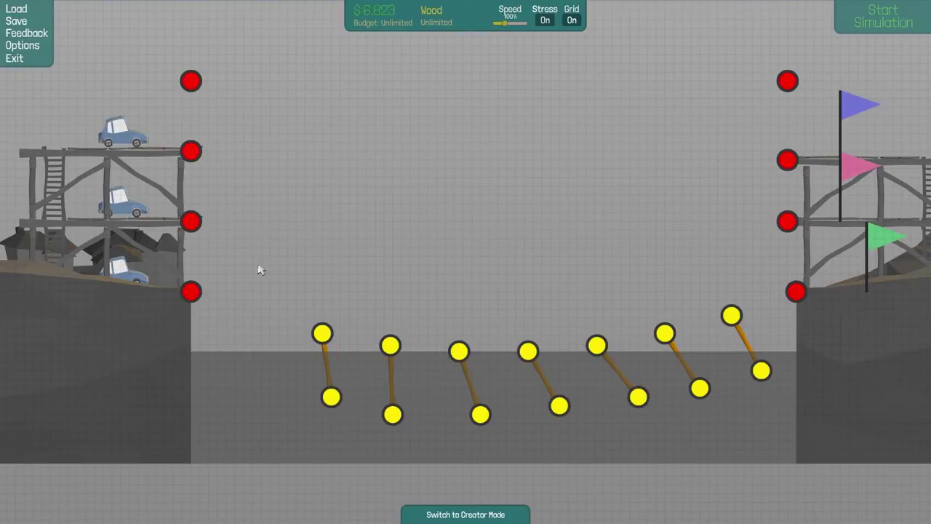
pyautogui.rightClick(256, 284)
pyautogui.click(256, 284)
pyautogui.hotkey('ctrl', 'z')
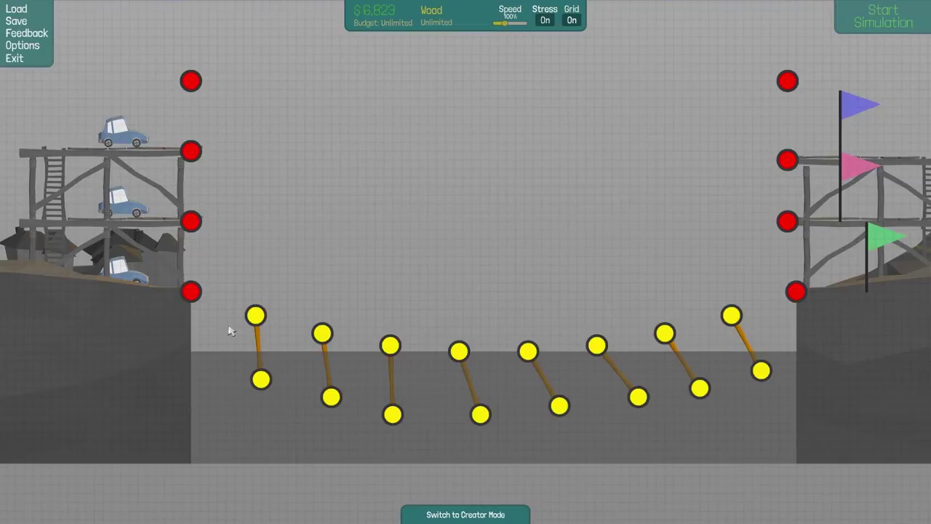
# - Lay road along the joints from the left anchor to the right anchor
pyautogui.rightClick(247, 279)
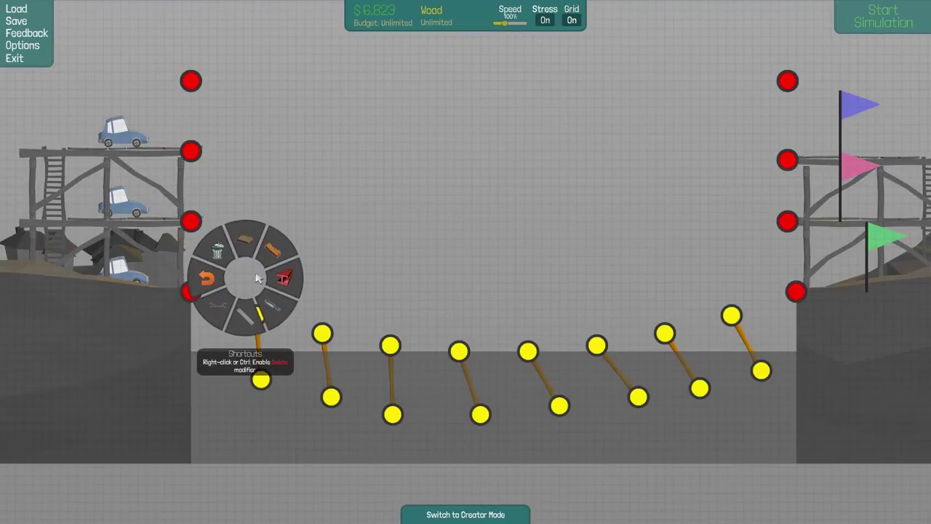
pyautogui.click(246, 232)
pyautogui.click(190, 292)
pyautogui.click(255, 315)
pyautogui.click(322, 334)
pyautogui.click(390, 344)
pyautogui.click(459, 351)
pyautogui.click(528, 352)
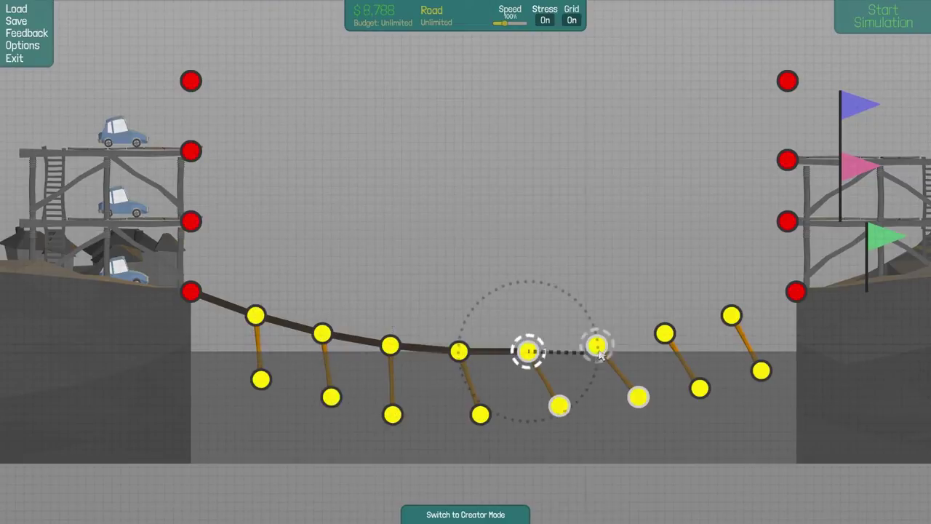
pyautogui.click(597, 344)
pyautogui.click(665, 334)
pyautogui.click(732, 315)
pyautogui.click(797, 292)
# - Delete the hanging wood supports and run the simulation test
pyautogui.moveTo(821, 348); pyautogui.dragTo(756, 407)
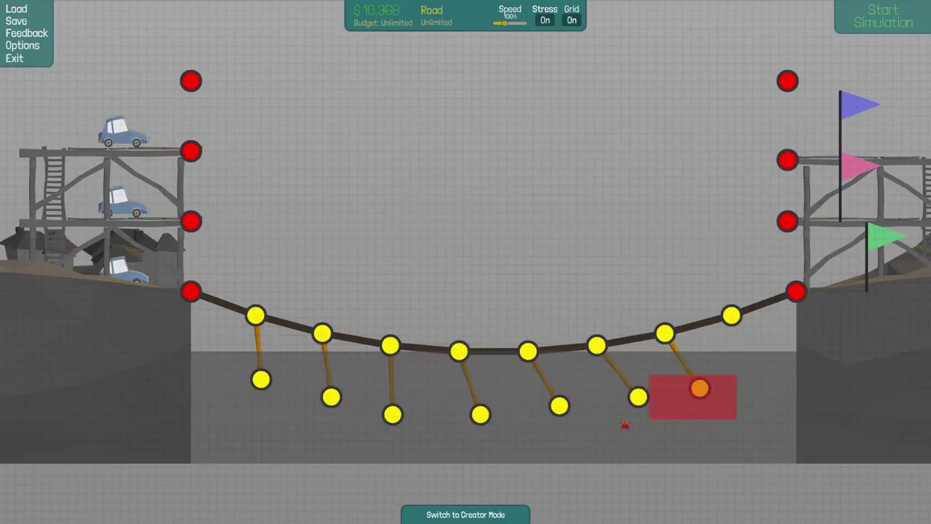
pyautogui.moveTo(589, 435); pyautogui.dragTo(225, 466)
pyautogui.press('Delete')
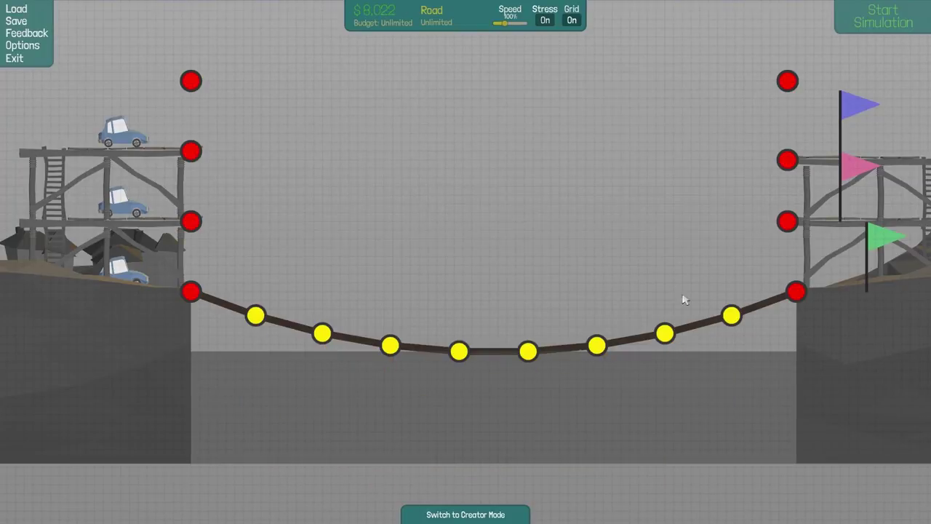
pyautogui.click(884, 16)
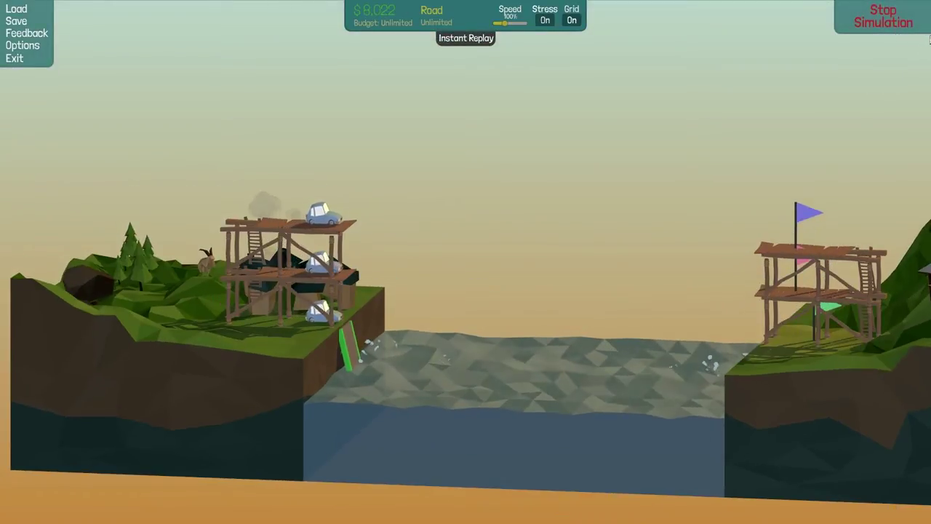
# - Stop the test and string suspension cables between the middle and upper anchor pairs
pyautogui.click(884, 16)
pyautogui.rightClick(320, 193)
pyautogui.click(303, 223)
pyautogui.click(191, 221)
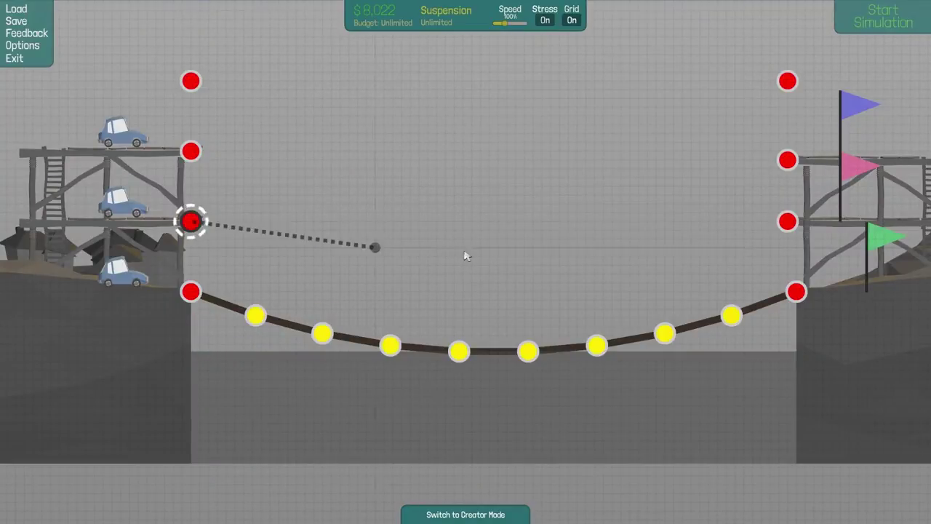
pyautogui.click(788, 221)
pyautogui.click(191, 151)
pyautogui.click(788, 160)
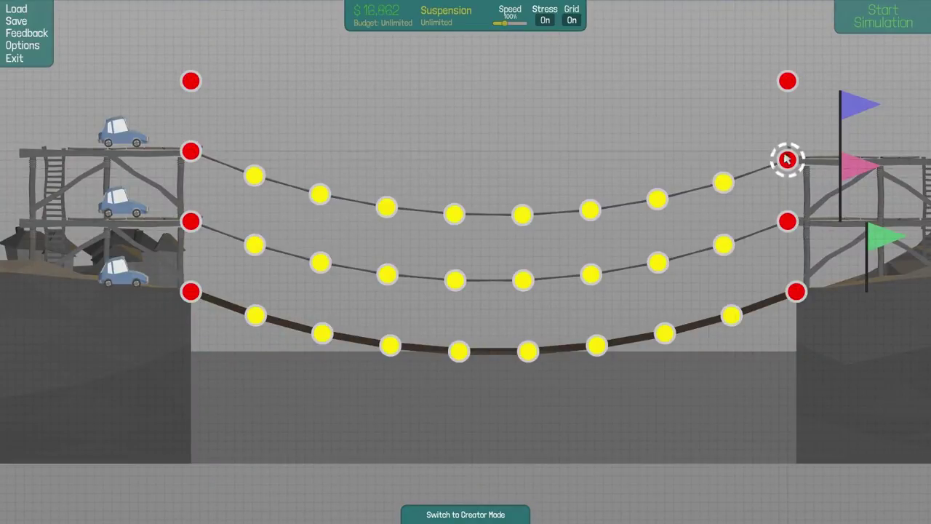
# - Add vertical wood struts linking the upper cables at every joint from left to right
pyautogui.rightClick(388, 248)
pyautogui.click(398, 188)
pyautogui.click(387, 209)
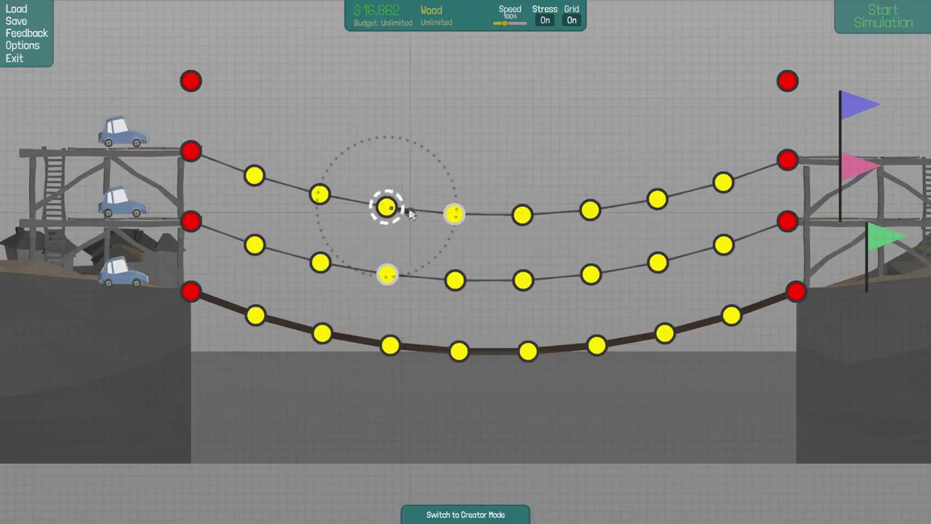
pyautogui.click(254, 175)
pyautogui.click(254, 245)
pyautogui.click(320, 195)
pyautogui.click(321, 262)
pyautogui.click(387, 209)
pyautogui.click(387, 275)
pyautogui.click(455, 213)
pyautogui.click(455, 280)
pyautogui.click(522, 213)
pyautogui.click(522, 280)
pyautogui.click(590, 211)
pyautogui.click(590, 273)
pyautogui.click(657, 199)
pyautogui.click(657, 262)
pyautogui.click(723, 182)
pyautogui.click(723, 245)
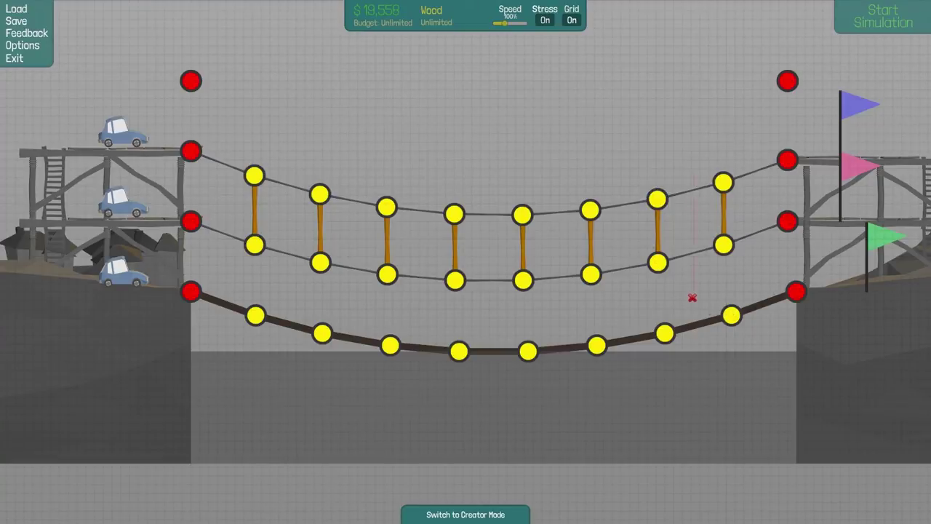
# - Delete the upper cable segments from right to left
pyautogui.moveTo(757, 147); pyautogui.dragTo(756, 262)
pyautogui.moveTo(615, 185); pyautogui.dragTo(615, 307)
pyautogui.moveTo(418, 188); pyautogui.dragTo(412, 291)
pyautogui.moveTo(337, 186); pyautogui.dragTo(337, 311)
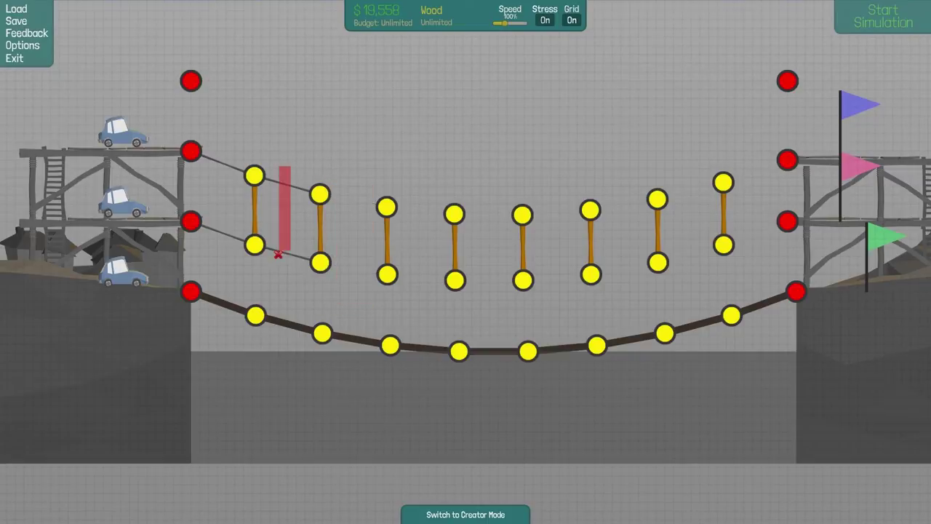
pyautogui.moveTo(225, 142); pyautogui.dragTo(219, 264)
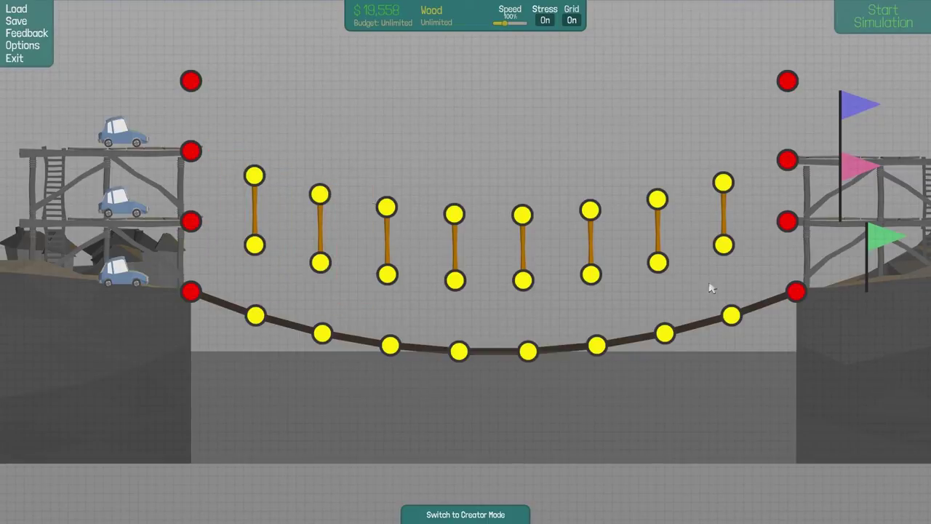
pyautogui.scroll(-1, 753, 286)
# - Lay a sagging road deck along the middle row of joints, left anchor to right anchor
pyautogui.click(465, 218)
pyautogui.click(191, 222)
pyautogui.click(254, 245)
pyautogui.click(320, 263)
pyautogui.click(386, 275)
pyautogui.click(454, 281)
pyautogui.click(523, 280)
pyautogui.click(591, 275)
pyautogui.click(657, 262)
pyautogui.click(723, 245)
pyautogui.click(789, 222)
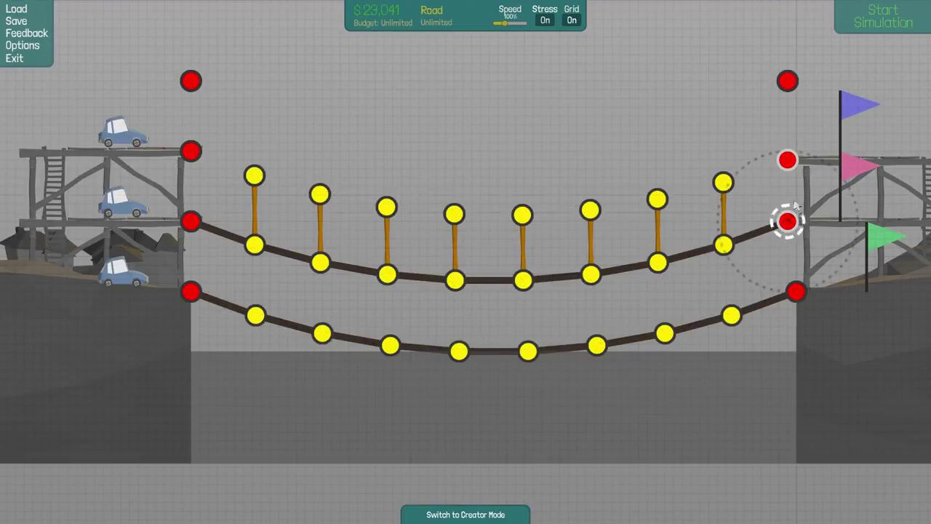
# - Lay the top road deck from the right upper anchor across to the left upper anchor
pyautogui.click(788, 162)
pyautogui.click(724, 182)
pyautogui.click(657, 200)
pyautogui.click(591, 211)
pyautogui.click(522, 214)
pyautogui.click(454, 214)
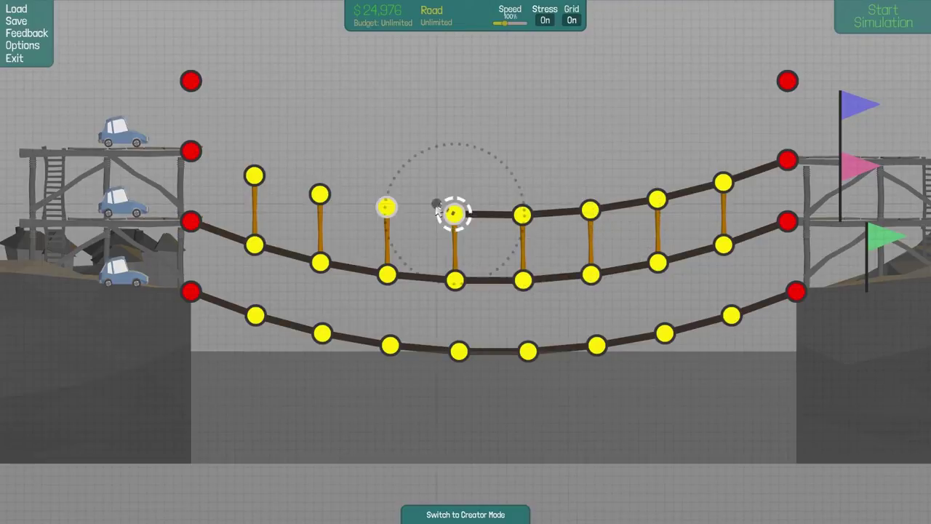
pyautogui.click(386, 209)
pyautogui.click(319, 195)
pyautogui.click(254, 176)
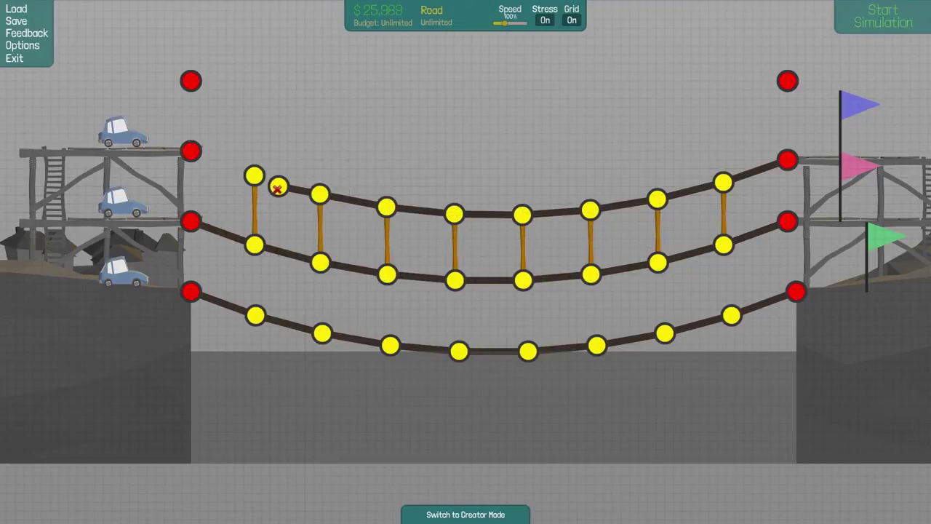
pyautogui.click(254, 176)
pyautogui.click(190, 152)
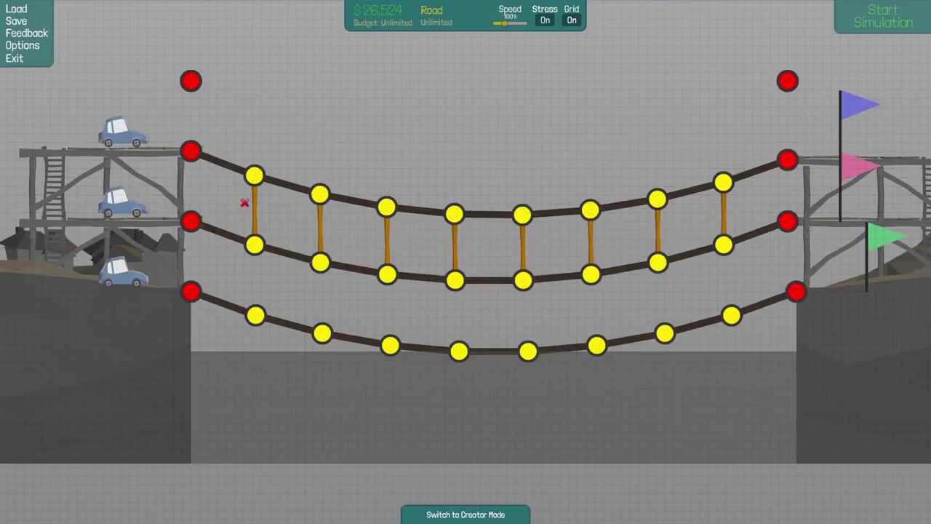
# - Box-delete the wood struts between the decks and remove the last one on the right
pyautogui.moveTo(245, 204); pyautogui.dragTo(244, 219)
pyautogui.moveTo(313, 232); pyautogui.dragTo(695, 251)
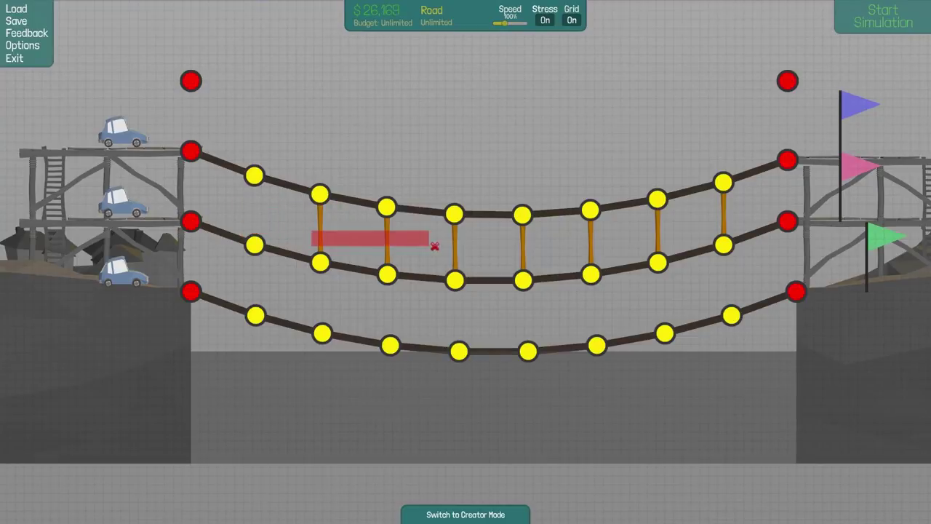
pyautogui.press('Delete')
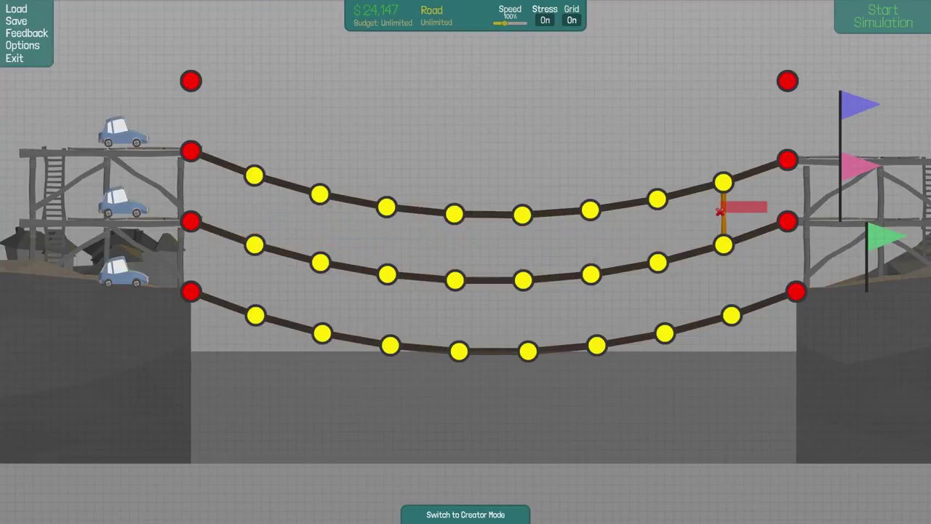
pyautogui.scroll(-2, 458, 123)
# - Hang a suspension cable between the top anchors and brace both ends with steel
pyautogui.rightClick(437, 175)
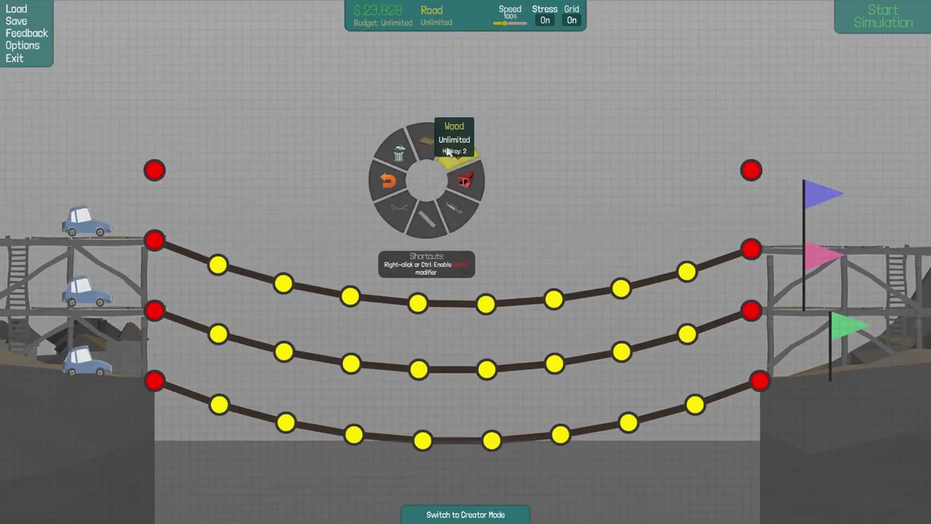
pyautogui.click(397, 222)
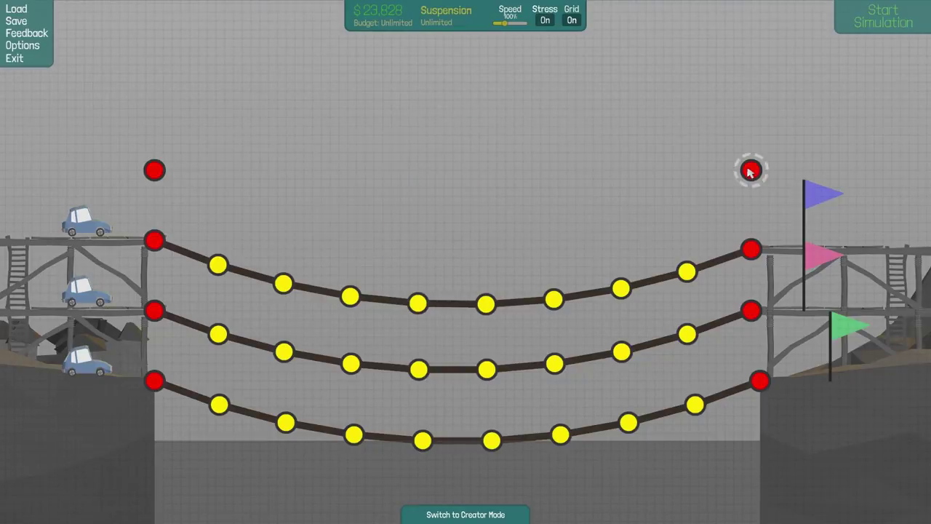
pyautogui.moveTo(752, 172); pyautogui.dragTo(154, 170)
pyautogui.rightClick(349, 149)
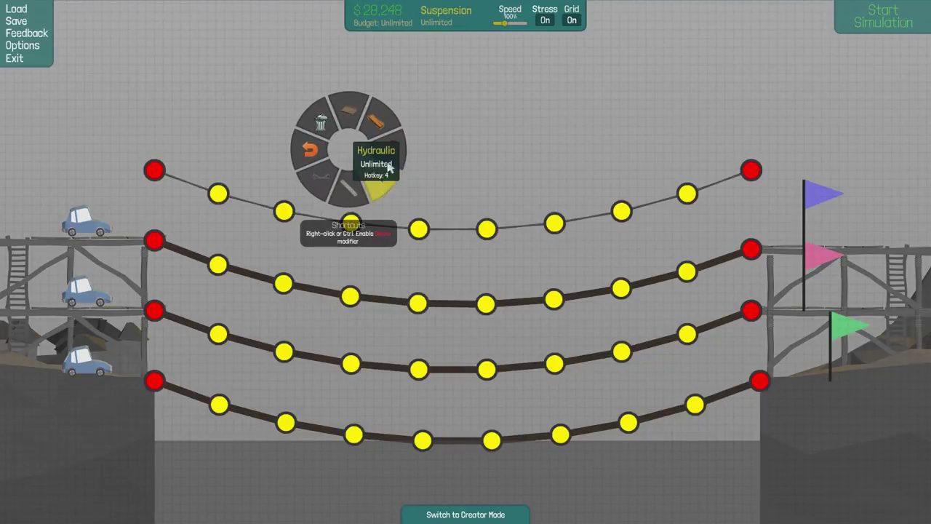
pyautogui.click(385, 150)
pyautogui.moveTo(154, 240); pyautogui.dragTo(218, 194)
pyautogui.moveTo(752, 251); pyautogui.dragTo(687, 193)
# - Hang the top deck from the suspension cable with eight vertical cable hangers
pyautogui.rightClick(523, 121)
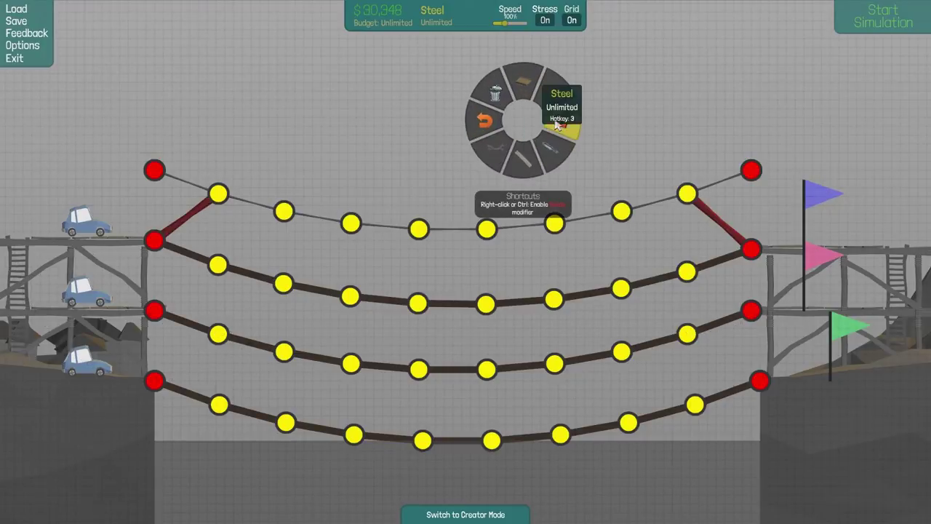
pyautogui.click(560, 128)
pyautogui.moveTo(218, 193); pyautogui.dragTo(218, 266)
pyautogui.moveTo(284, 211); pyautogui.dragTo(282, 284)
pyautogui.moveTo(350, 222); pyautogui.dragTo(348, 296)
pyautogui.moveTo(418, 229); pyautogui.dragTo(417, 302)
pyautogui.moveTo(486, 229); pyautogui.dragTo(485, 303)
pyautogui.moveTo(554, 222); pyautogui.dragTo(560, 309)
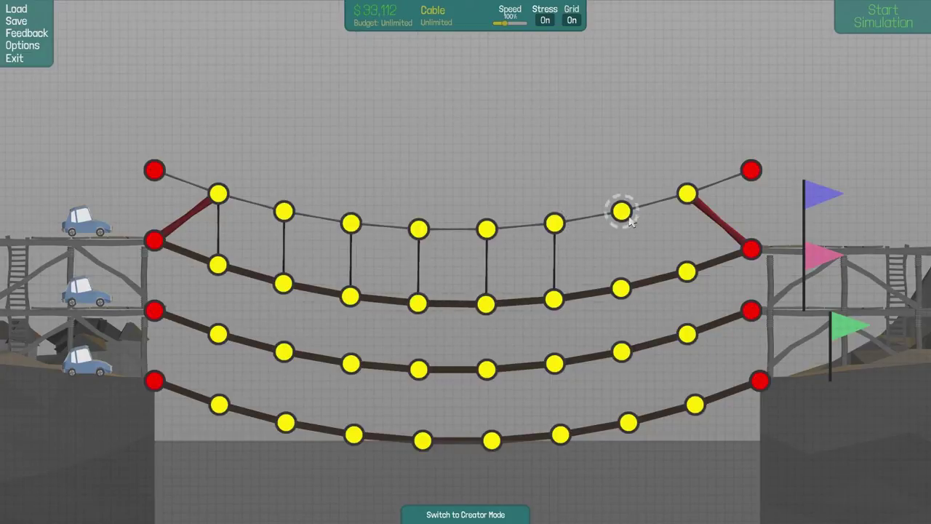
pyautogui.moveTo(620, 211); pyautogui.dragTo(621, 290)
pyautogui.moveTo(687, 193)
pyautogui.mouseDown()
pyautogui.moveTo(688, 273)
pyautogui.moveTo(707, 354)
pyautogui.mouseUp()
# - Tie the top, middle and bottom decks together with vertical cables in every column
pyautogui.moveTo(688, 273)
pyautogui.mouseDown()
pyautogui.moveTo(677, 346)
pyautogui.moveTo(695, 403)
pyautogui.mouseUp()
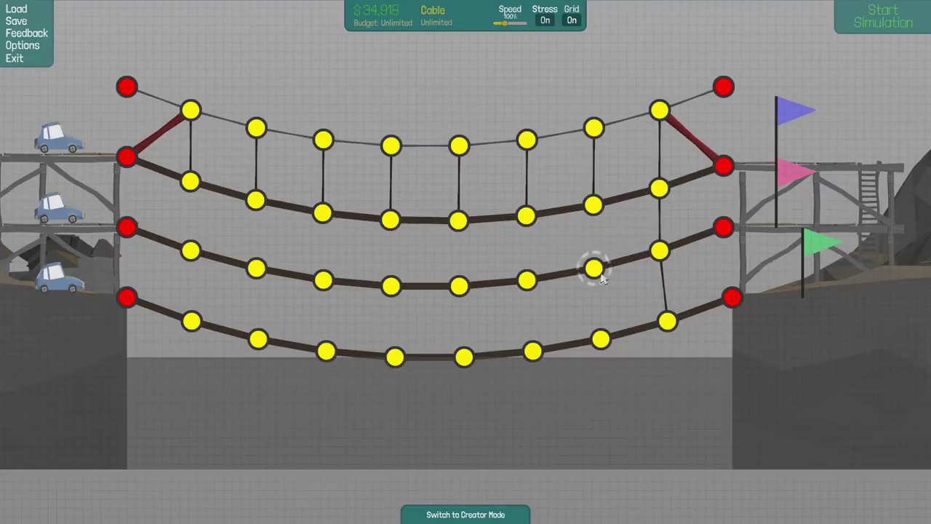
pyautogui.moveTo(594, 205); pyautogui.dragTo(595, 269)
pyautogui.moveTo(594, 269); pyautogui.dragTo(597, 342)
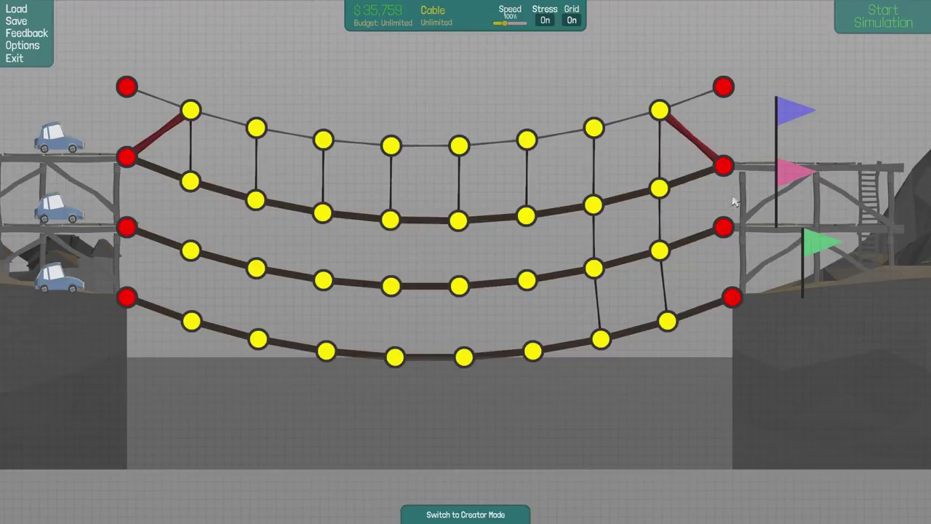
pyautogui.moveTo(526, 217); pyautogui.dragTo(526, 280)
pyautogui.moveTo(459, 218); pyautogui.dragTo(464, 356)
pyautogui.moveTo(391, 218); pyautogui.dragTo(393, 355)
pyautogui.click(324, 213)
pyautogui.click(256, 200)
pyautogui.moveTo(257, 200); pyautogui.dragTo(259, 338)
pyautogui.moveTo(186, 199); pyautogui.dragTo(188, 338)
pyautogui.click(186, 269)
pyautogui.scroll(1, 226, 437)
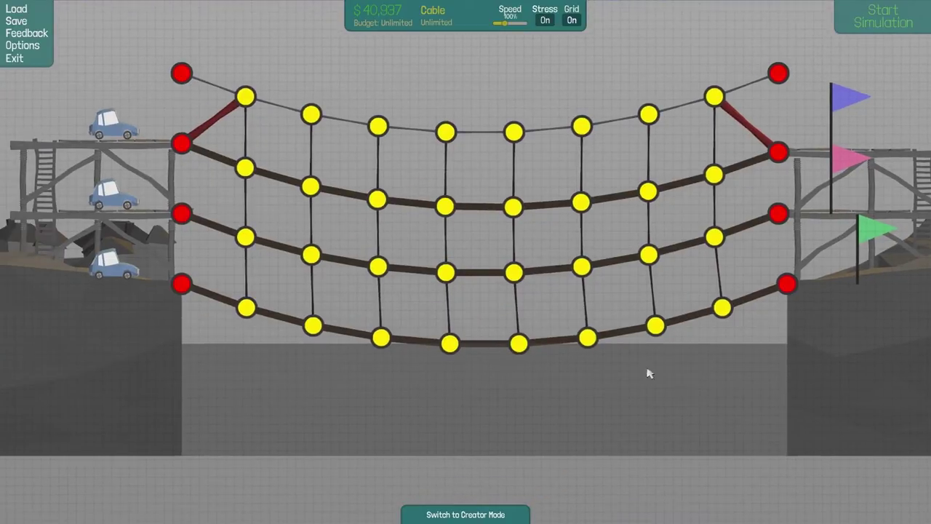
# - Run the simulation and orbit the view as the three cars cross
pyautogui.click(893, 10)
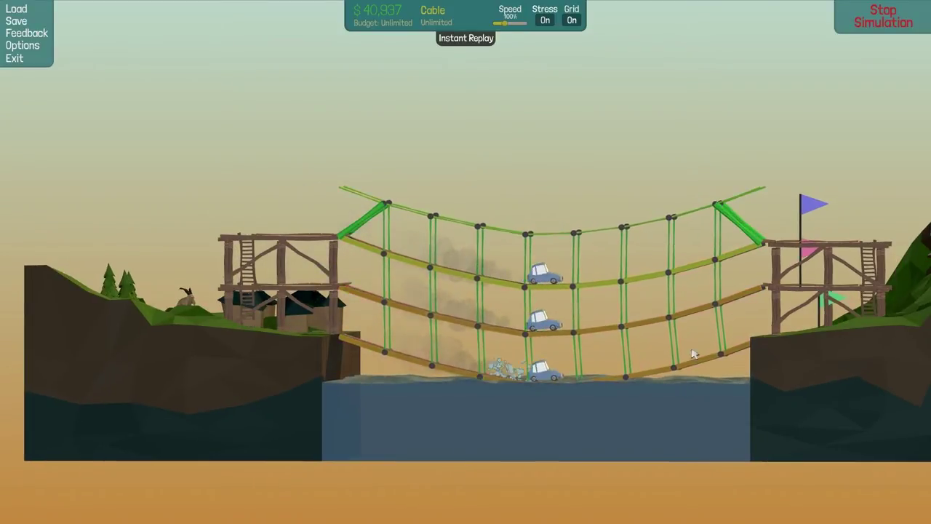
pyautogui.moveTo(727, 408); pyautogui.dragTo(752, 411)
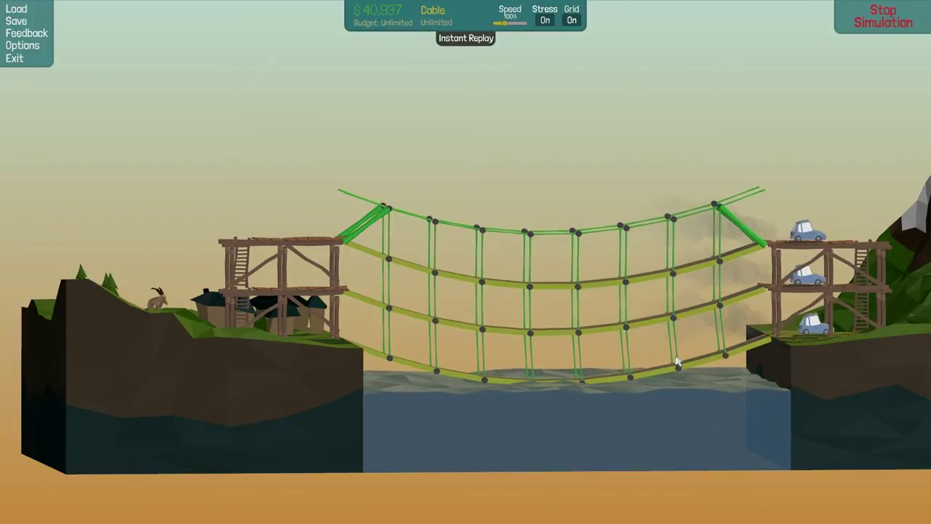
# - Return to editing and delete the left steel brace with its cable
pyautogui.click(495, 244)
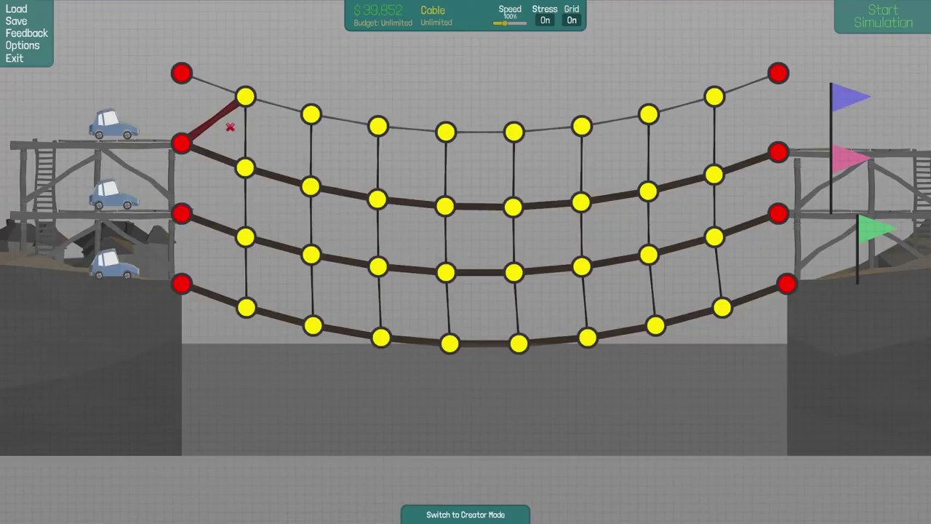
pyautogui.moveTo(230, 127); pyautogui.dragTo(279, 87)
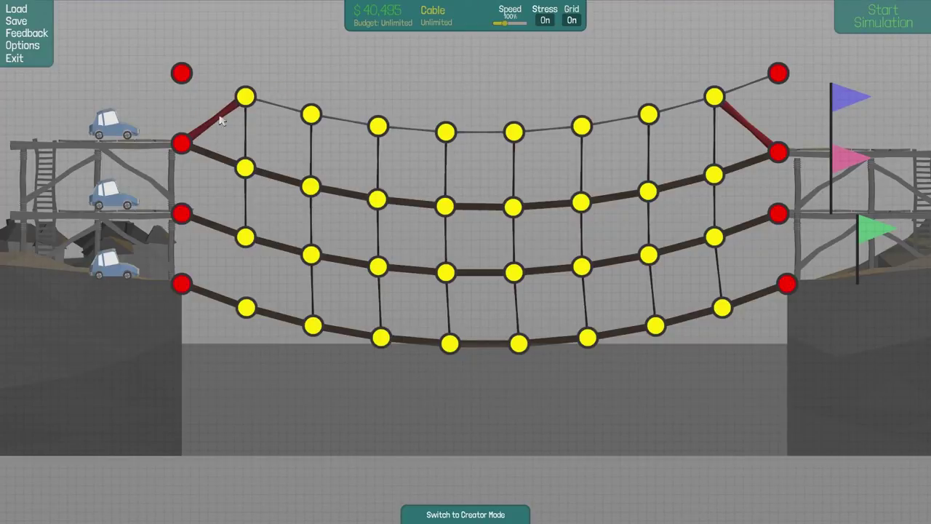
pyautogui.moveTo(238, 80); pyautogui.dragTo(188, 93)
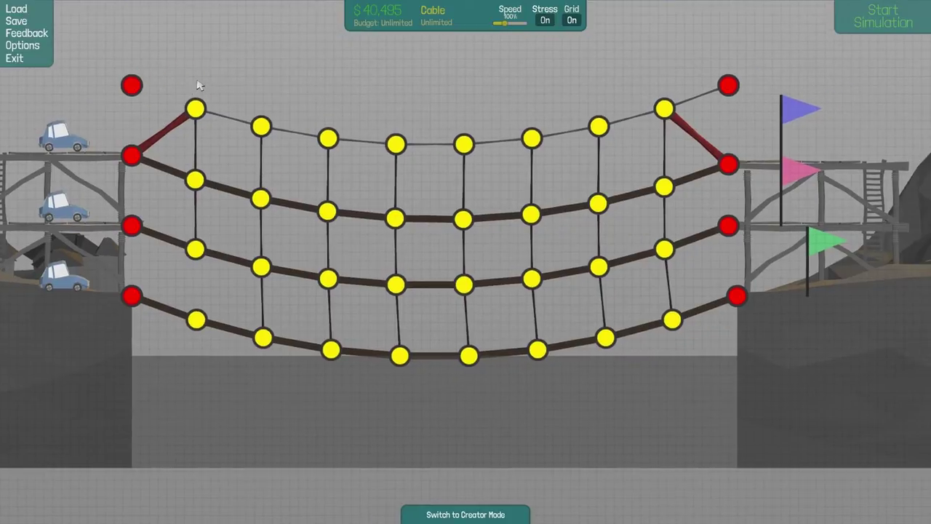
# - Run a cable to the top-left anchor, add a lower hanger, and retest to Level Complete
pyautogui.rightClick(196, 80)
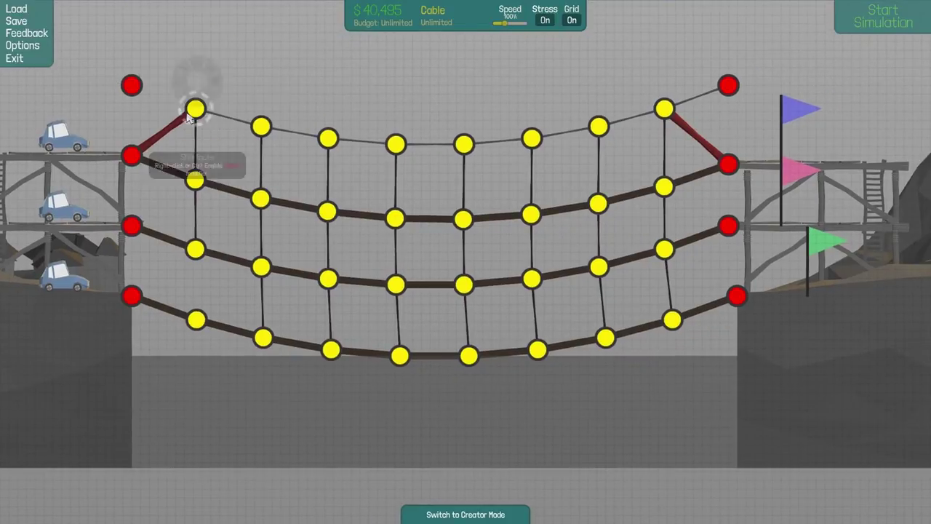
pyautogui.moveTo(131, 85); pyautogui.dragTo(209, 107)
pyautogui.click(196, 109)
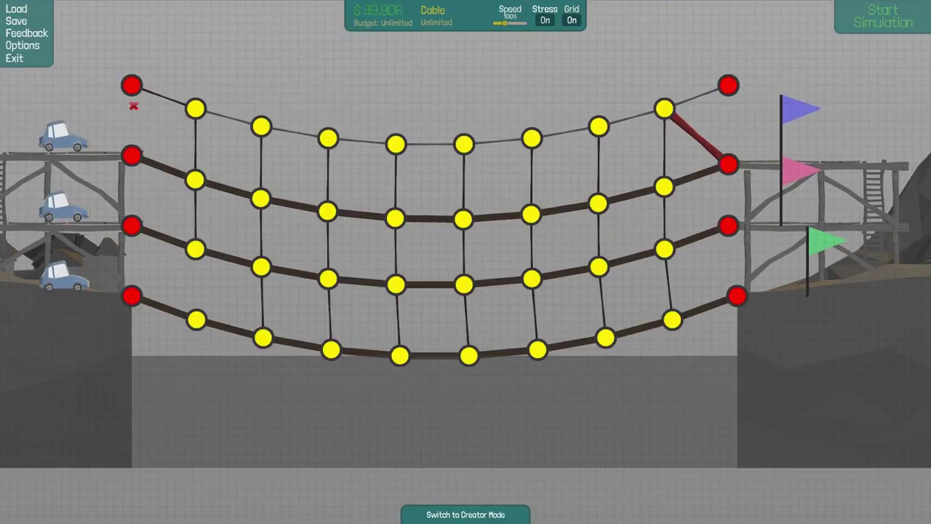
pyautogui.moveTo(197, 320); pyautogui.dragTo(197, 251)
pyautogui.click(883, 16)
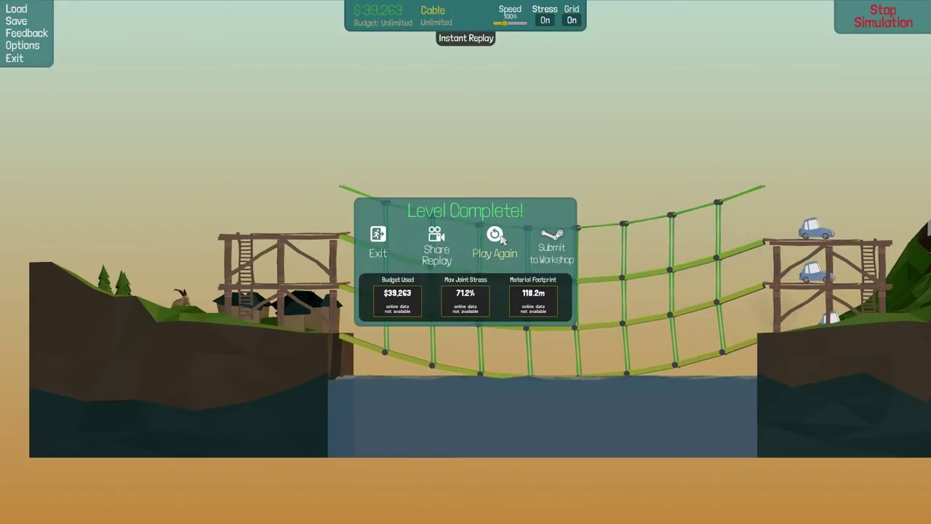
pyautogui.click(502, 238)
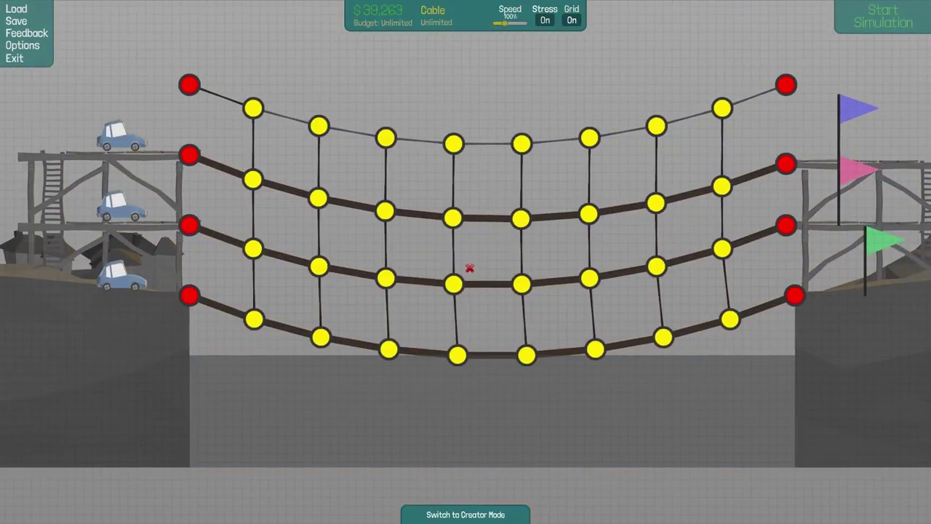
# - Delete three hangers between the middle and bottom decks and test the weakened bridge
pyautogui.moveTo(603, 239); pyautogui.dragTo(437, 251)
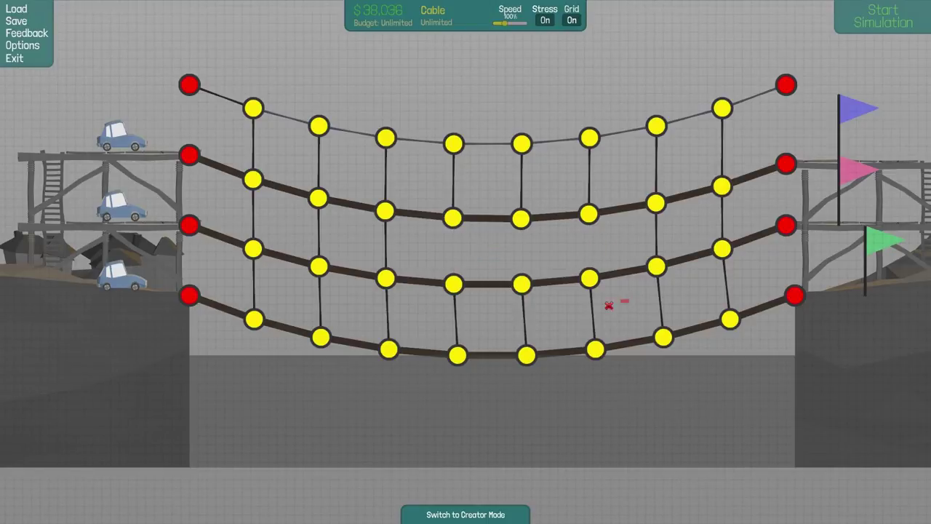
pyautogui.press('space')
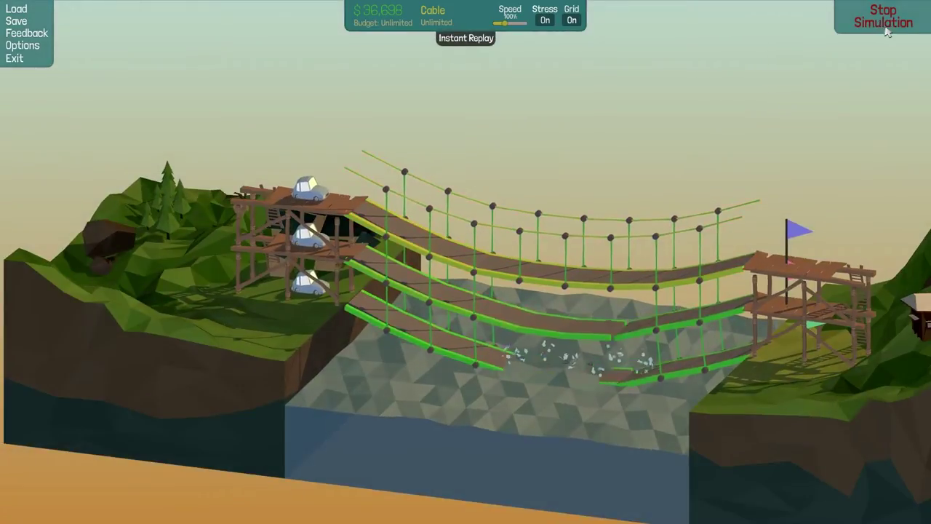
pyautogui.press('space')
pyautogui.rightClick(564, 348)
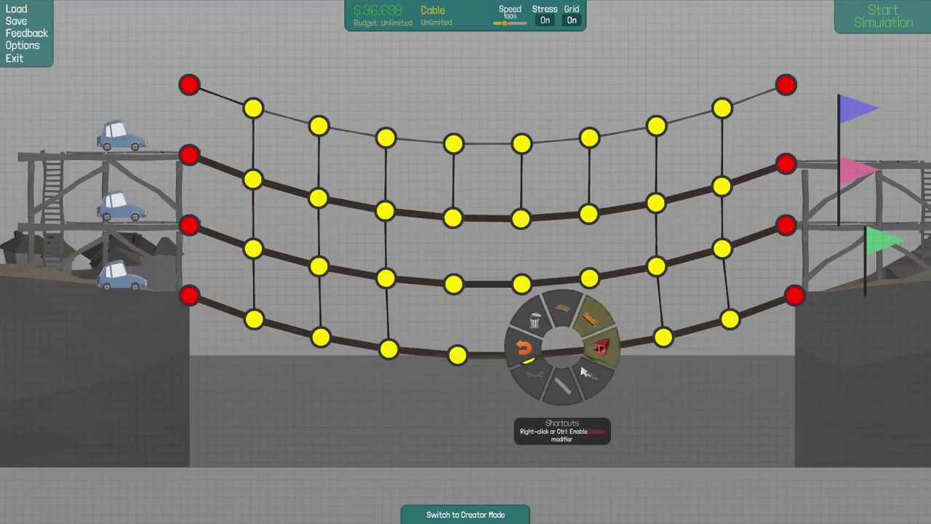
pyautogui.click(582, 375)
pyautogui.click(595, 349)
pyautogui.click(590, 212)
pyautogui.press('space')
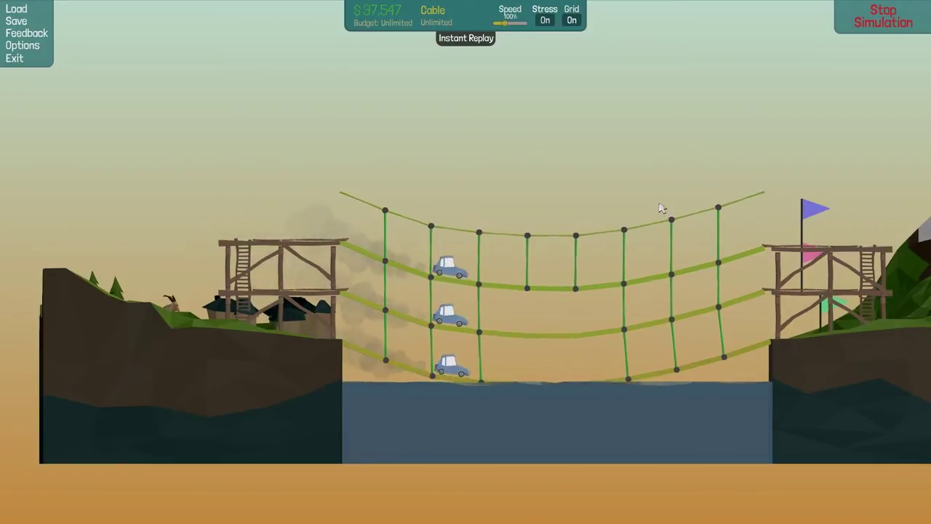
pyautogui.click(863, 10)
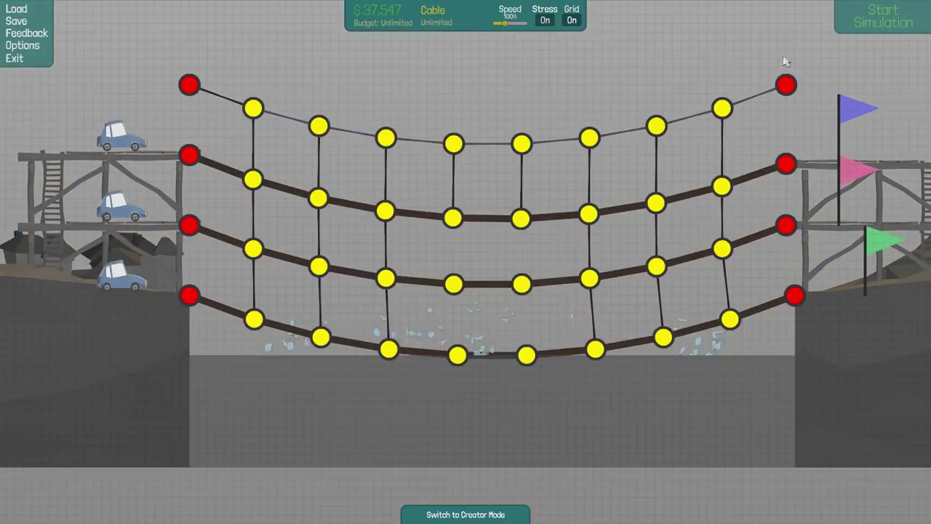
# - Add a centre cable, test in side view at 300% speed, and dismiss Level Complete
pyautogui.rightClick(512, 321)
pyautogui.click(510, 355)
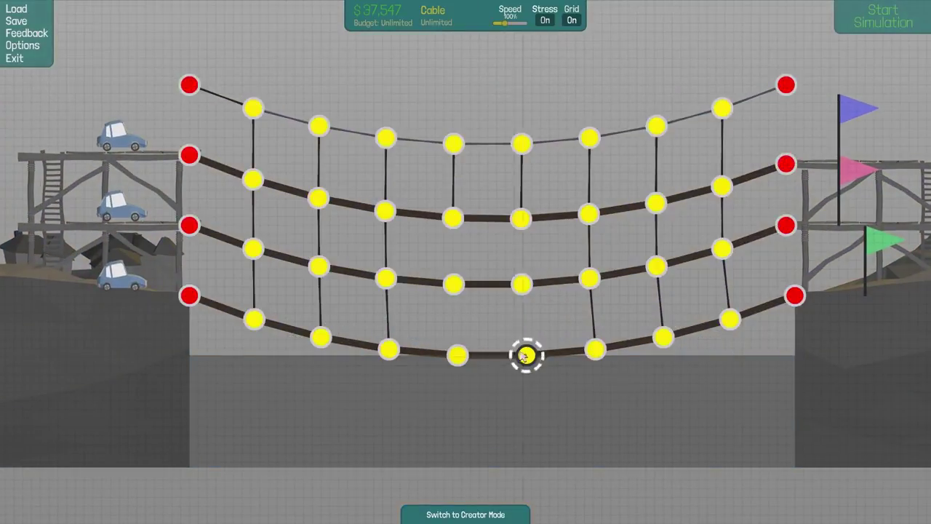
pyautogui.click(521, 218)
pyautogui.click(451, 283)
pyautogui.press('space')
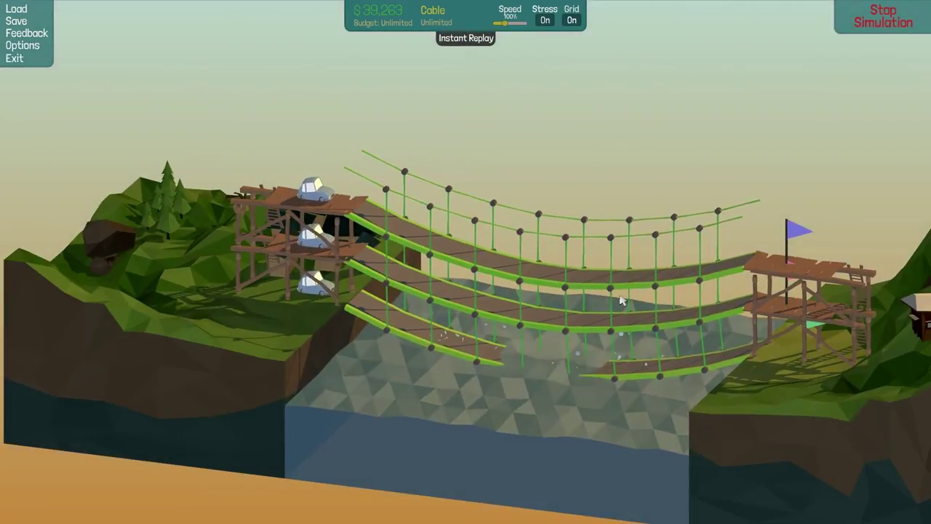
pyautogui.press('Tab')
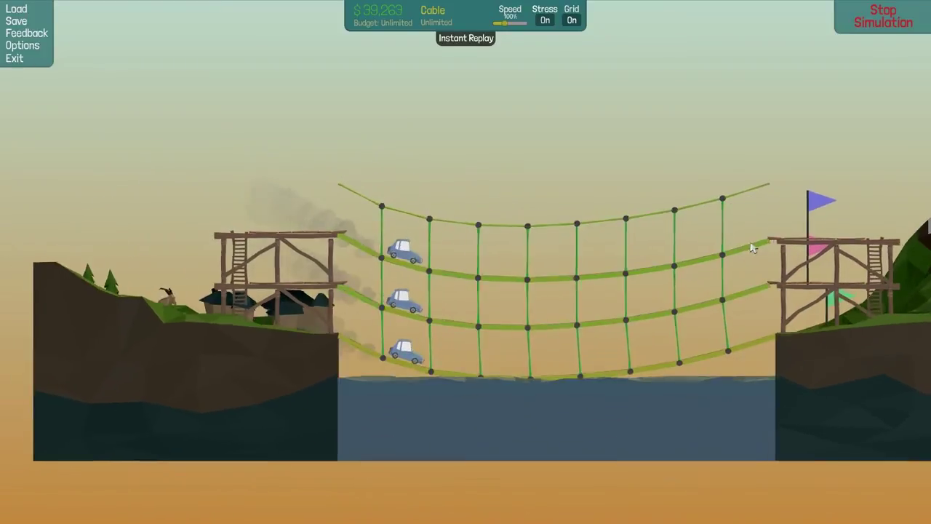
pyautogui.moveTo(512, 24); pyautogui.dragTo(525, 24)
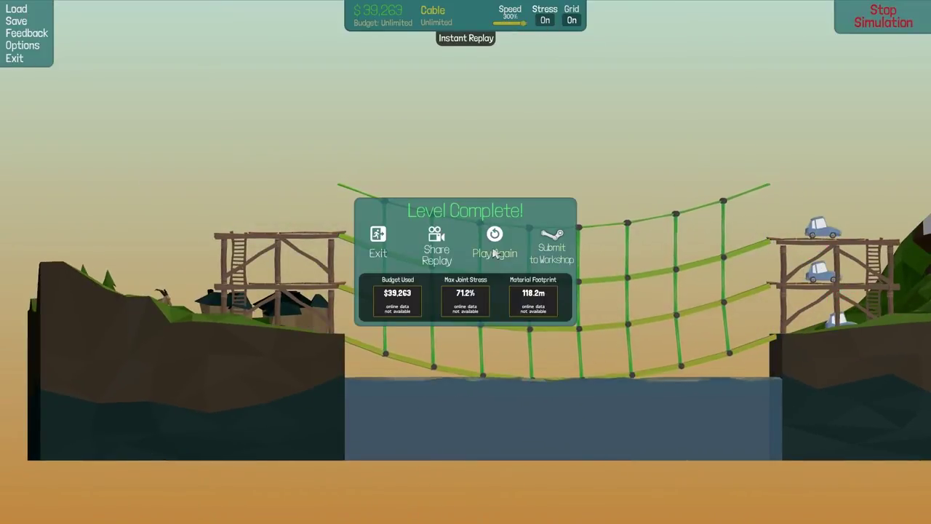
pyautogui.click(495, 244)
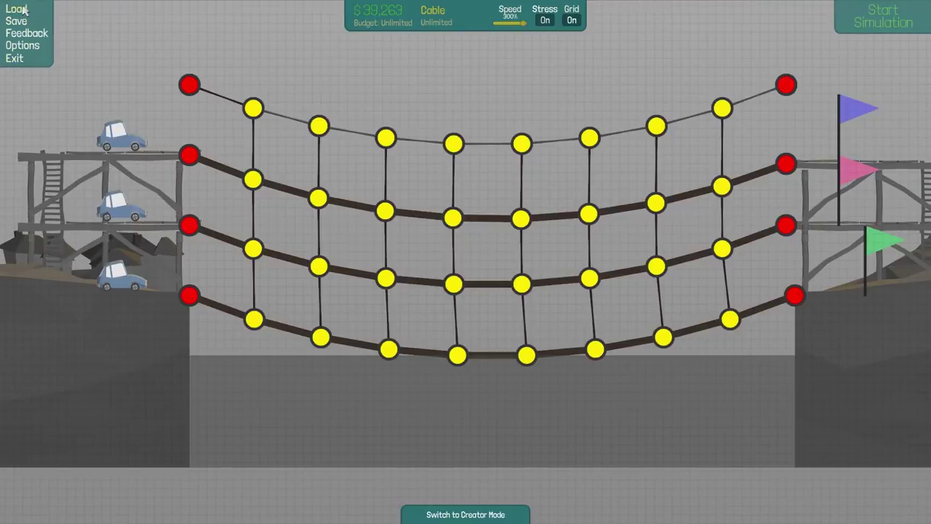
# - Start a new Sandbox level and place a wooden scaffold above the mountain house
pyautogui.click(14, 58)
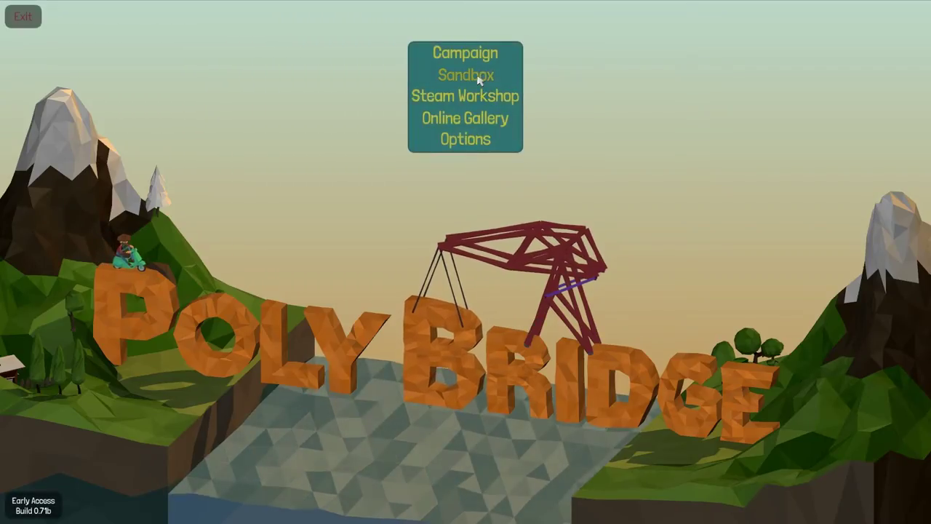
pyautogui.click(465, 75)
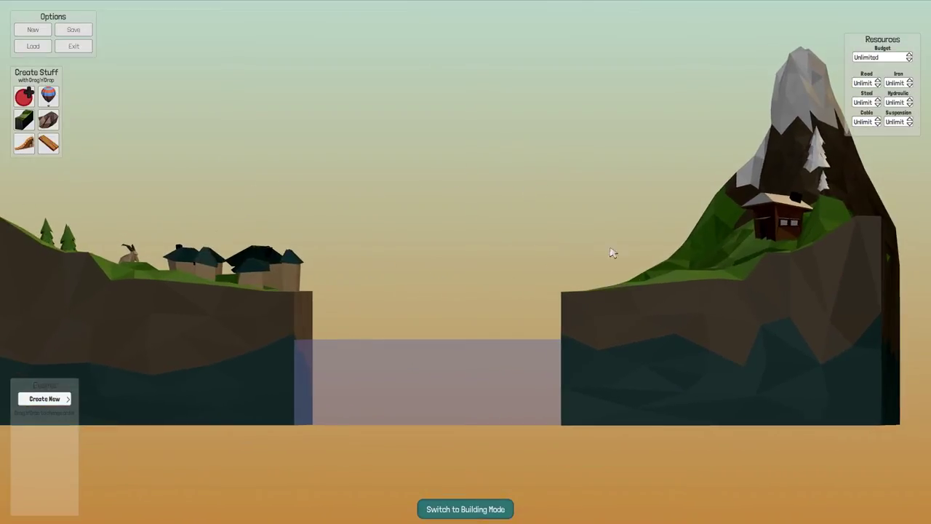
pyautogui.scroll(2, 655, 255)
pyautogui.moveTo(823, 308); pyautogui.dragTo(804, 296)
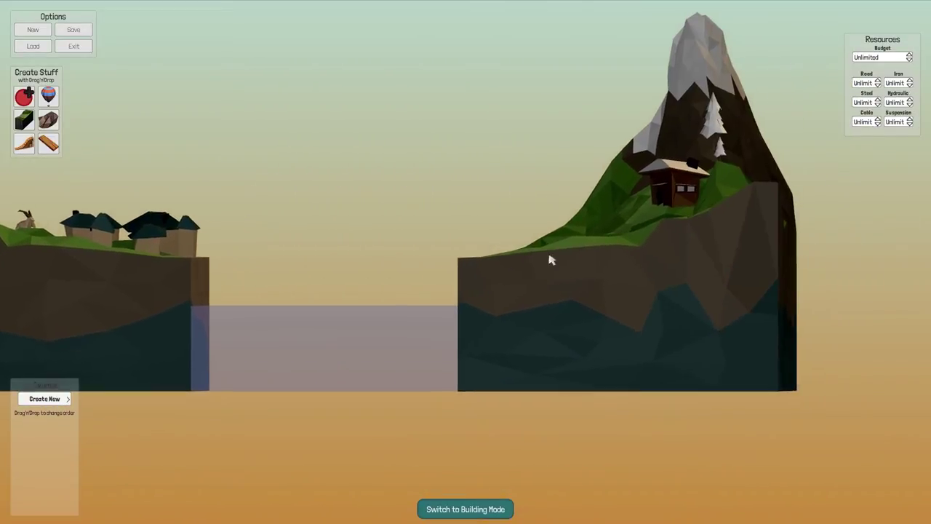
pyautogui.scroll(-3, 448, 262)
pyautogui.moveTo(447, 269); pyautogui.dragTo(211, 266)
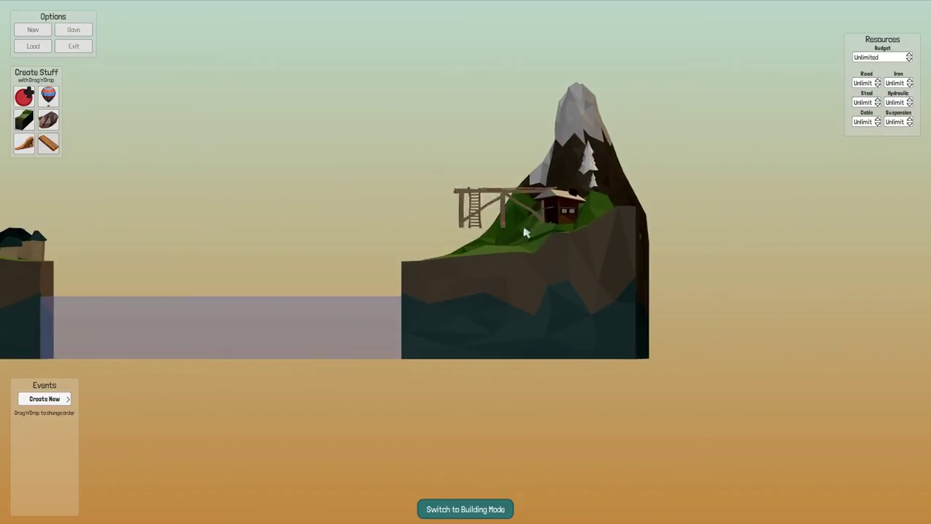
pyautogui.moveTo(557, 240); pyautogui.dragTo(591, 266)
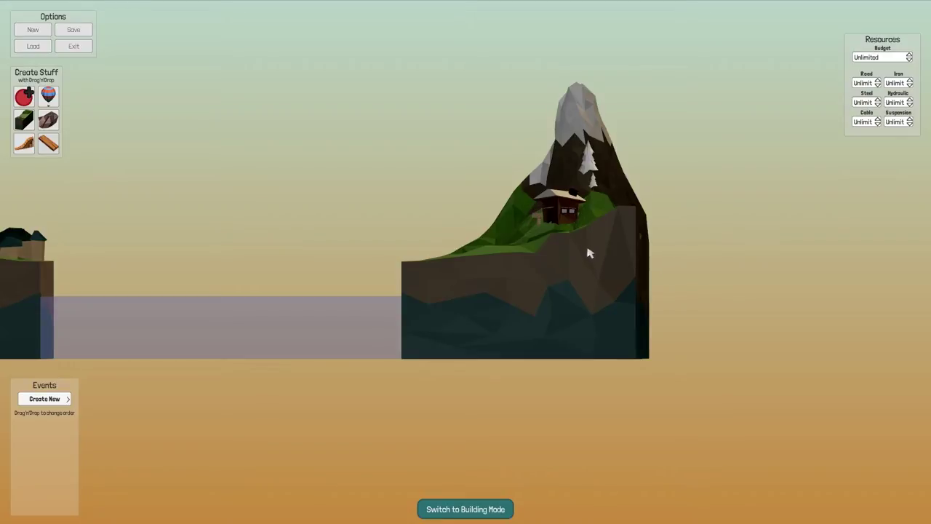
pyautogui.moveTo(40, 168); pyautogui.dragTo(81, 184)
pyautogui.moveTo(48, 143); pyautogui.dragTo(630, 258)
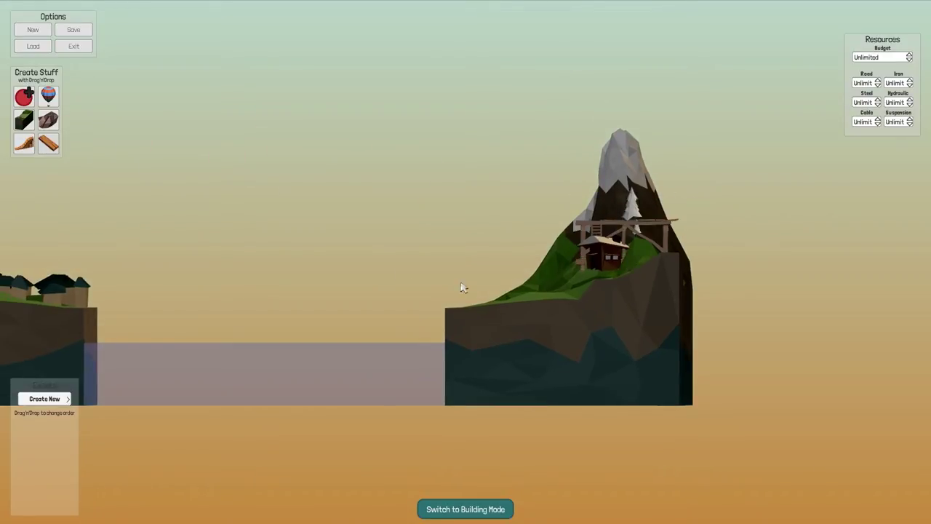
pyautogui.scroll(2, 484, 285)
pyautogui.scroll(2, 483, 284)
pyautogui.scroll(3, 225, 250)
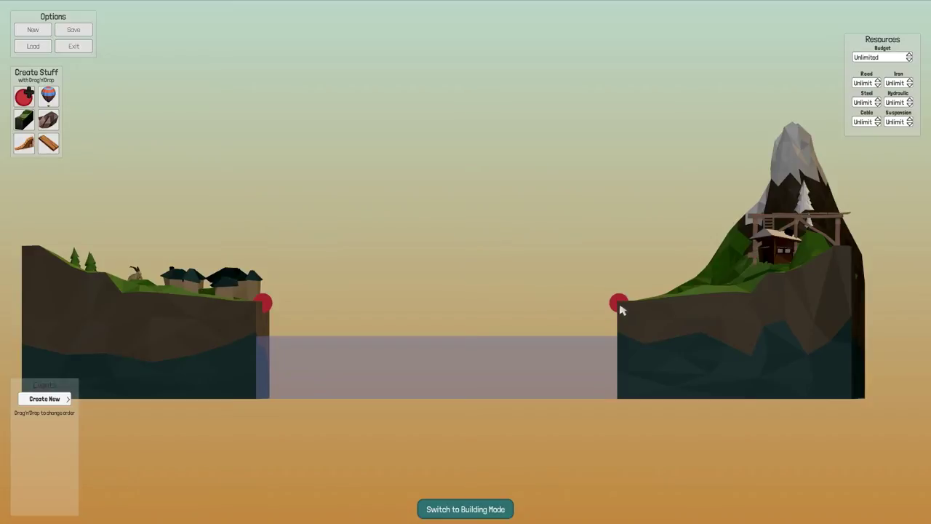
# - Place a wooden ramp on the left cliff, viewed from the flat side view
pyautogui.moveTo(488, 327); pyautogui.dragTo(636, 320)
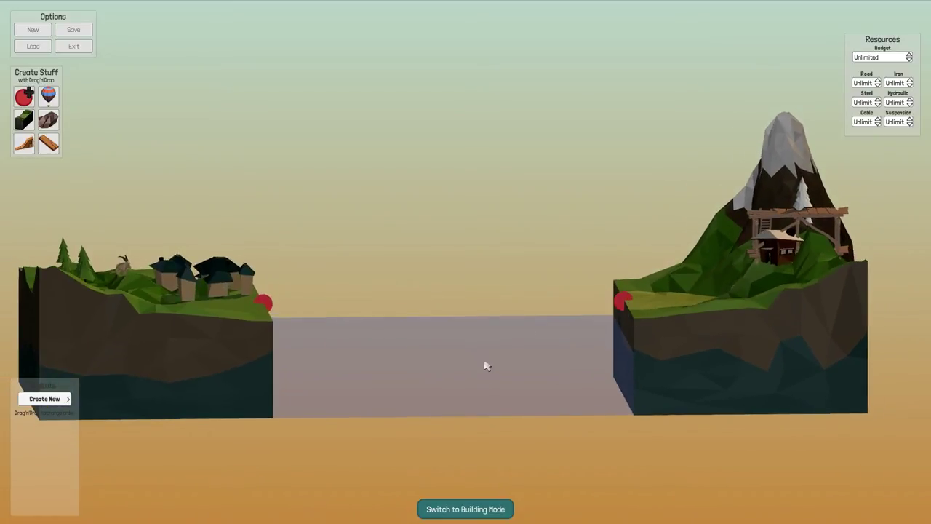
pyautogui.press('Escape')
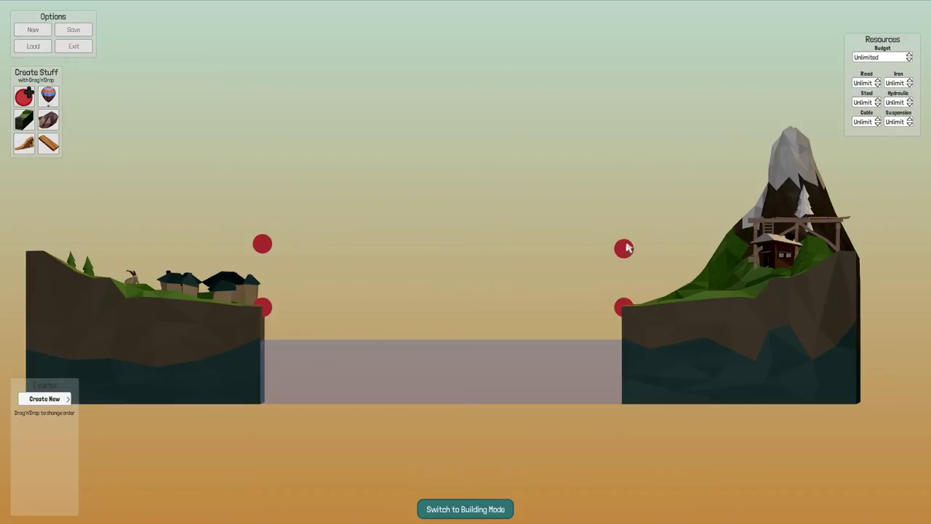
pyautogui.moveTo(473, 275); pyautogui.dragTo(539, 287)
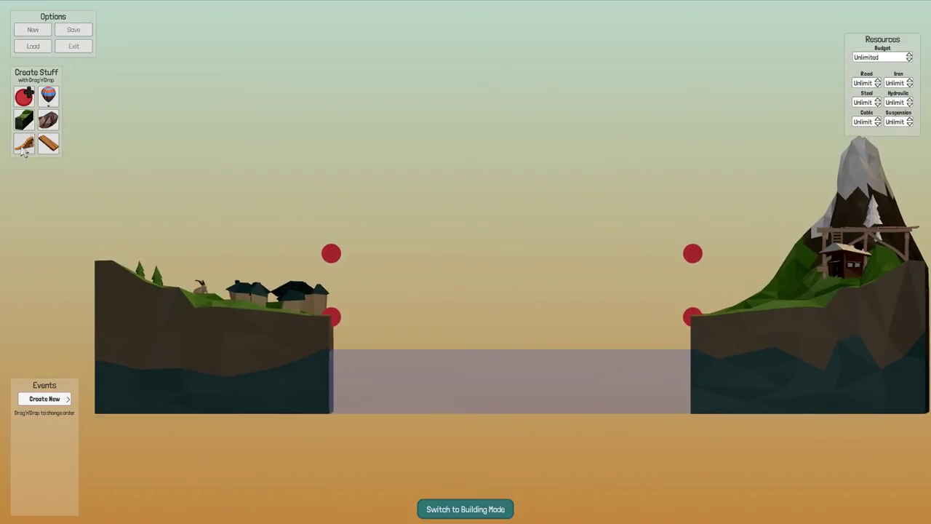
pyautogui.moveTo(24, 143); pyautogui.dragTo(188, 317)
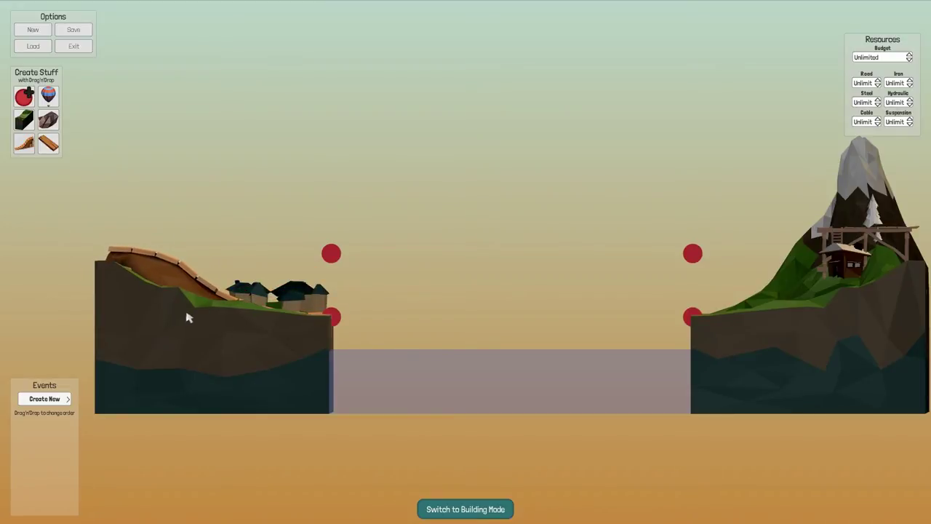
# - Add a Monster Truck vehicle event and position the truck atop the left ramp
pyautogui.click(61, 402)
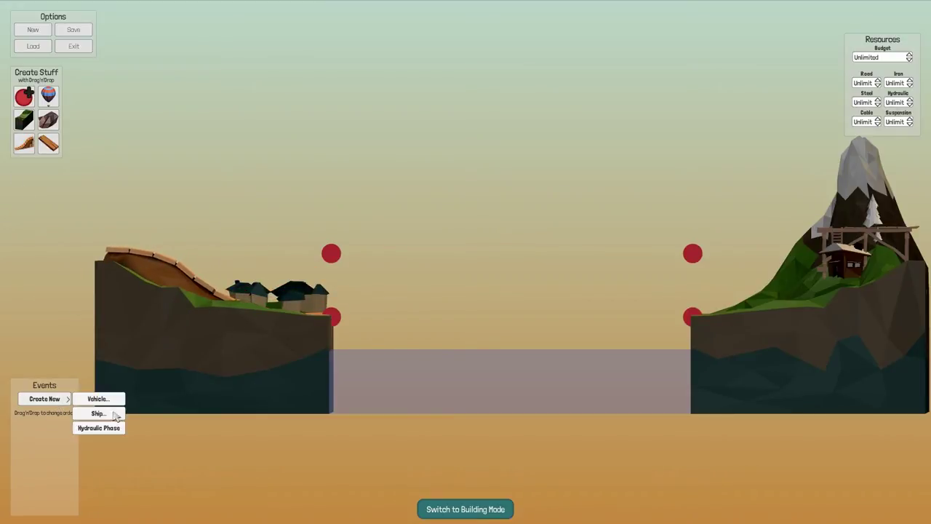
pyautogui.click(102, 400)
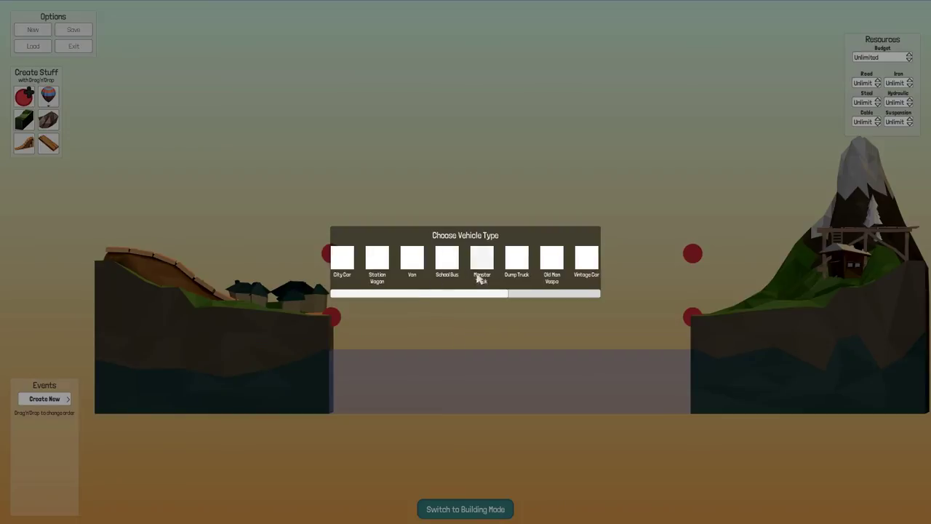
pyautogui.click(477, 267)
pyautogui.moveTo(273, 297); pyautogui.dragTo(140, 234)
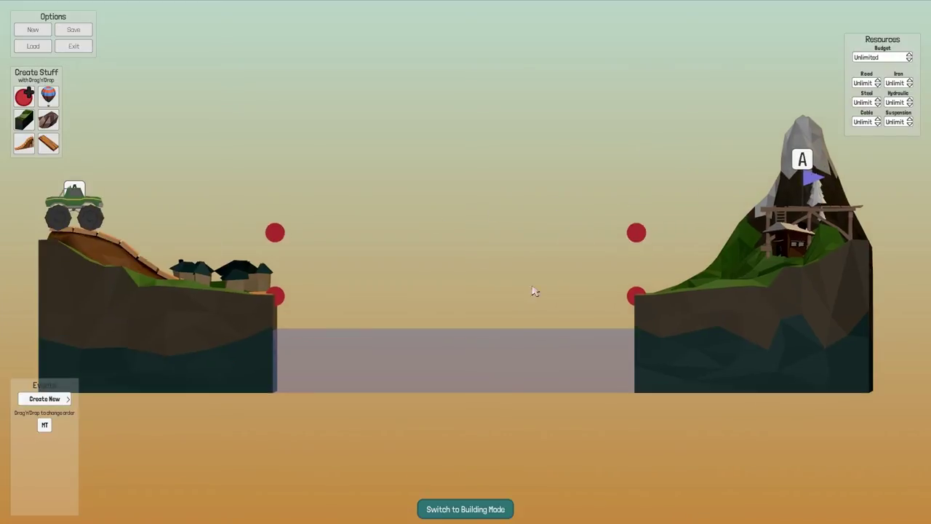
# - Enter Building Mode and stretch a suspension cable between the two lower anchors
pyautogui.click(491, 509)
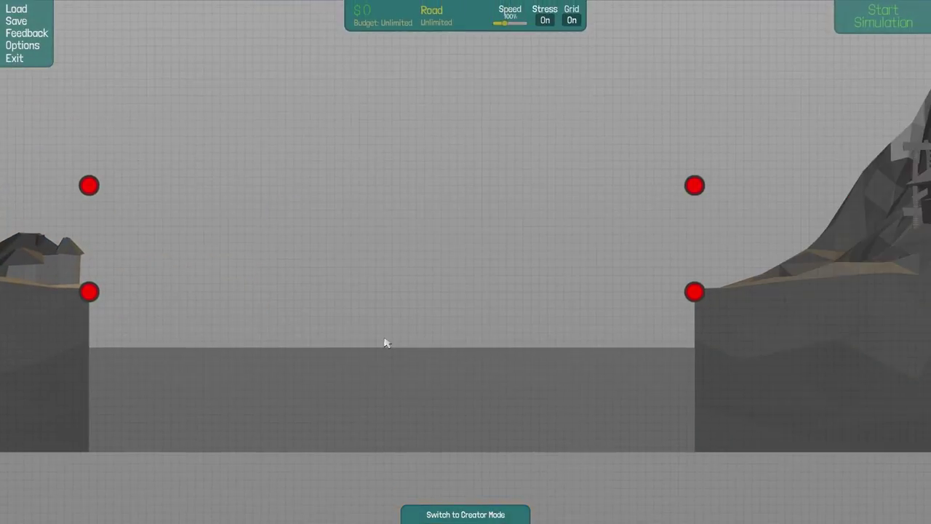
pyautogui.scroll(3, 408, 342)
pyautogui.rightClick(470, 331)
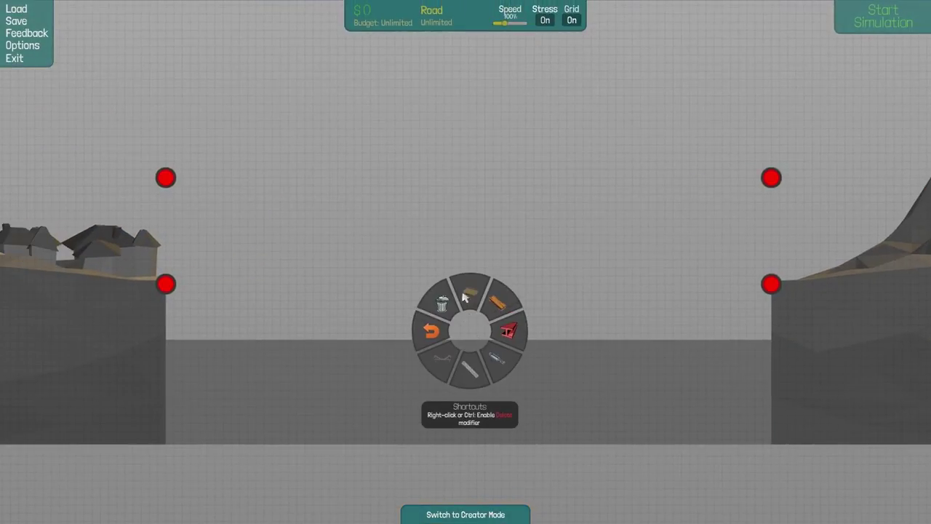
pyautogui.click(443, 357)
pyautogui.moveTo(167, 285); pyautogui.dragTo(748, 294)
pyautogui.click(771, 284)
pyautogui.rightClick(714, 251)
# - Switch to road material and hang a support below the first deck joint
pyautogui.rightClick(279, 251)
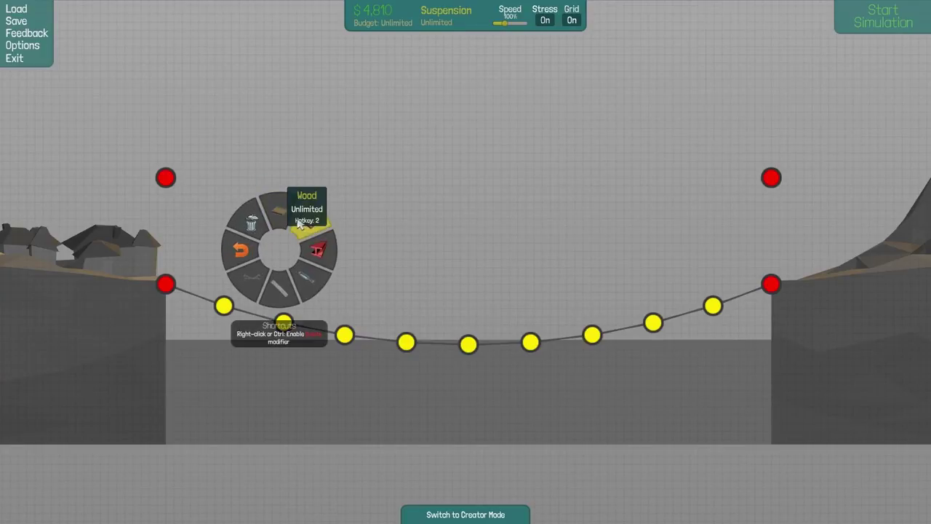
pyautogui.click(297, 222)
pyautogui.rightClick(295, 227)
pyautogui.click(311, 191)
pyautogui.click(223, 305)
pyautogui.click(215, 404)
pyautogui.rightClick(364, 414)
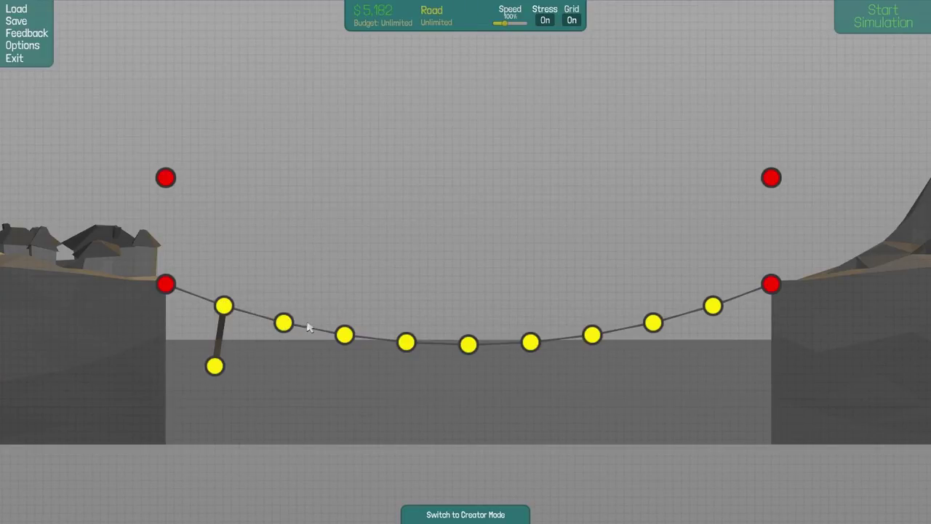
# - Hang temporary road supports below the remaining deck joints toward the right cliff
pyautogui.click(299, 422)
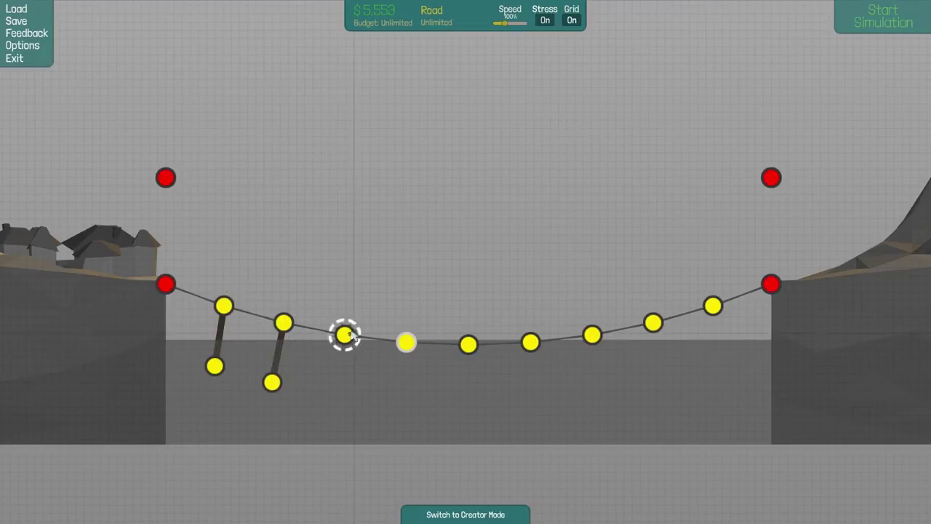
pyautogui.click(347, 415)
pyautogui.click(469, 408)
pyautogui.click(536, 377)
pyautogui.click(593, 336)
pyautogui.click(607, 391)
pyautogui.click(653, 323)
pyautogui.click(666, 382)
pyautogui.click(715, 306)
pyautogui.click(722, 366)
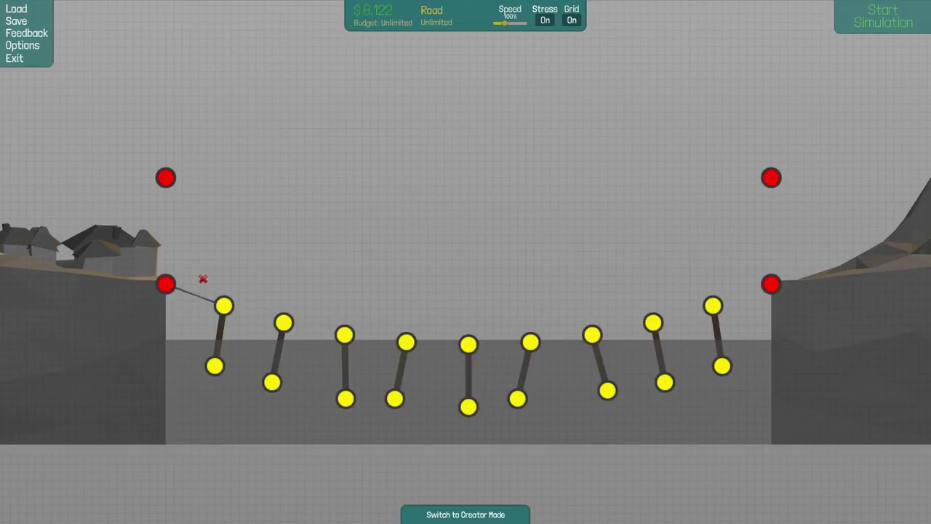
# - Lay road through every deck joint from left to right anchor, then box-select the supports
pyautogui.click(165, 284)
pyautogui.click(224, 306)
pyautogui.click(284, 322)
pyautogui.click(344, 335)
pyautogui.click(406, 342)
pyautogui.click(468, 343)
pyautogui.click(530, 342)
pyautogui.click(592, 335)
pyautogui.click(654, 322)
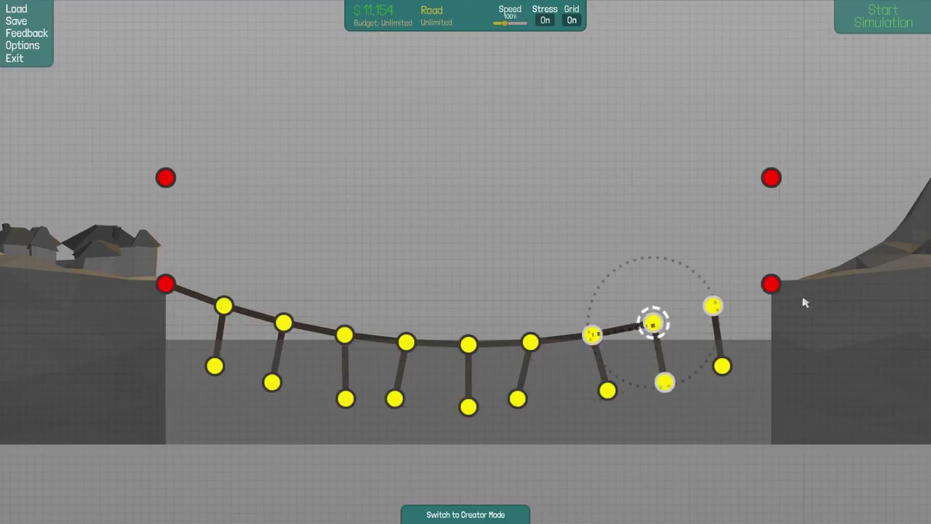
pyautogui.click(713, 306)
pyautogui.click(772, 284)
pyautogui.moveTo(764, 328)
pyautogui.mouseDown()
pyautogui.moveTo(711, 404)
pyautogui.moveTo(225, 451)
pyautogui.mouseUp()
# - Delete the temporary supports and string a suspension cable between the upper anchors
pyautogui.press('Delete')
pyautogui.rightClick(317, 382)
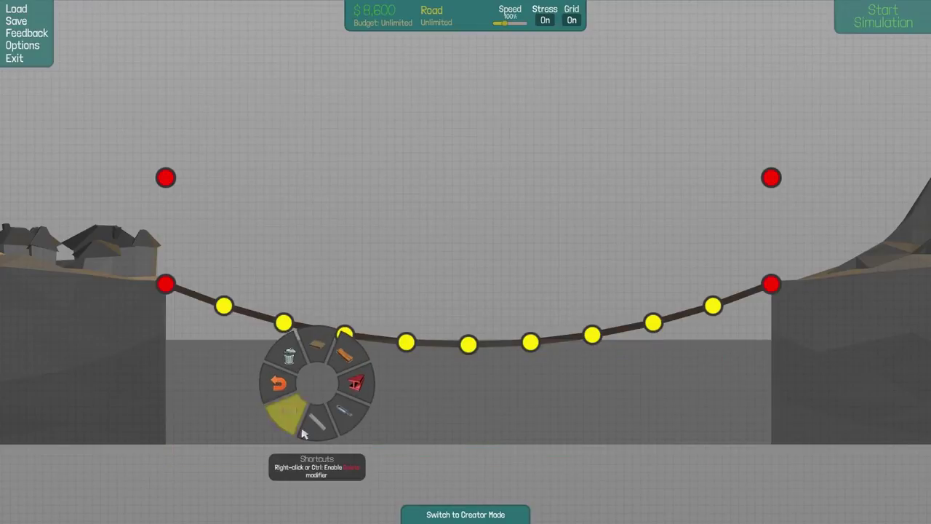
pyautogui.click(291, 414)
pyautogui.moveTo(489, 211); pyautogui.dragTo(496, 217)
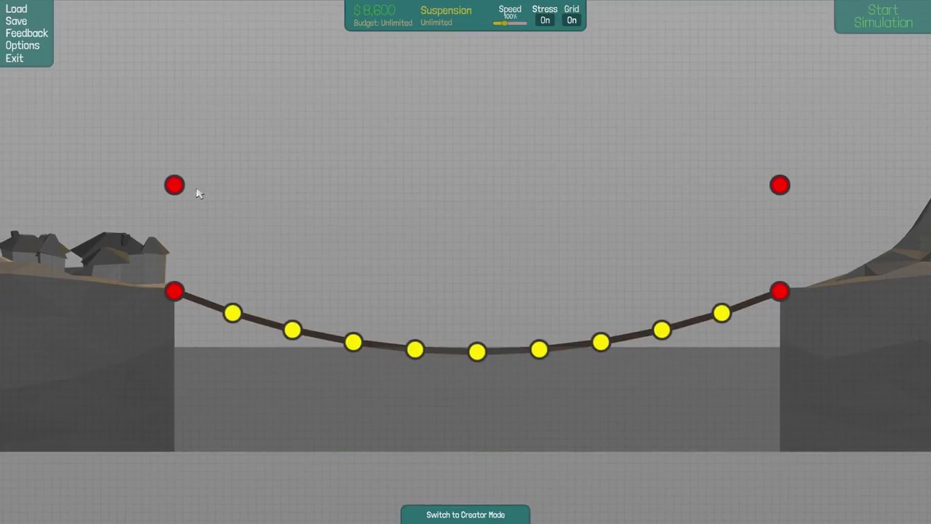
pyautogui.click(175, 185)
pyautogui.click(779, 186)
# - Hang four vertical cables from the upper cable to the left-half deck joints
pyautogui.rightClick(562, 146)
pyautogui.click(566, 185)
pyautogui.click(225, 206)
pyautogui.click(225, 314)
pyautogui.click(287, 223)
pyautogui.click(287, 332)
pyautogui.click(349, 235)
pyautogui.click(349, 343)
pyautogui.click(412, 242)
pyautogui.click(412, 352)
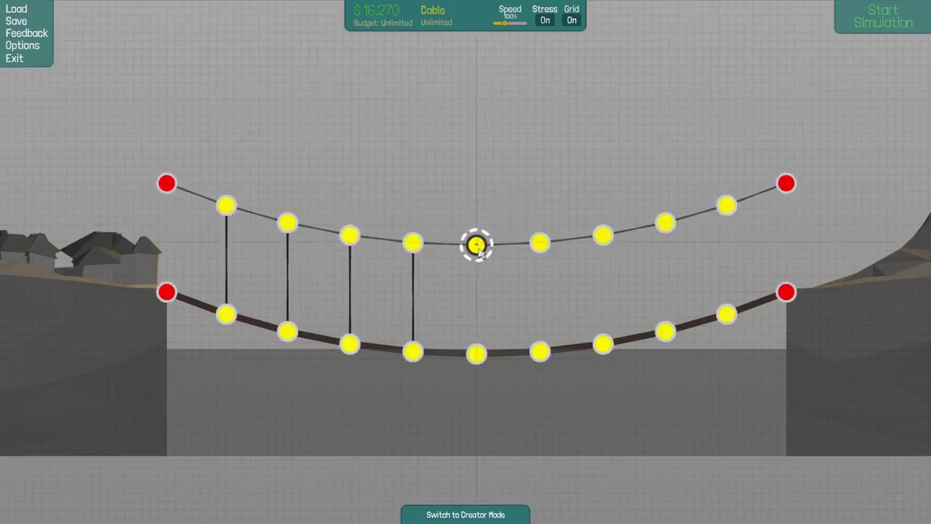
# - Hang the remaining vertical cables between the upper cable and the right-half deck
pyautogui.click(476, 354)
pyautogui.click(540, 243)
pyautogui.click(540, 352)
pyautogui.click(604, 344)
pyautogui.click(604, 235)
pyautogui.click(667, 223)
pyautogui.click(666, 333)
pyautogui.click(728, 314)
pyautogui.click(728, 206)
# - Test the bridge at 20% speed, watch it break, and stop the simulation
pyautogui.click(897, 5)
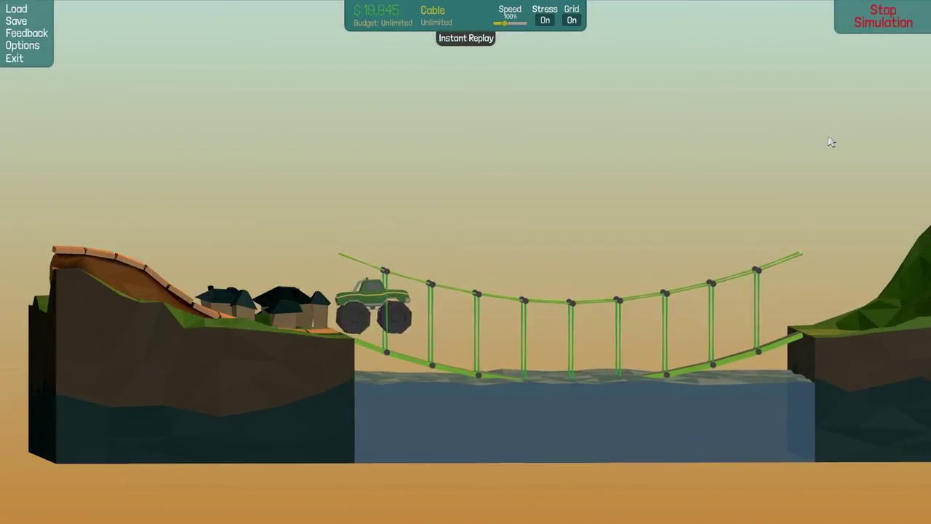
pyautogui.click(902, 15)
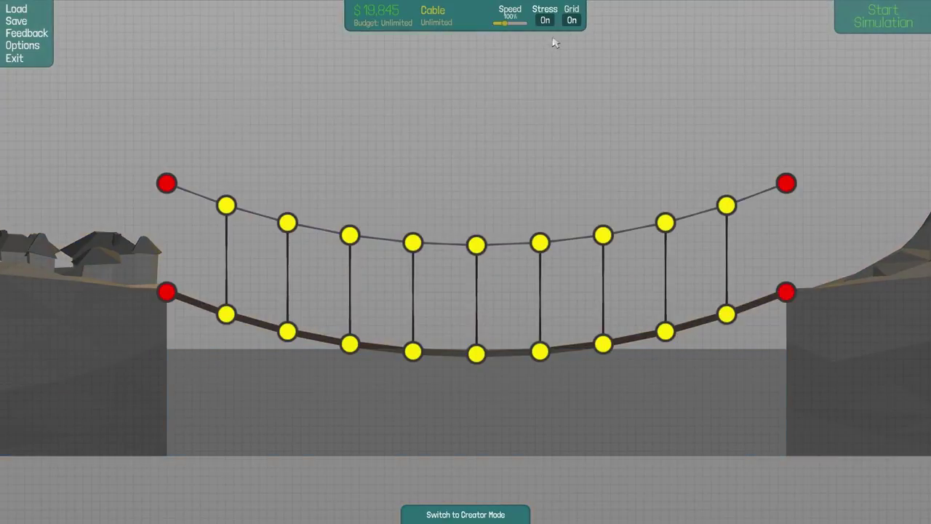
pyautogui.click(881, 18)
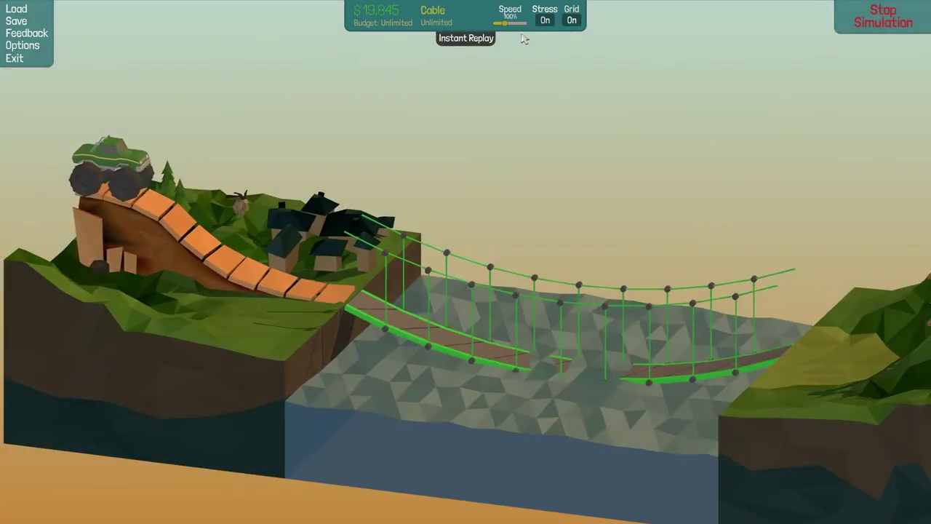
pyautogui.moveTo(509, 24); pyautogui.dragTo(497, 24)
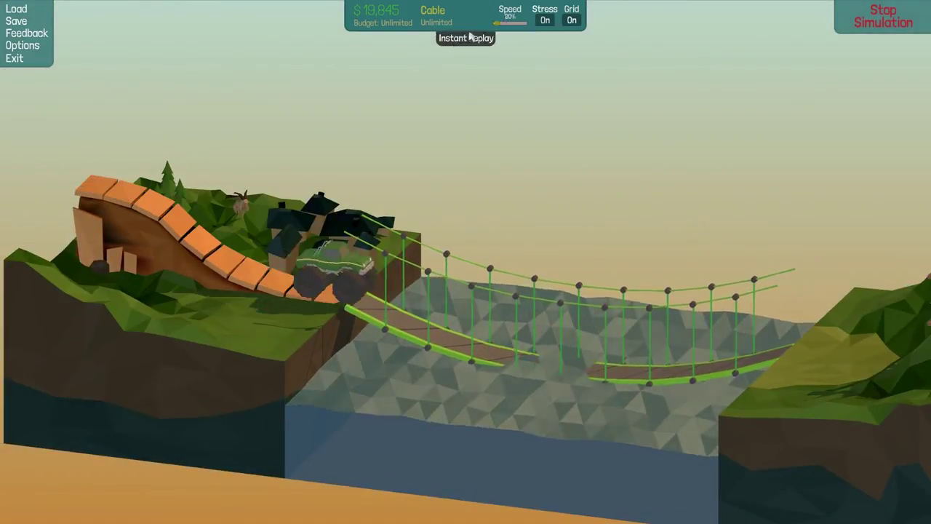
pyautogui.moveTo(611, 233); pyautogui.dragTo(723, 407)
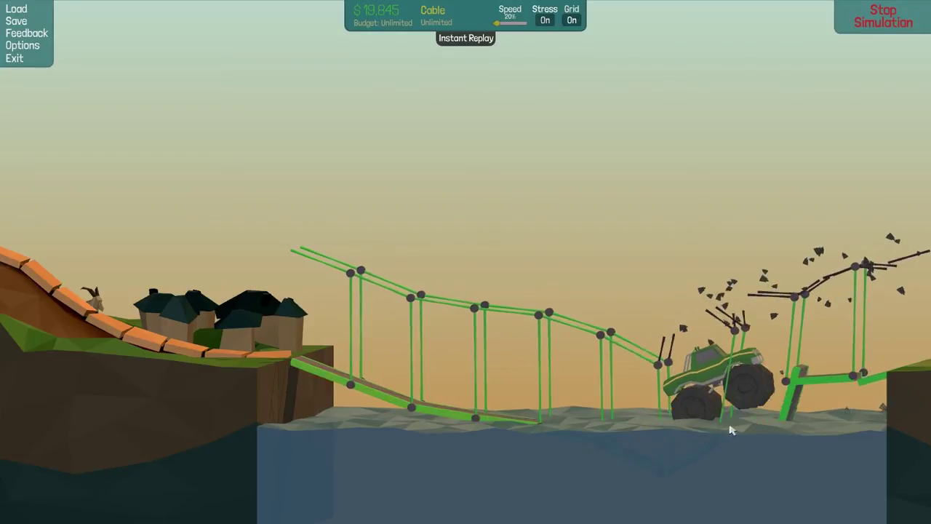
pyautogui.press('space')
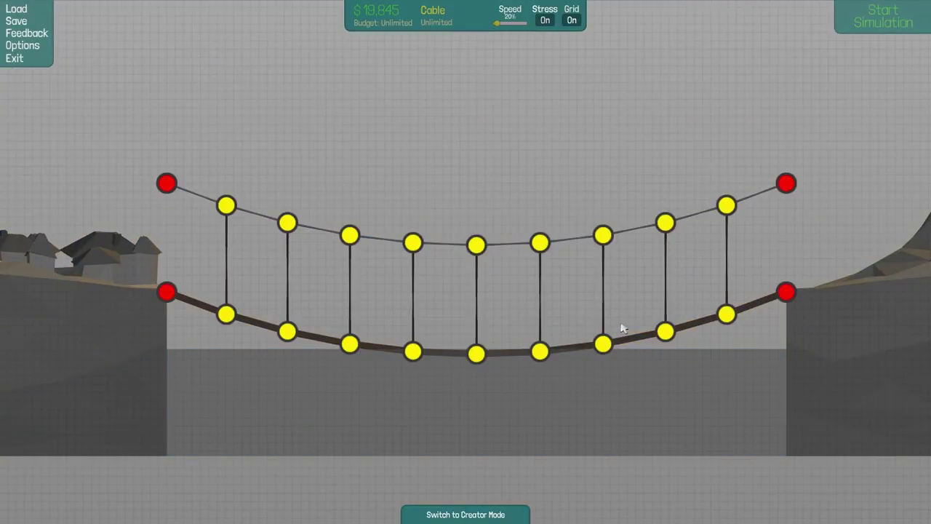
# - Switch to steel and remove two hanging cables over the right deck
pyautogui.rightClick(602, 373)
pyautogui.click(633, 341)
pyautogui.rightClick(549, 327)
pyautogui.click(509, 327)
# - Build a small steel truss brace with diagonals on the right deck joints
pyautogui.click(540, 353)
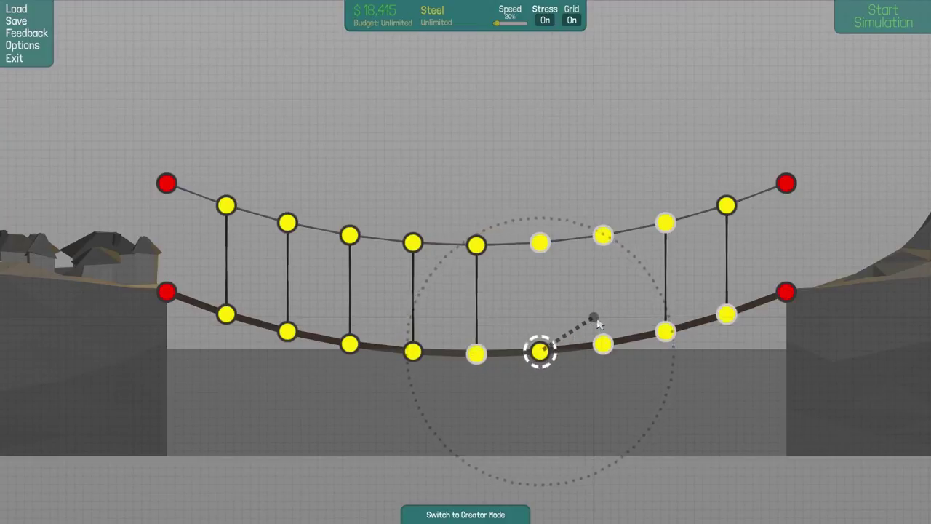
pyautogui.click(666, 331)
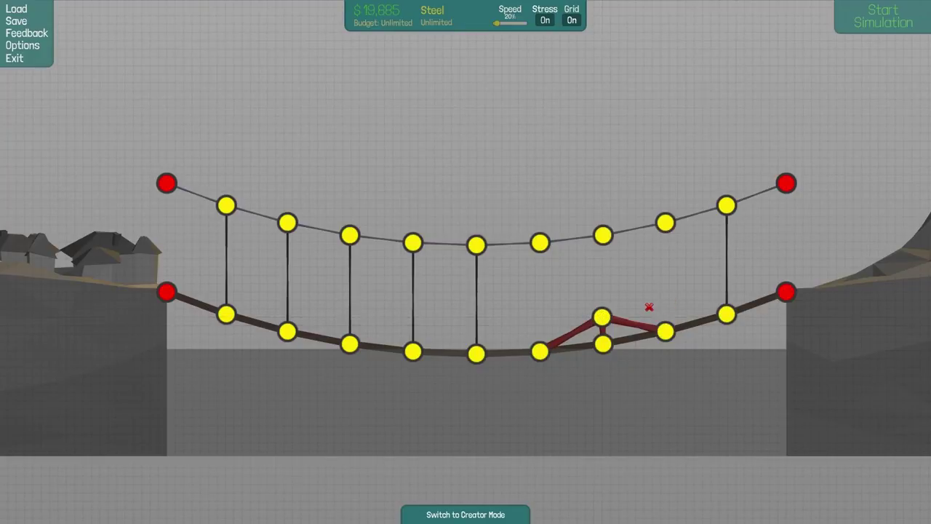
pyautogui.click(603, 318)
pyautogui.click(665, 331)
pyautogui.click(727, 315)
pyautogui.moveTo(670, 299)
pyautogui.mouseDown()
pyautogui.moveTo(655, 299)
pyautogui.moveTo(661, 309)
pyautogui.mouseUp()
pyautogui.click(653, 311)
pyautogui.click(603, 347)
# - Rehang three cables to the deck and brace, then run a sped-up test
pyautogui.rightClick(639, 284)
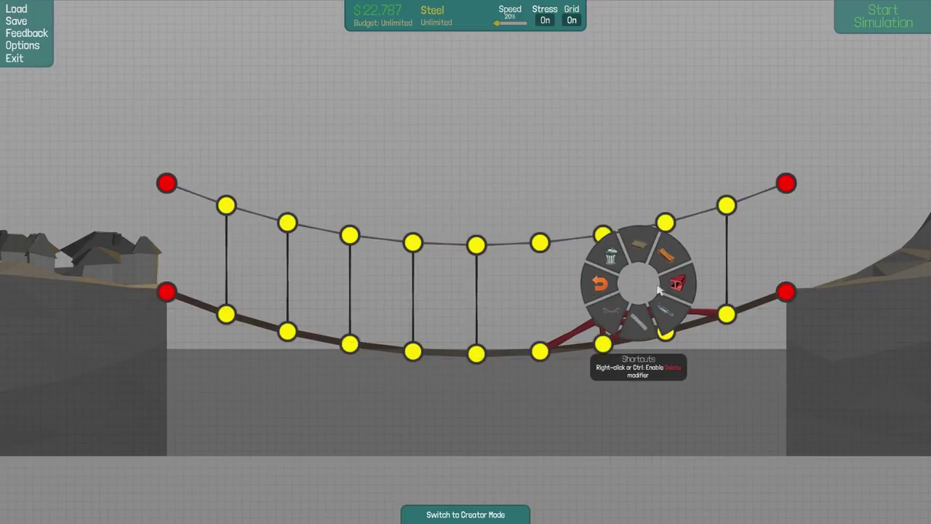
pyautogui.click(628, 320)
pyautogui.click(539, 243)
pyautogui.click(538, 352)
pyautogui.click(602, 234)
pyautogui.click(602, 317)
pyautogui.click(665, 222)
pyautogui.click(661, 309)
pyautogui.click(882, 22)
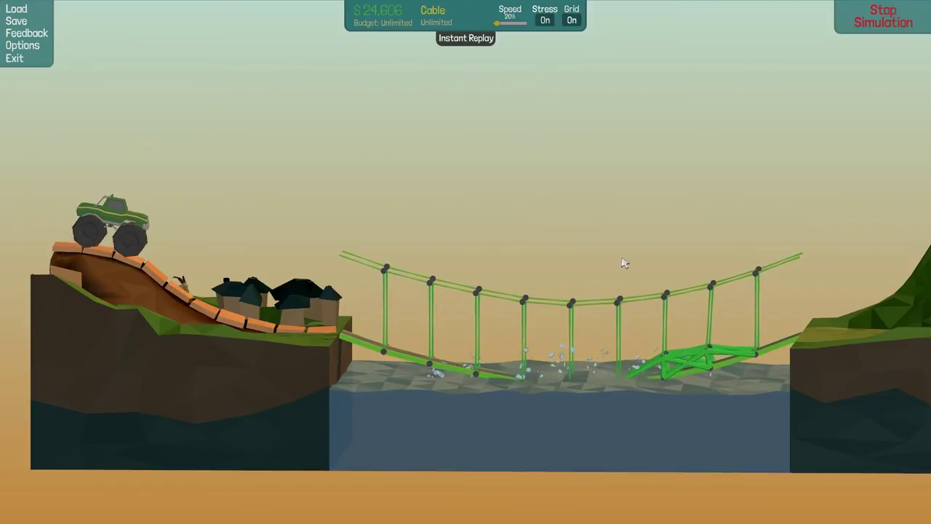
pyautogui.moveTo(497, 23); pyautogui.dragTo(513, 23)
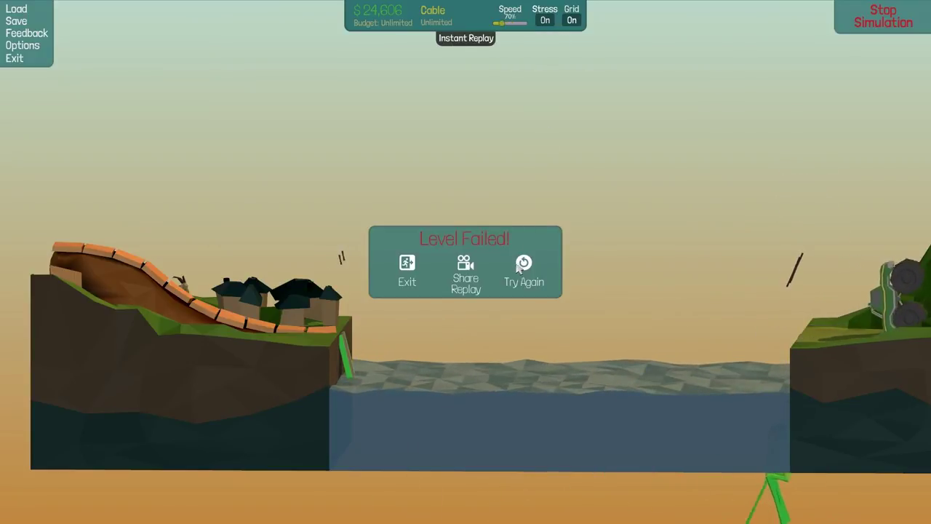
# - Dismiss Level Failed, erase all hanging cables and the brace, and select steel
pyautogui.click(524, 270)
pyautogui.moveTo(751, 266); pyautogui.dragTo(183, 275)
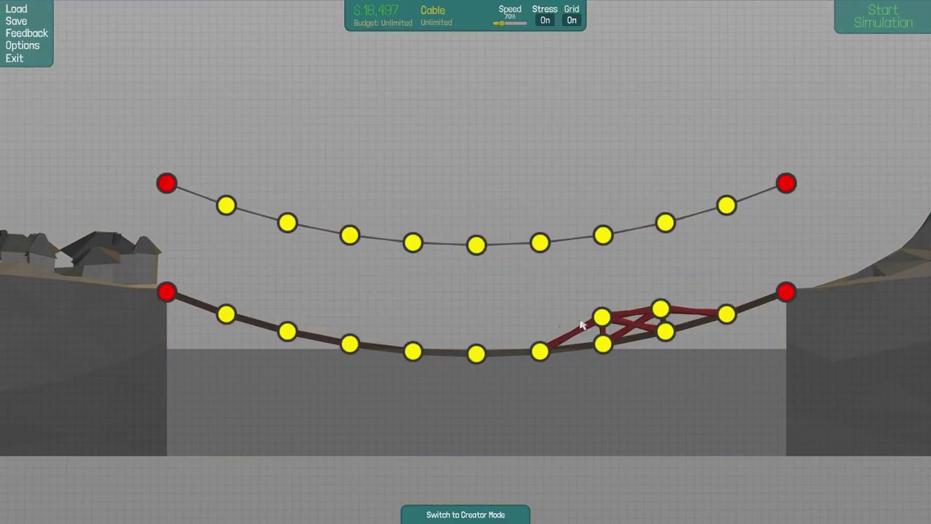
pyautogui.moveTo(660, 310); pyautogui.dragTo(604, 318)
pyautogui.rightClick(517, 296)
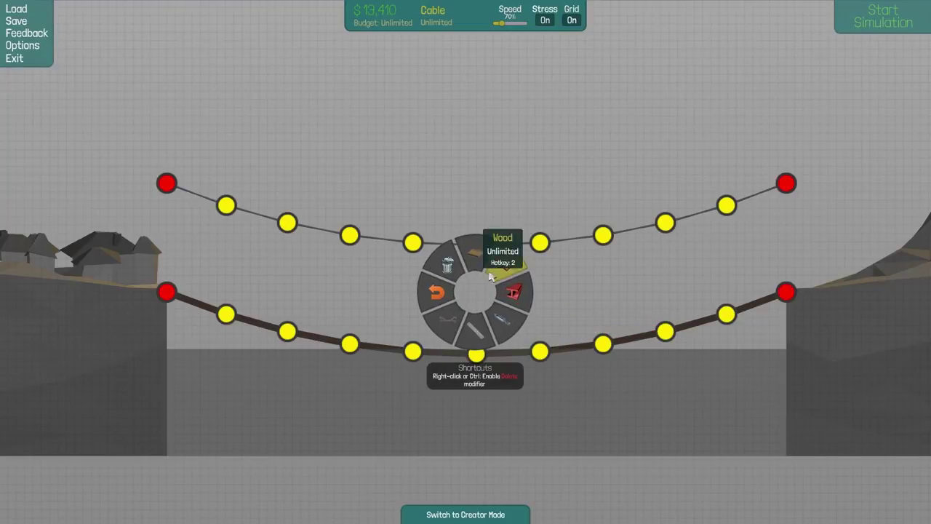
pyautogui.click(510, 270)
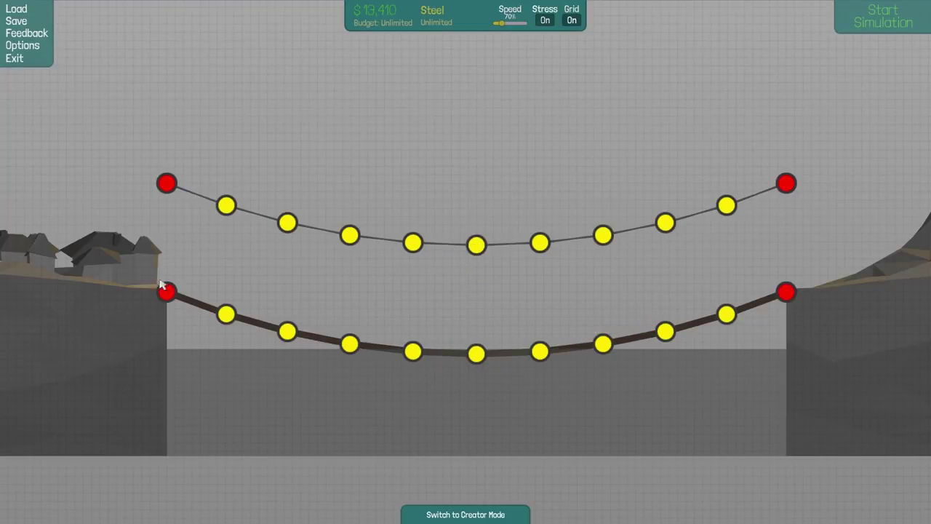
# - Draw a steel zig-zag truss from the left anchor to the deck centre
pyautogui.click(200, 282)
pyautogui.click(225, 313)
pyautogui.click(268, 298)
pyautogui.click(289, 332)
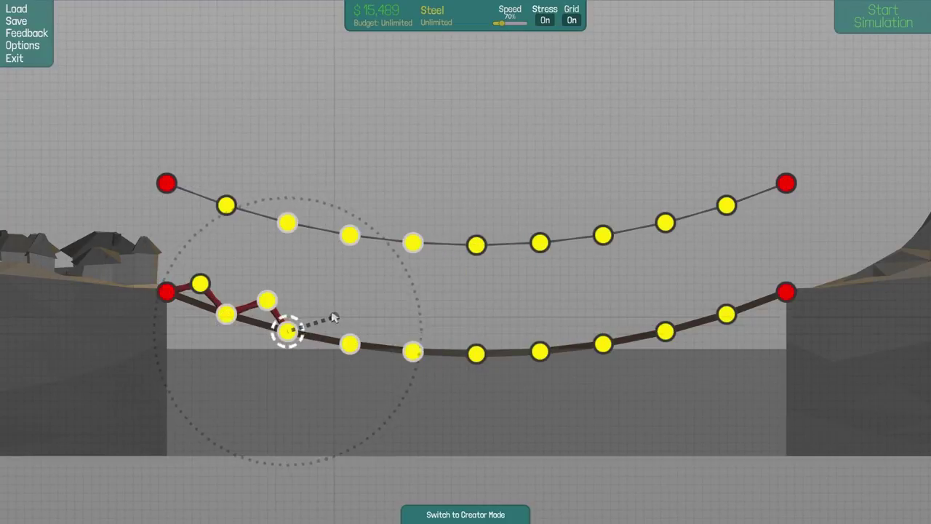
pyautogui.click(325, 318)
pyautogui.click(351, 343)
pyautogui.click(384, 324)
pyautogui.click(413, 352)
pyautogui.click(444, 333)
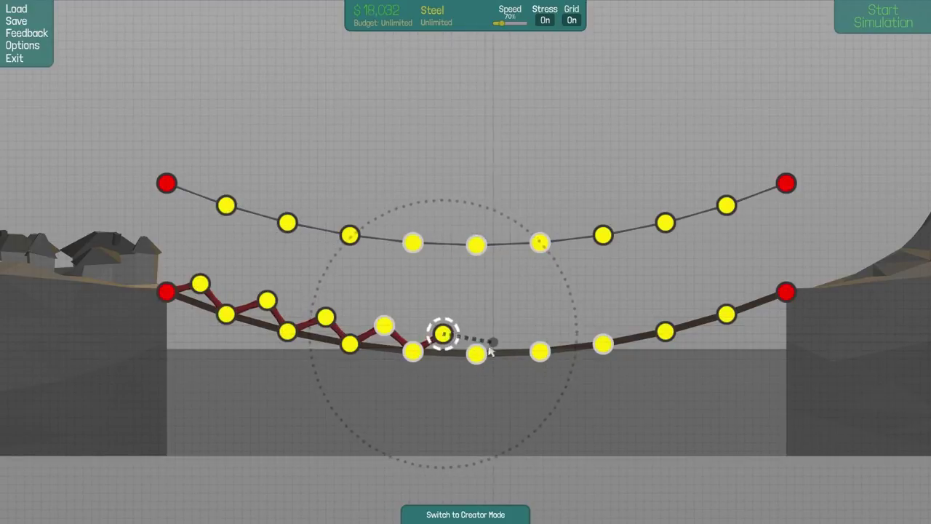
# - Continue the steel zig-zag truss from the centre to the right anchor
pyautogui.click(476, 353)
pyautogui.click(509, 333)
pyautogui.click(541, 351)
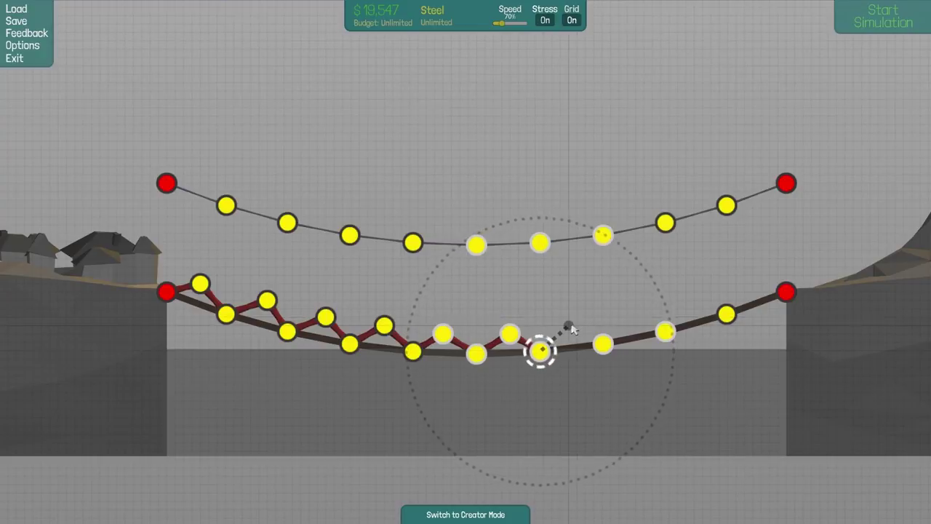
pyautogui.click(569, 325)
pyautogui.click(604, 344)
pyautogui.click(628, 310)
pyautogui.click(666, 331)
pyautogui.click(686, 300)
pyautogui.click(727, 313)
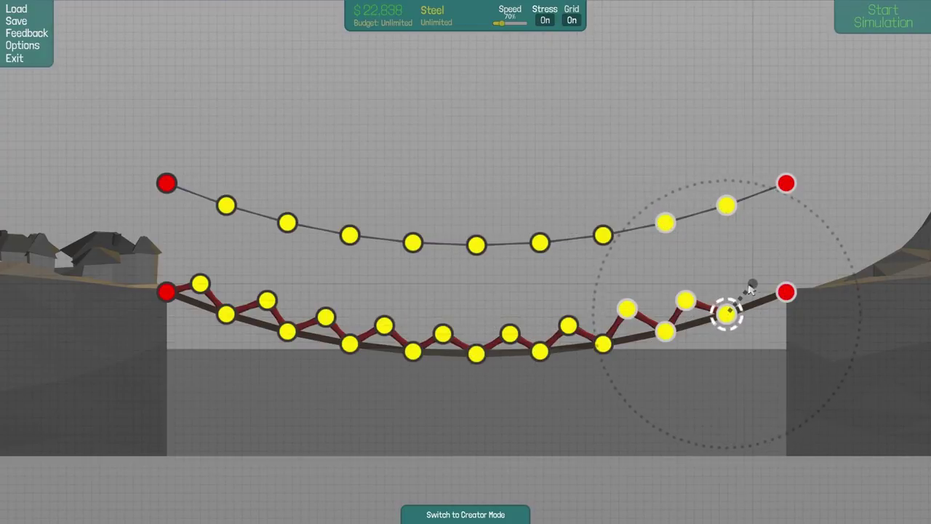
pyautogui.click(743, 282)
pyautogui.click(787, 293)
pyautogui.click(744, 282)
# - Link the truss peaks with a steel top chord back to the left end
pyautogui.click(686, 299)
pyautogui.click(628, 315)
pyautogui.click(568, 326)
pyautogui.click(509, 332)
pyautogui.click(442, 333)
pyautogui.rightClick(473, 294)
pyautogui.click(443, 333)
pyautogui.click(384, 326)
pyautogui.click(325, 316)
pyautogui.click(267, 298)
pyautogui.click(200, 283)
pyautogui.rightClick(278, 238)
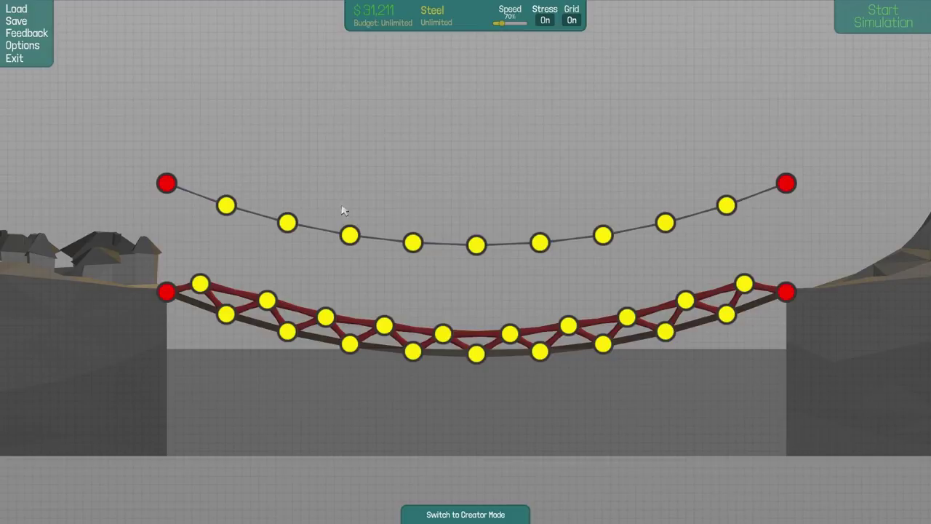
# - Hang cable hangers from the top chain onto the left truss joints
pyautogui.moveTo(230, 217); pyautogui.dragTo(504, 281)
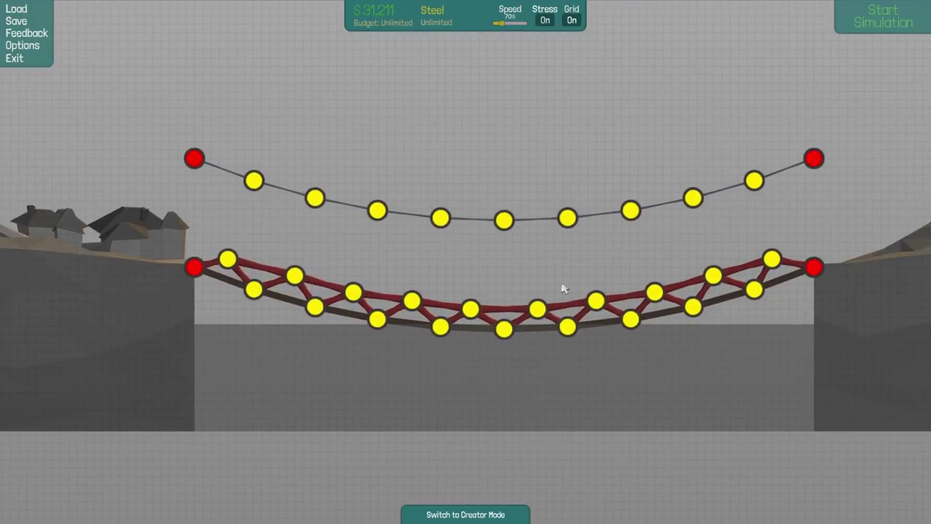
pyautogui.rightClick(611, 240)
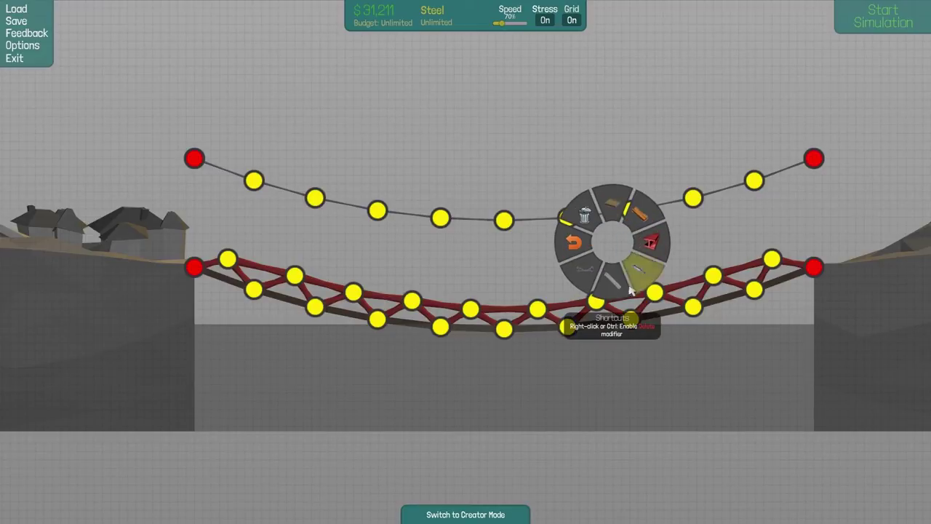
pyautogui.click(640, 277)
pyautogui.moveTo(253, 179); pyautogui.dragTo(248, 243)
pyautogui.click(227, 260)
pyautogui.moveTo(314, 198); pyautogui.dragTo(307, 260)
pyautogui.click(295, 276)
pyautogui.click(376, 211)
pyautogui.click(351, 292)
pyautogui.click(440, 217)
pyautogui.click(413, 299)
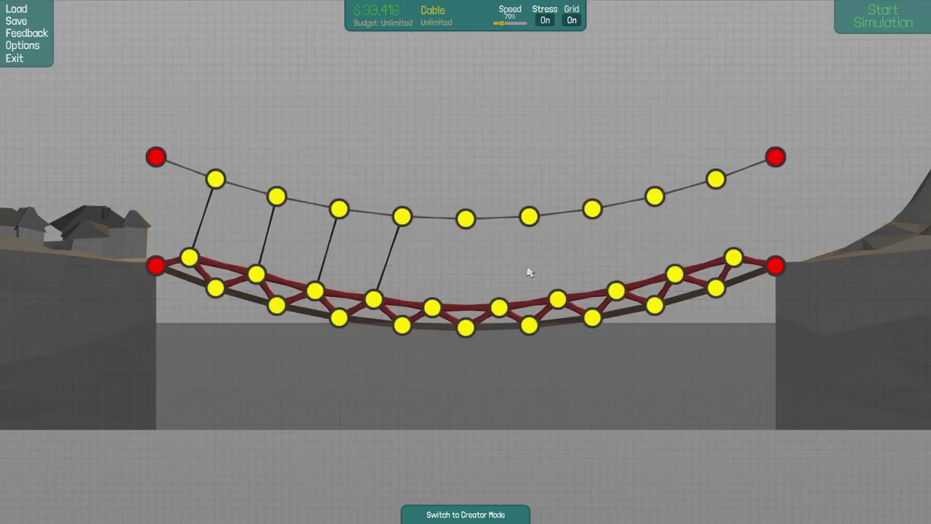
# - Hang cable hangers from the chain onto the right-half and centre truss joints
pyautogui.click(713, 180)
pyautogui.click(731, 258)
pyautogui.click(671, 275)
pyautogui.click(653, 196)
pyautogui.click(589, 211)
pyautogui.click(613, 294)
pyautogui.click(554, 300)
pyautogui.click(526, 216)
pyautogui.click(463, 217)
pyautogui.click(494, 309)
pyautogui.click(464, 217)
pyautogui.click(430, 309)
# - Run the simulation so the truck crosses, then stop it
pyautogui.click(877, 14)
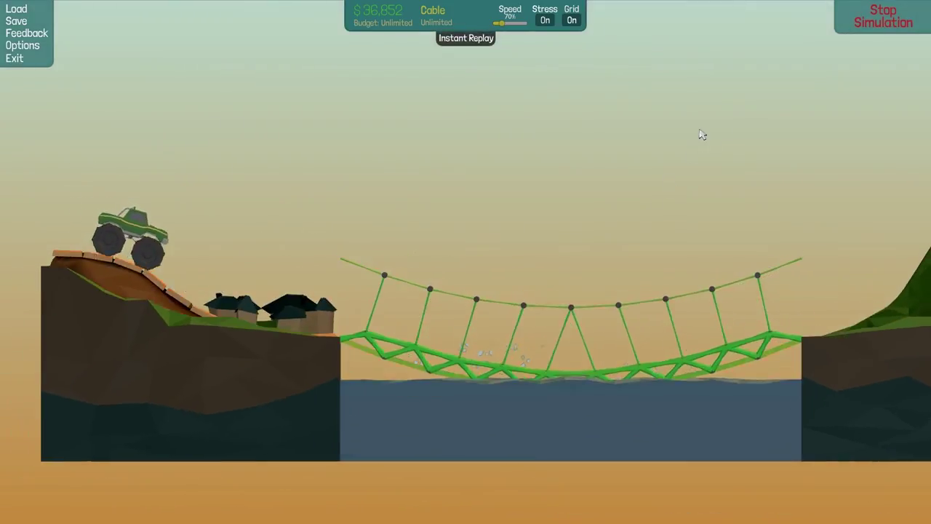
pyautogui.moveTo(670, 404); pyautogui.dragTo(595, 340)
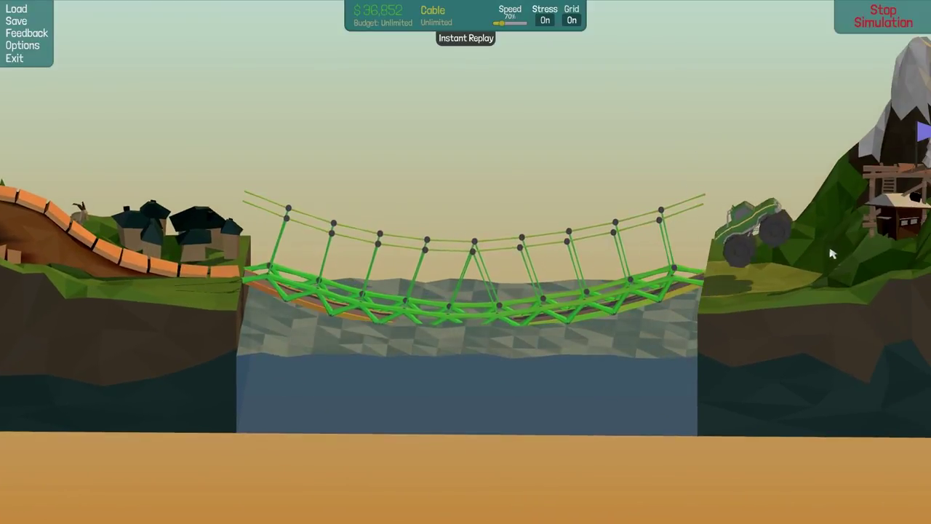
pyautogui.press('space')
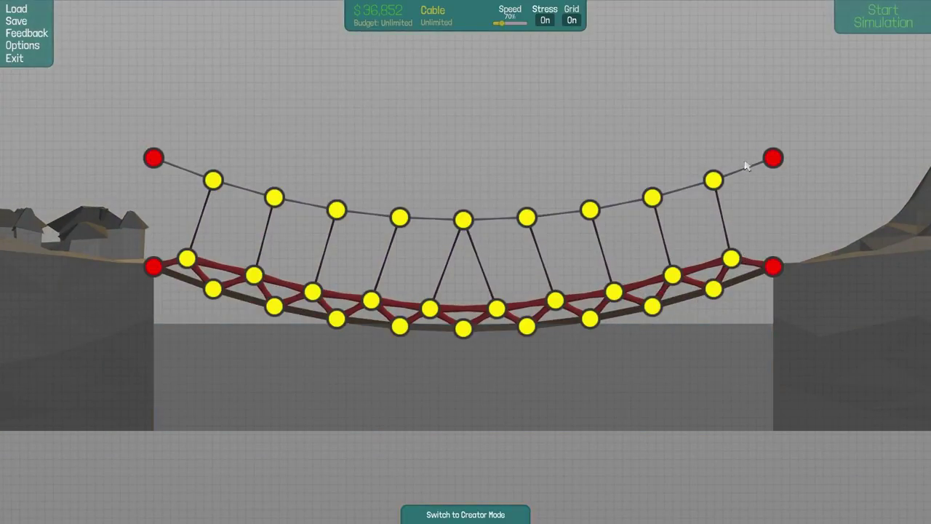
pyautogui.scroll(2, 823, 87)
# - Delete the whole bridge and stretch a suspension cable from the left anchor to the upper-right anchor
pyautogui.moveTo(834, 92); pyautogui.dragTo(184, 419)
pyautogui.press('Delete')
pyautogui.middleClick(526, 203)
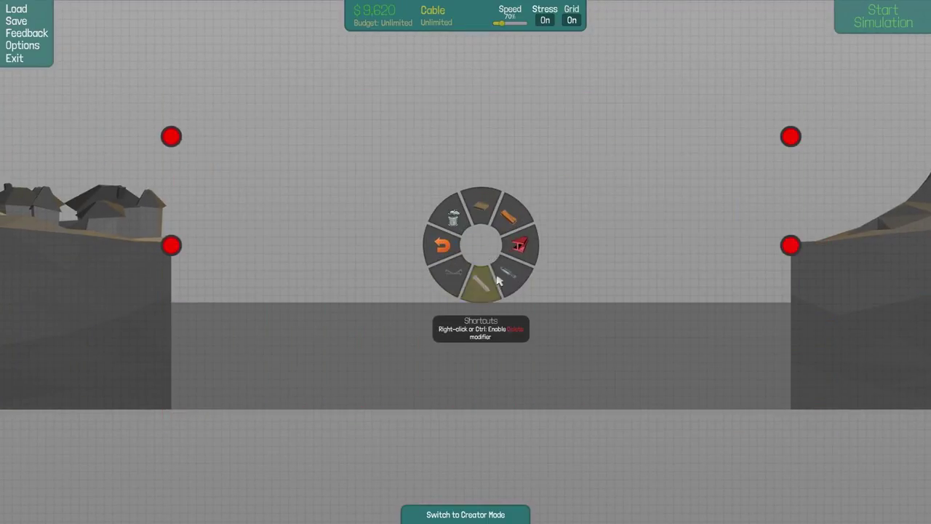
pyautogui.click(461, 285)
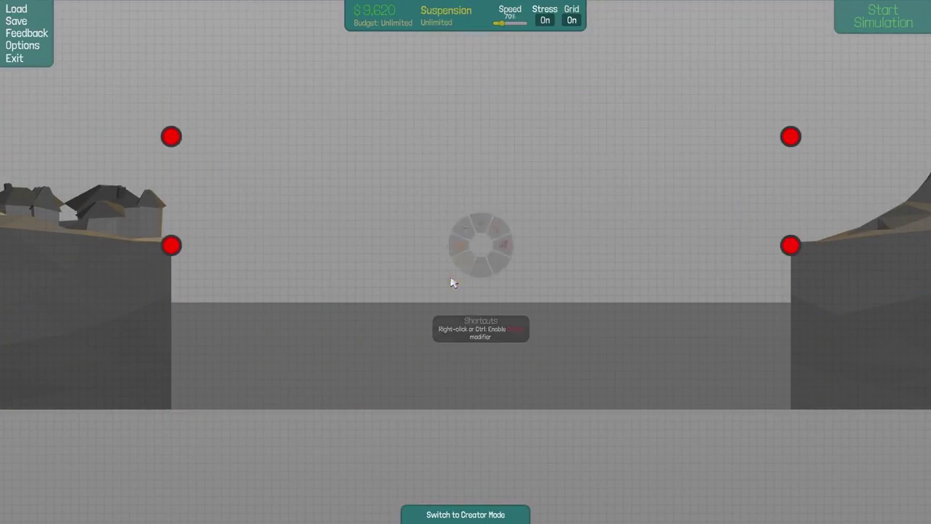
pyautogui.click(171, 246)
pyautogui.click(791, 137)
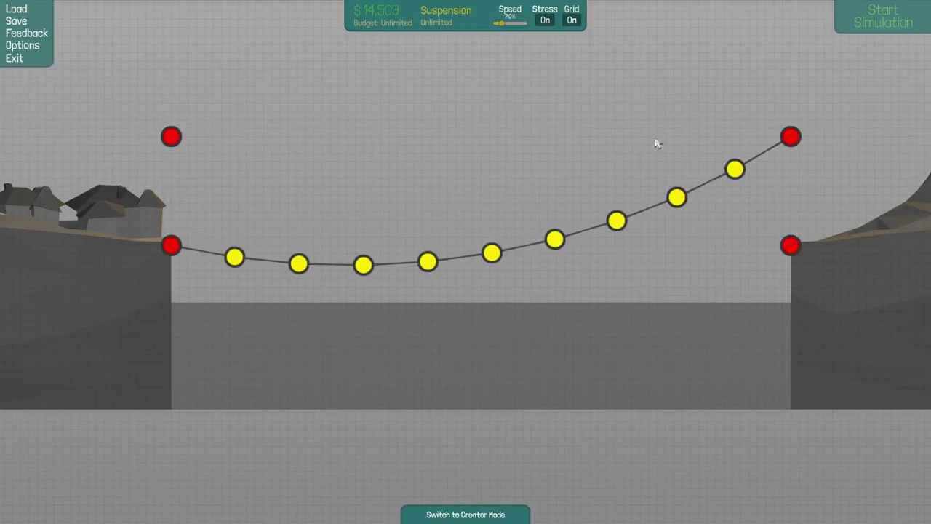
# - Add wood hangers below the suspension cable on the right side
pyautogui.middleClick(487, 298)
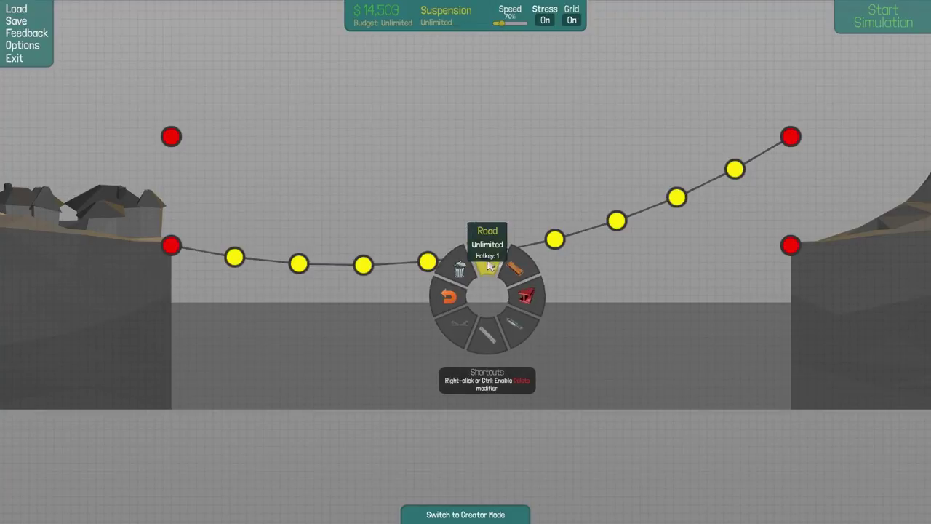
pyautogui.click(509, 271)
pyautogui.middleClick(687, 219)
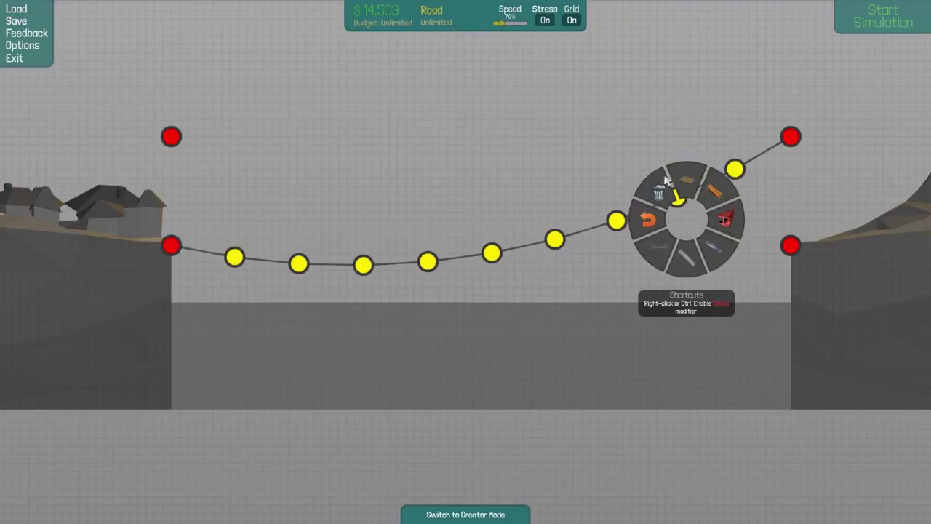
pyautogui.click(717, 191)
pyautogui.click(740, 228)
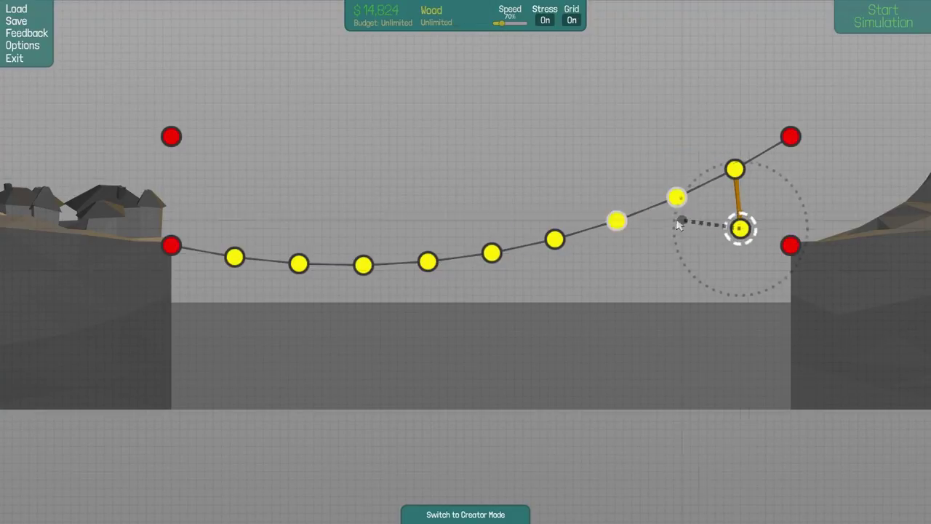
pyautogui.click(673, 262)
pyautogui.click(615, 220)
pyautogui.click(607, 279)
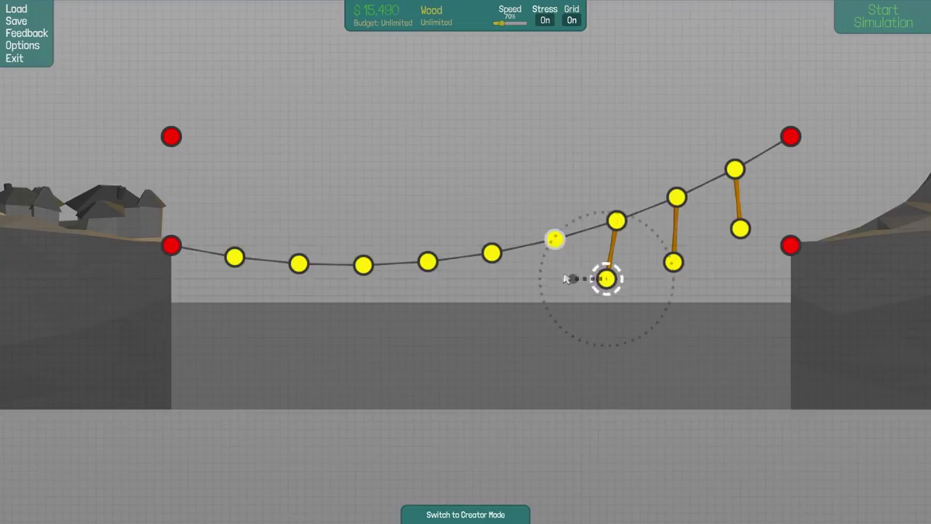
# - Add more wooden hangers down from the deck joints toward the left
pyautogui.click(491, 252)
pyautogui.click(473, 313)
pyautogui.click(428, 262)
pyautogui.click(414, 321)
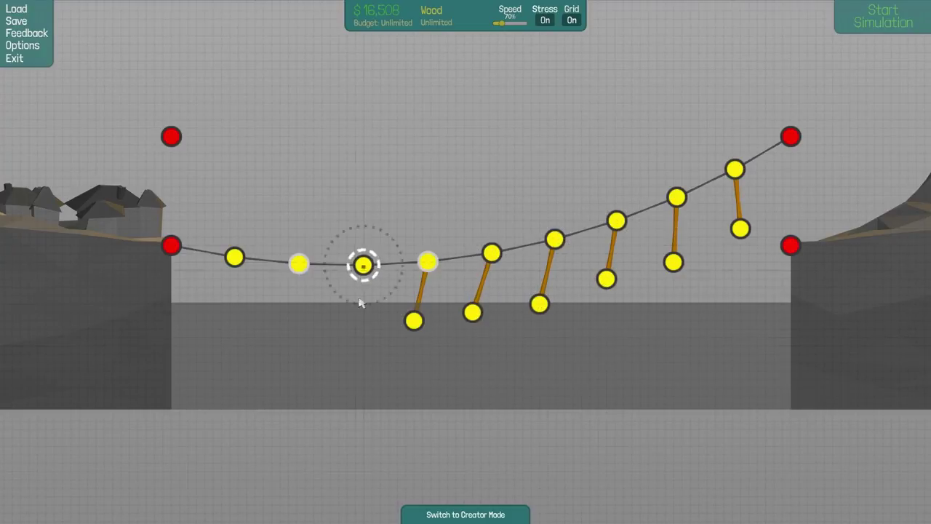
pyautogui.click(356, 329)
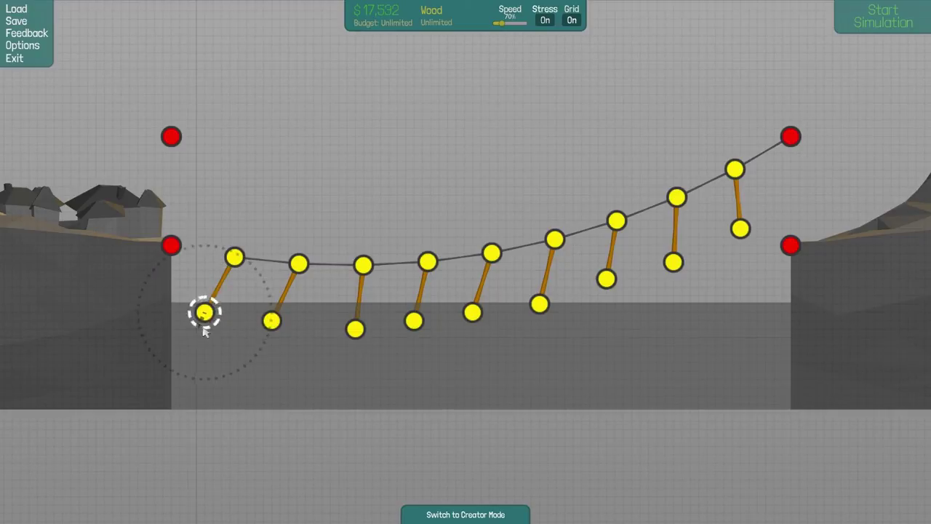
# - Lay road from the right anchor down along the first deck joints
pyautogui.press('Up')
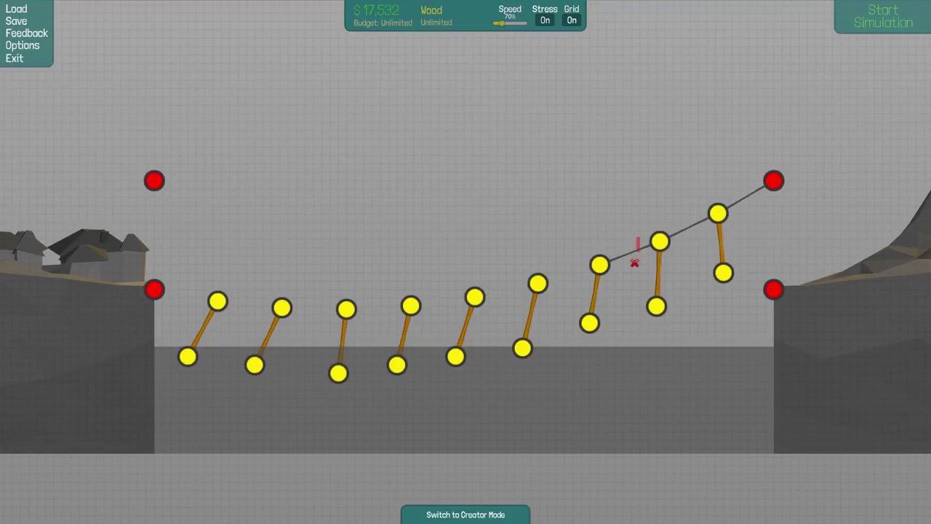
pyautogui.rightClick(757, 238)
pyautogui.click(757, 203)
pyautogui.click(774, 180)
pyautogui.click(717, 212)
pyautogui.click(658, 241)
pyautogui.click(600, 263)
pyautogui.click(537, 282)
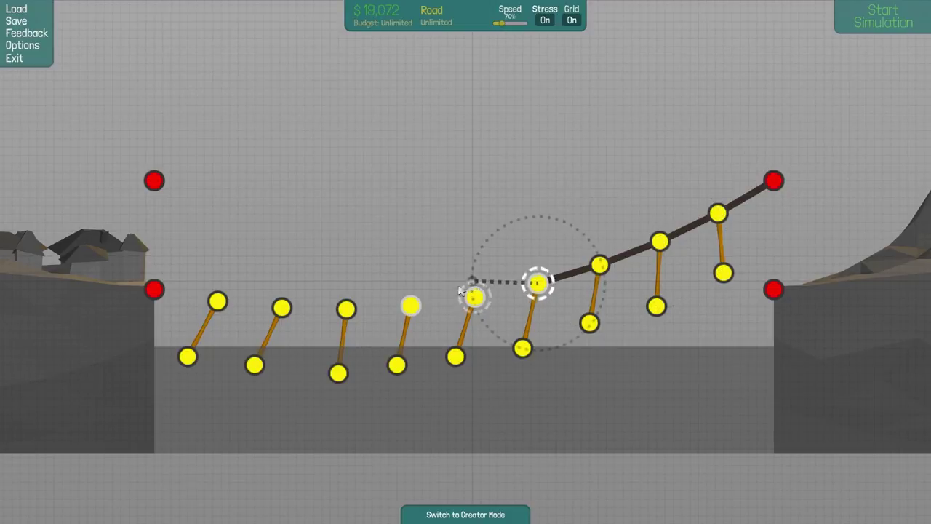
# - Extend the road to the left anchor and select the wooden hangers beneath it
pyautogui.click(474, 296)
pyautogui.click(410, 305)
pyautogui.click(347, 309)
pyautogui.click(282, 308)
pyautogui.click(219, 301)
pyautogui.click(154, 289)
pyautogui.scroll(-2, 466, 262)
pyautogui.scroll(-2, 540, 190)
pyautogui.scroll(-2, 540, 190)
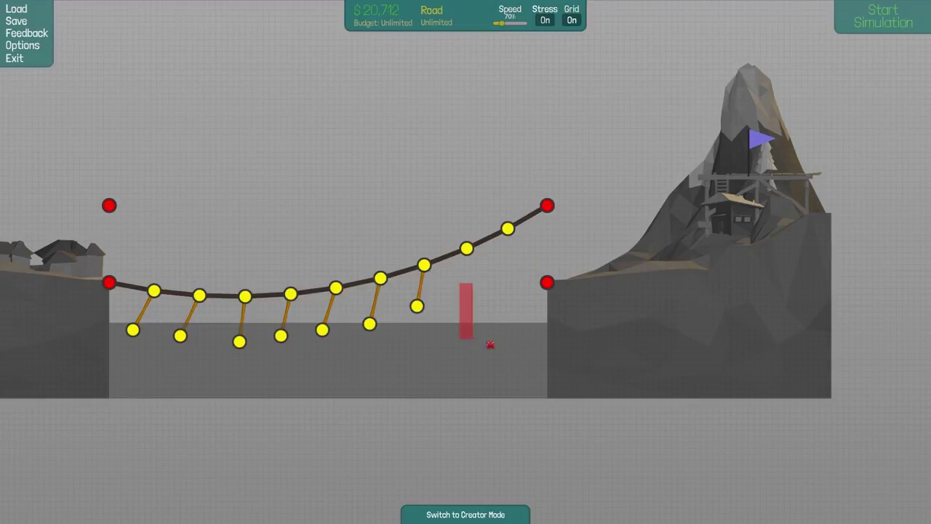
pyautogui.moveTo(457, 307); pyautogui.dragTo(172, 383)
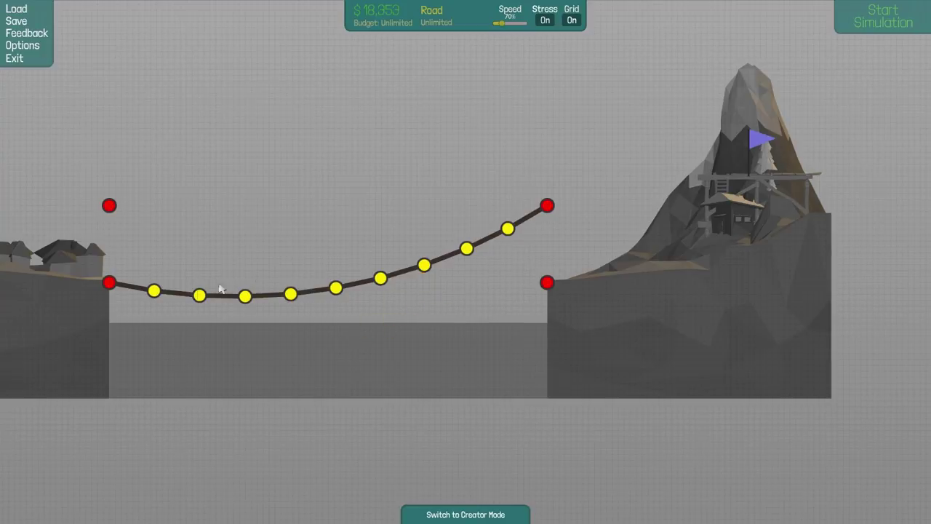
# - Run a suspension cable from the upper-left anchor to the lower-right anchor
pyautogui.rightClick(145, 324)
pyautogui.click(116, 305)
pyautogui.moveTo(109, 282)
pyautogui.mouseDown()
pyautogui.moveTo(556, 317)
pyautogui.moveTo(547, 283)
pyautogui.mouseUp()
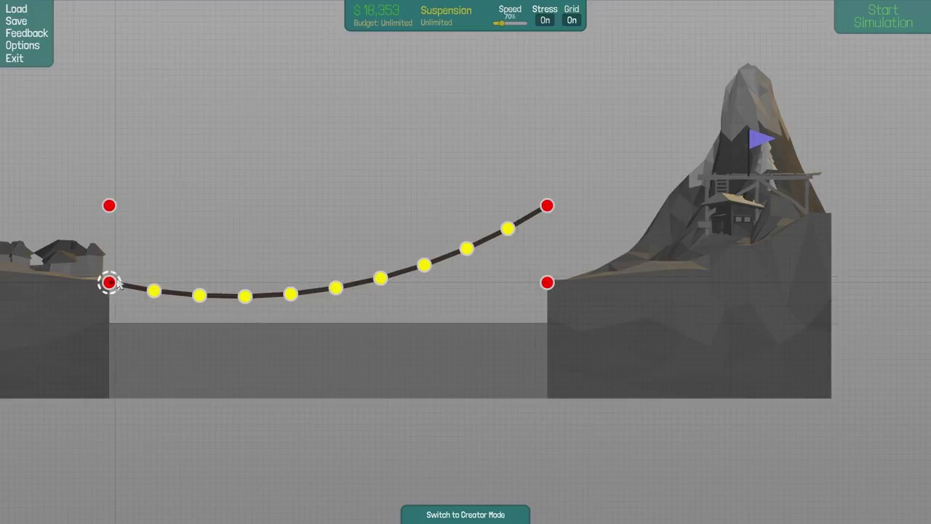
pyautogui.moveTo(369, 305); pyautogui.dragTo(547, 282)
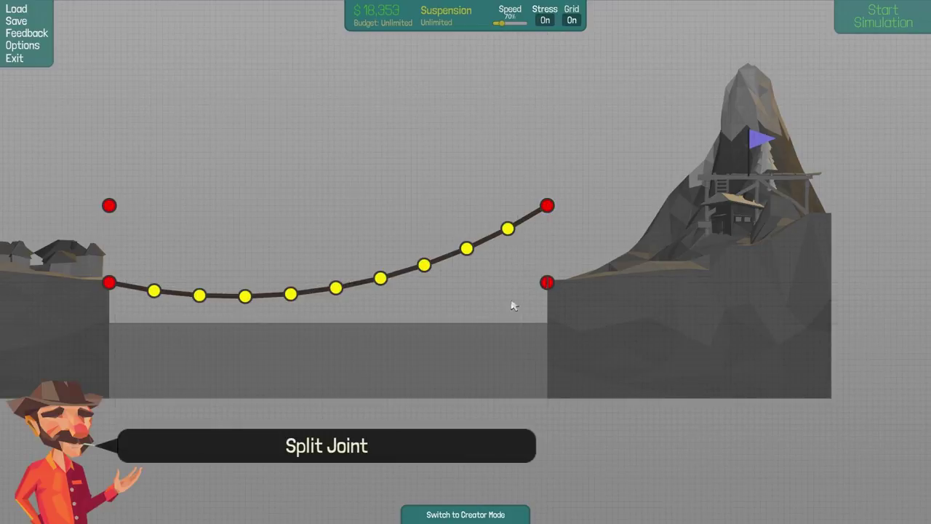
pyautogui.click(110, 282)
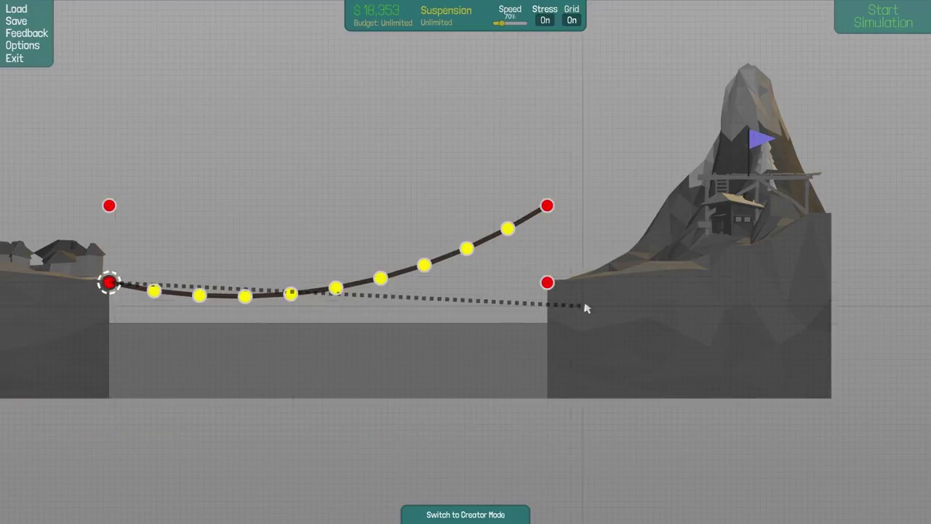
pyautogui.click(547, 282)
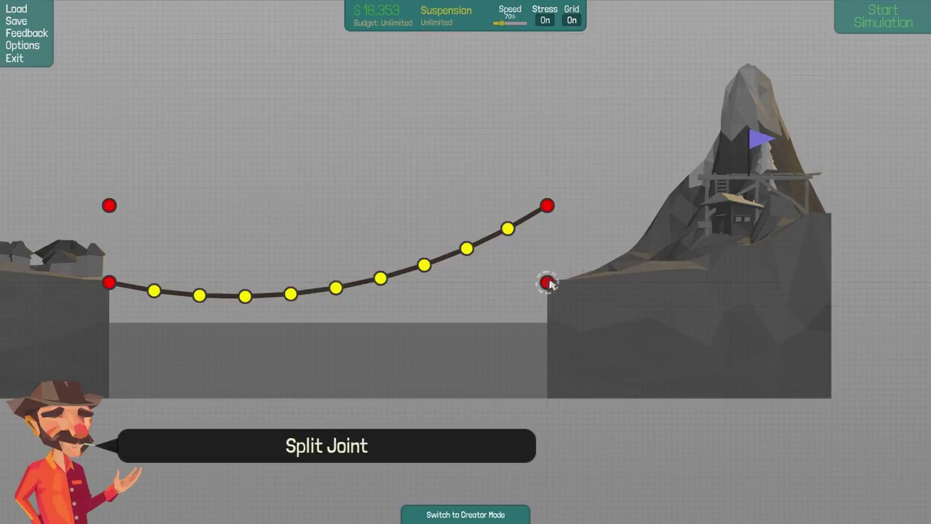
pyautogui.click(547, 282)
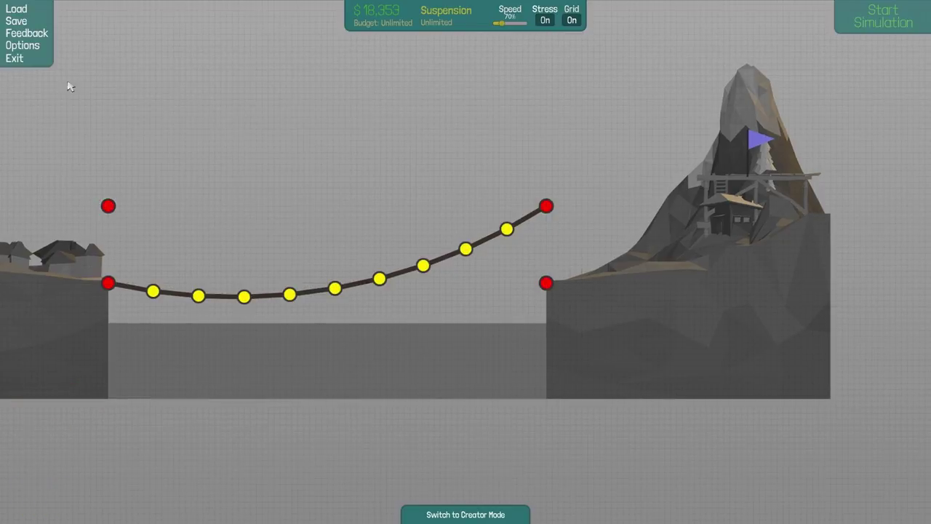
pyautogui.click(107, 206)
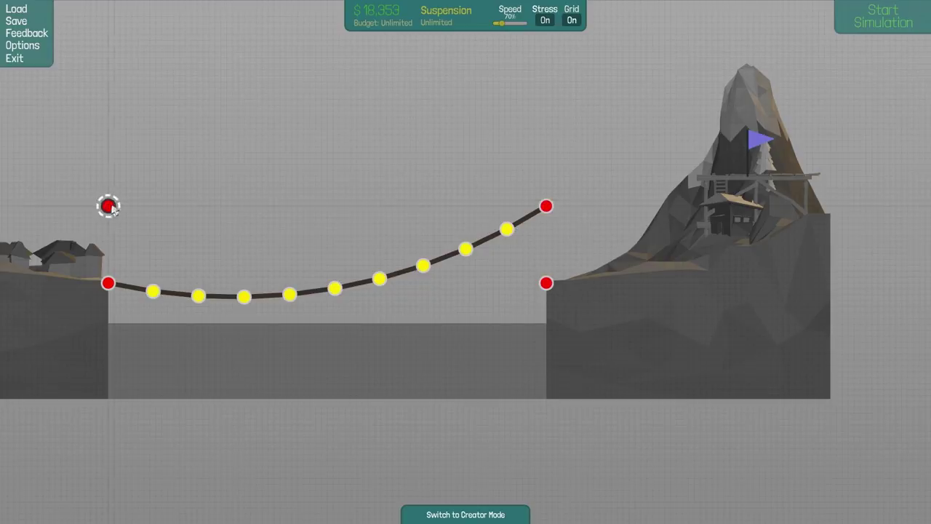
pyautogui.click(546, 282)
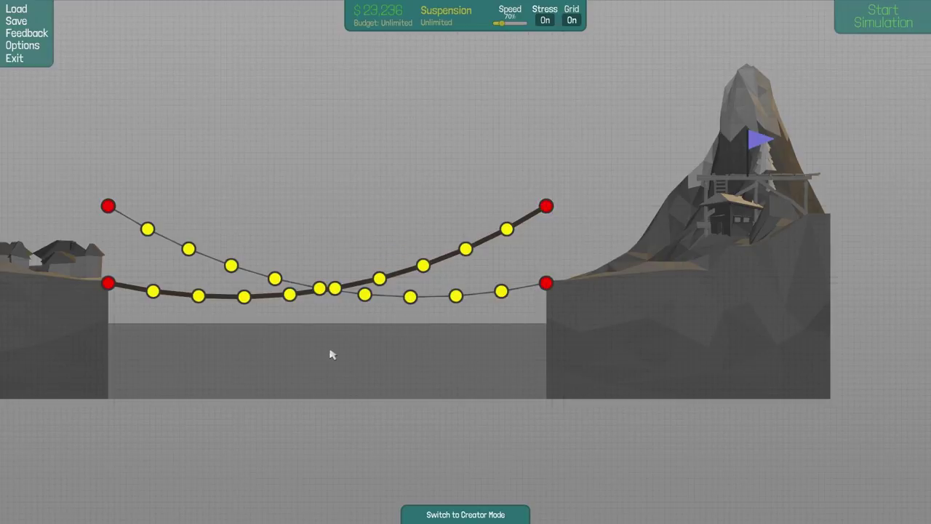
pyautogui.scroll(2, 322, 379)
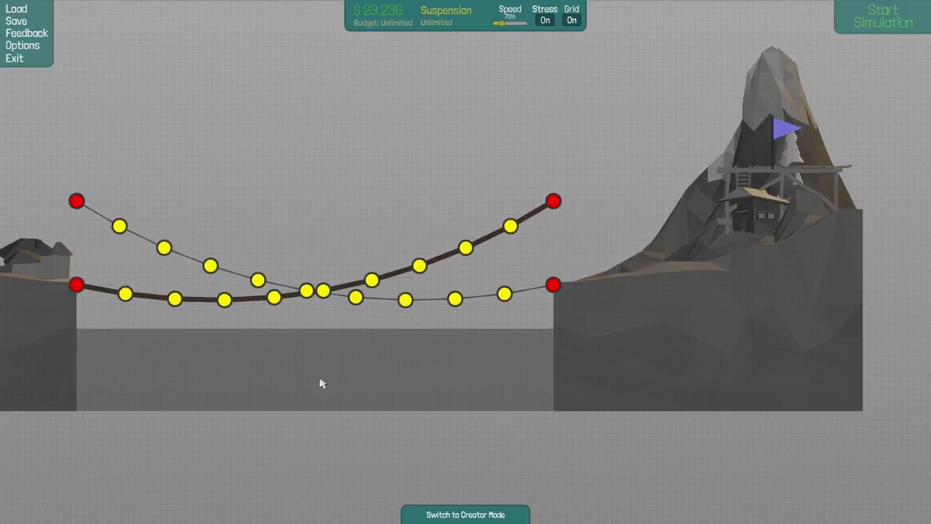
pyautogui.scroll(2, 202, 403)
# - Add cable hangers between the suspension cable and road across the left half
pyautogui.moveTo(201, 403); pyautogui.dragTo(335, 390)
pyautogui.rightClick(324, 374)
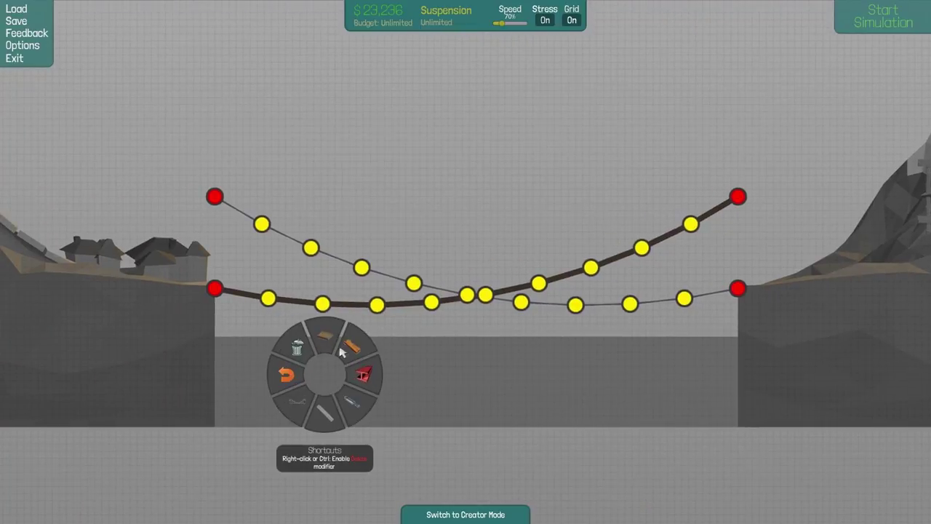
pyautogui.click(326, 416)
pyautogui.click(262, 223)
pyautogui.click(268, 298)
pyautogui.click(311, 247)
pyautogui.click(324, 303)
pyautogui.click(361, 268)
pyautogui.click(376, 304)
pyautogui.click(413, 282)
pyautogui.click(432, 302)
pyautogui.scroll(3, 313, 218)
# - Place five steel struts between the cable and road
pyautogui.rightClick(473, 231)
pyautogui.click(513, 222)
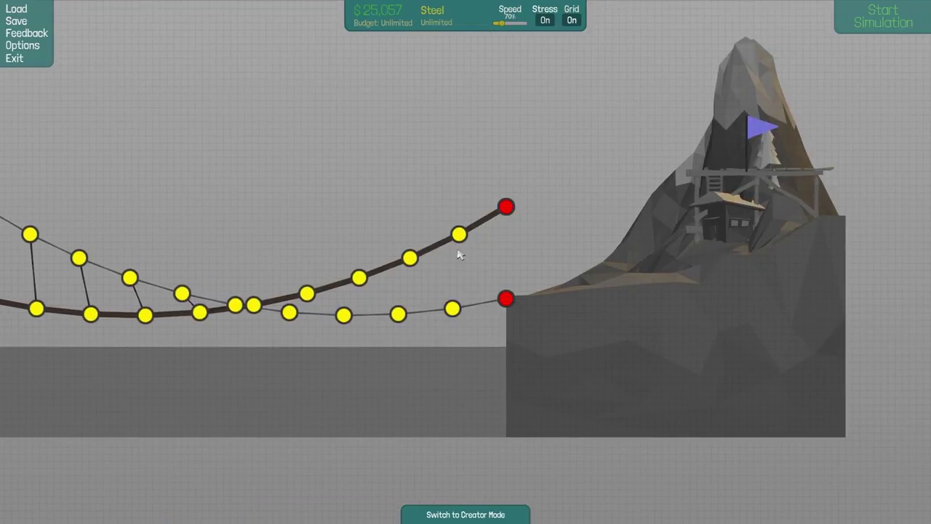
pyautogui.click(451, 311)
pyautogui.click(409, 258)
pyautogui.click(398, 313)
pyautogui.click(359, 277)
pyautogui.click(288, 313)
pyautogui.rightClick(359, 227)
# - Test the bridge, then add two short members near the deck centre
pyautogui.click(911, 20)
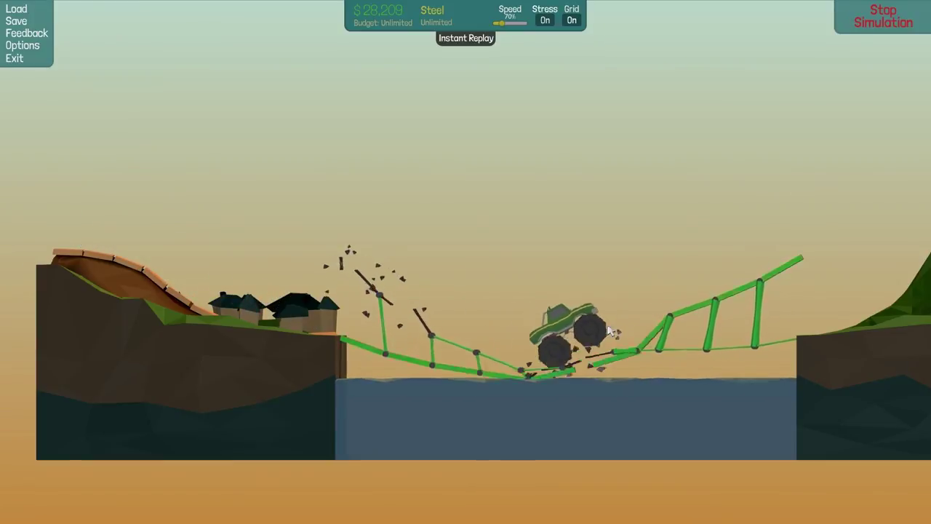
pyautogui.press('space')
pyautogui.click(290, 313)
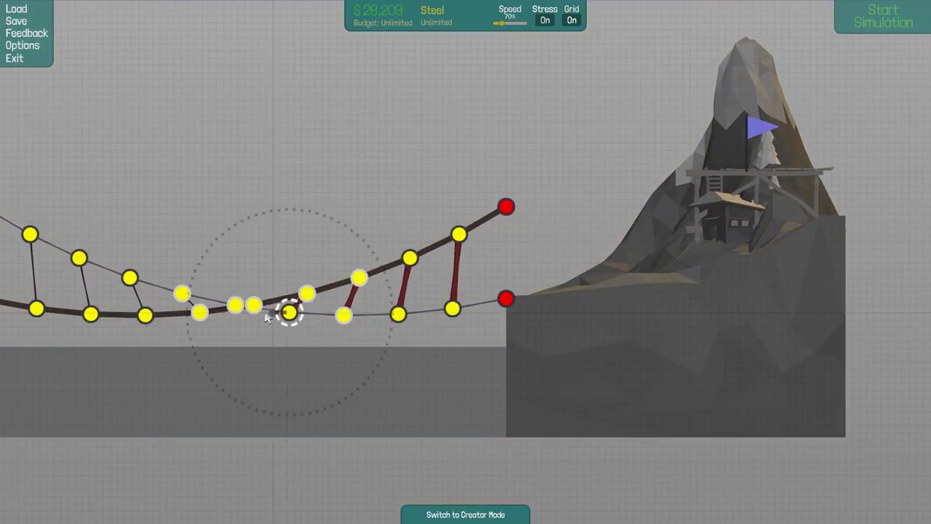
pyautogui.click(251, 306)
pyautogui.scroll(-2, 229, 360)
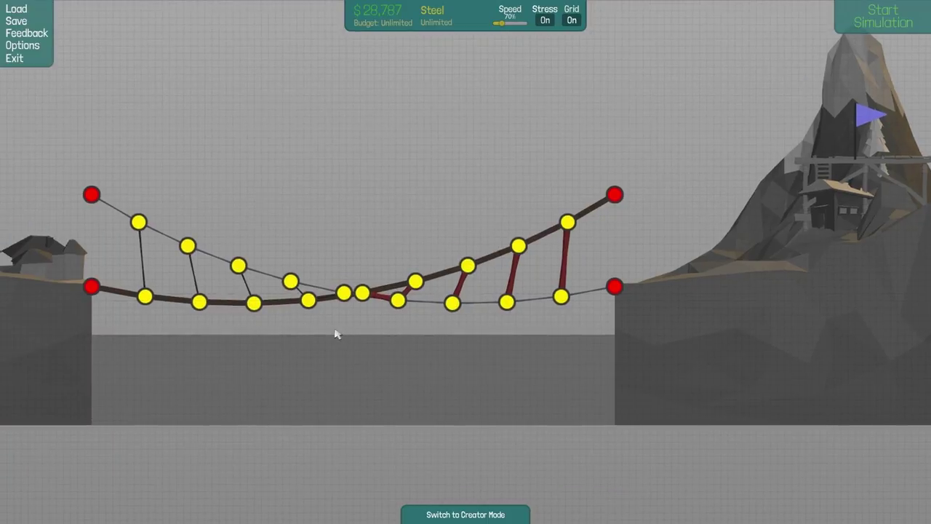
# - Keep steel selected, rerun the test, and clear a stray member on the right
pyautogui.rightClick(333, 327)
pyautogui.click(364, 295)
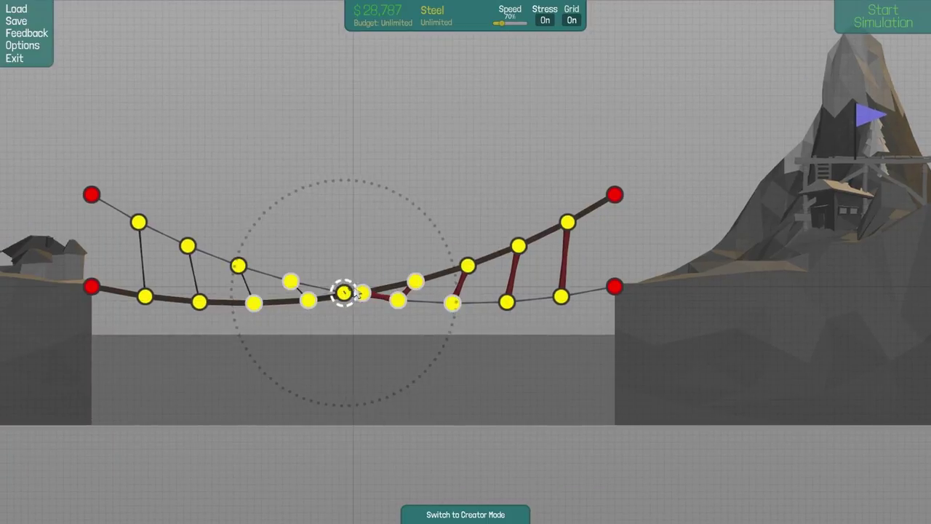
pyautogui.click(918, 5)
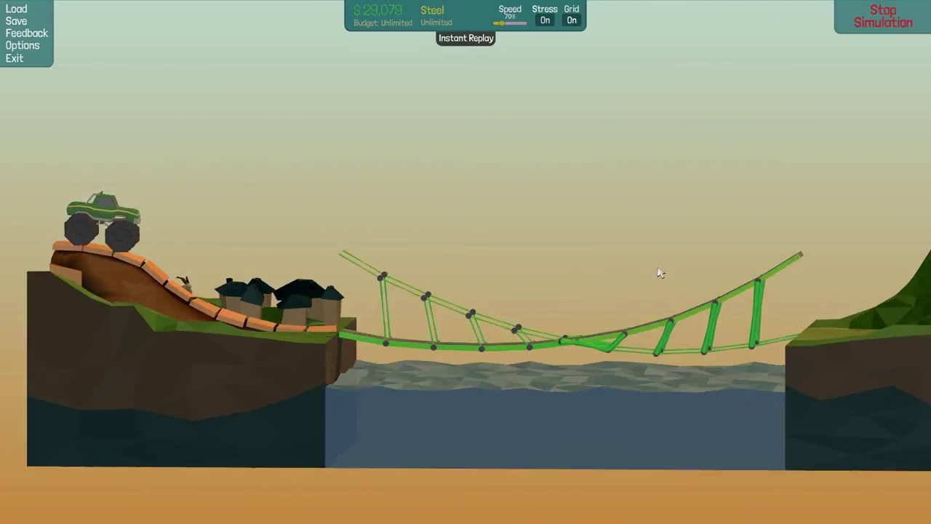
pyautogui.scroll(-3, 788, 312)
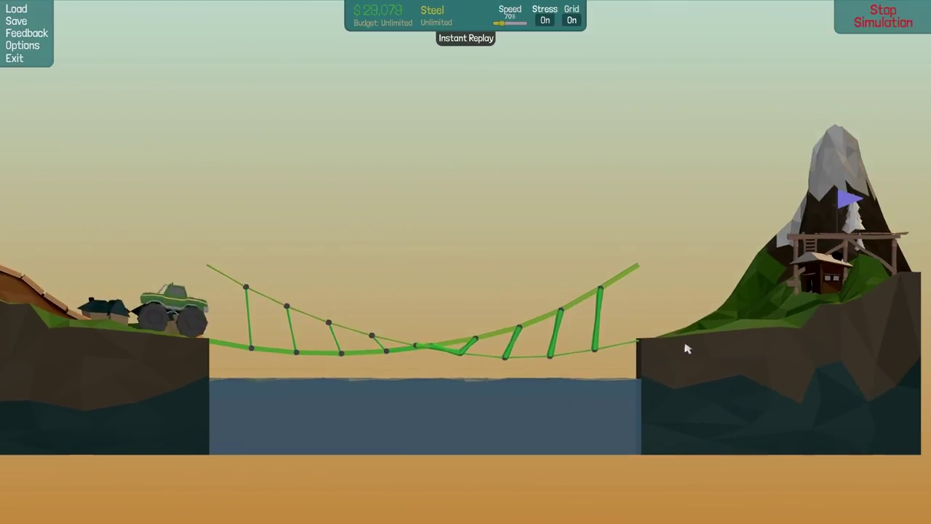
pyautogui.scroll(1, 725, 358)
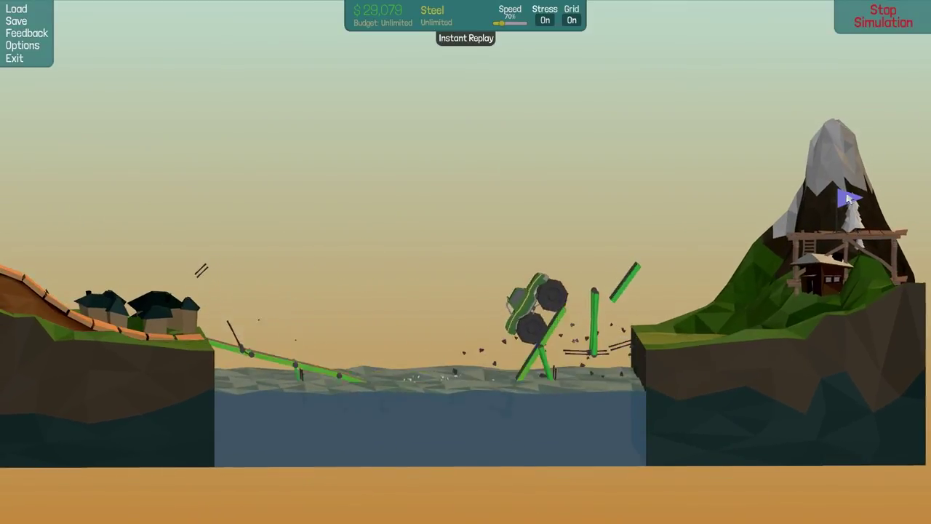
pyautogui.click(880, 25)
pyautogui.scroll(2, 485, 320)
pyautogui.scroll(2, 519, 336)
pyautogui.moveTo(688, 260); pyautogui.dragTo(792, 312)
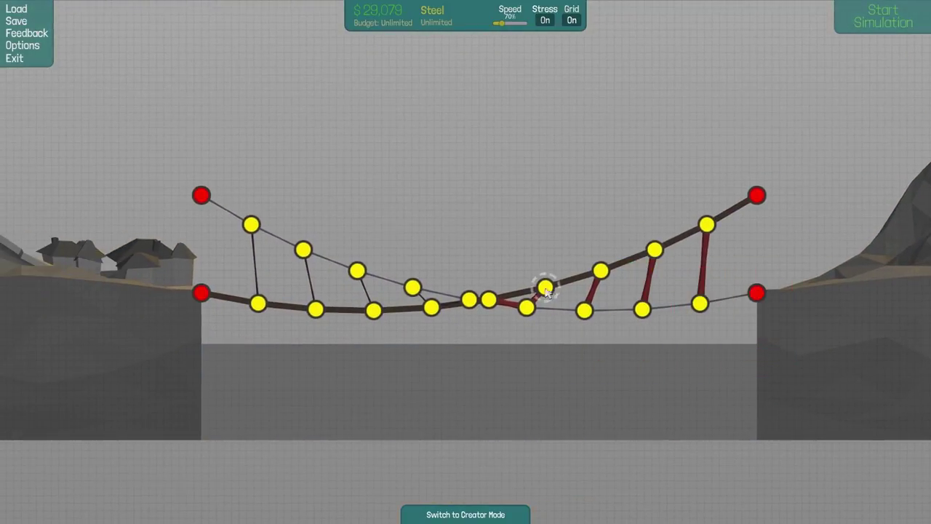
# - Add four steel diagonals on the right ramp and simulate at 100% speed
pyautogui.click(585, 311)
pyautogui.click(600, 271)
pyautogui.click(642, 310)
pyautogui.click(655, 251)
pyautogui.press('space')
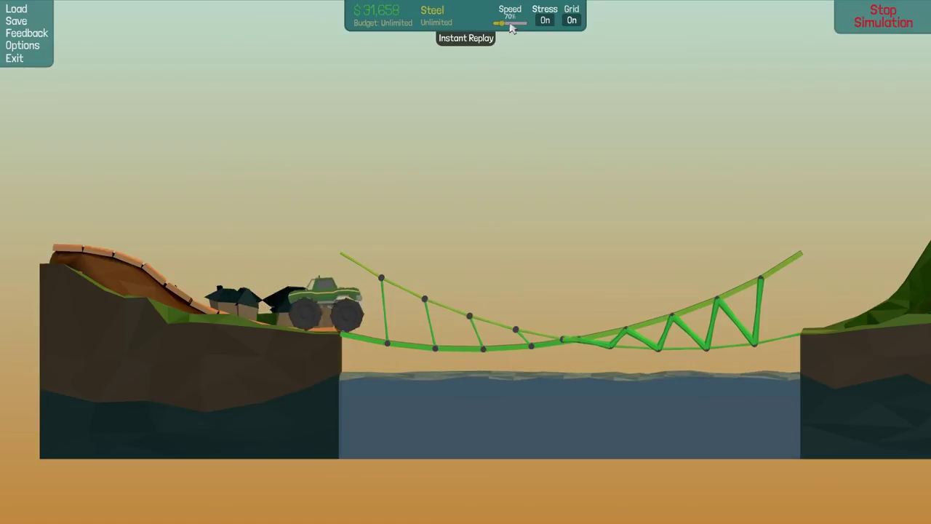
pyautogui.moveTo(502, 23); pyautogui.dragTo(510, 22)
# - Stop the simulation and add diagonal cables forming triangles on the left ramp
pyautogui.press('space')
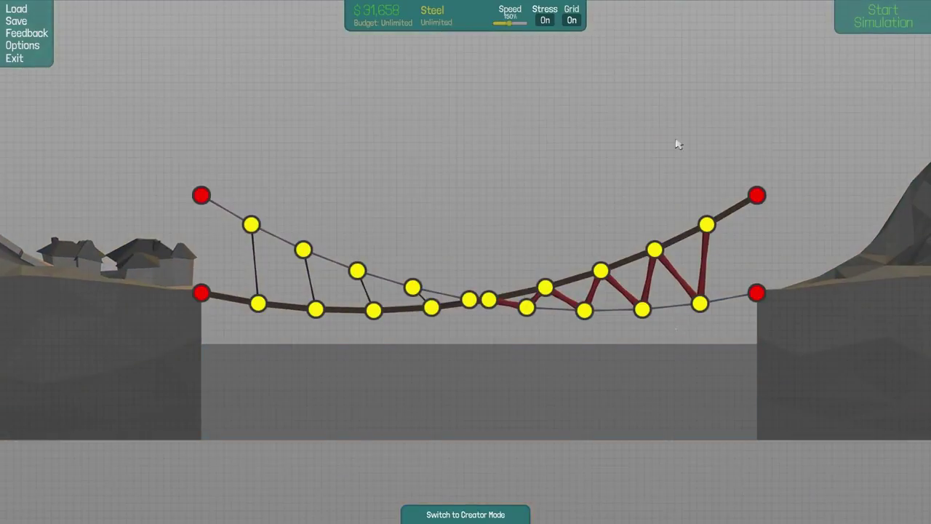
pyautogui.scroll(2, 698, 160)
pyautogui.rightClick(534, 284)
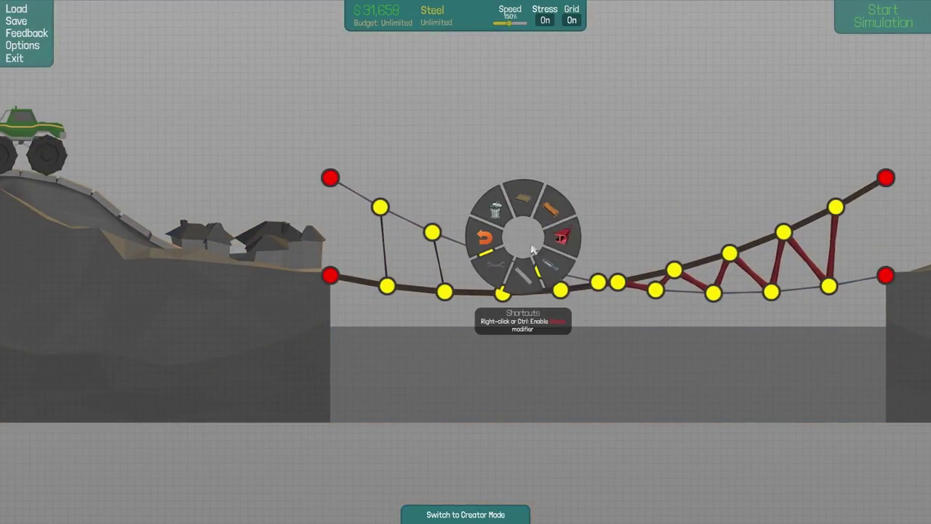
pyautogui.click(542, 251)
pyautogui.moveTo(503, 292); pyautogui.dragTo(486, 253)
pyautogui.moveTo(445, 292)
pyautogui.mouseDown()
pyautogui.moveTo(431, 233)
pyautogui.moveTo(386, 287)
pyautogui.mouseUp()
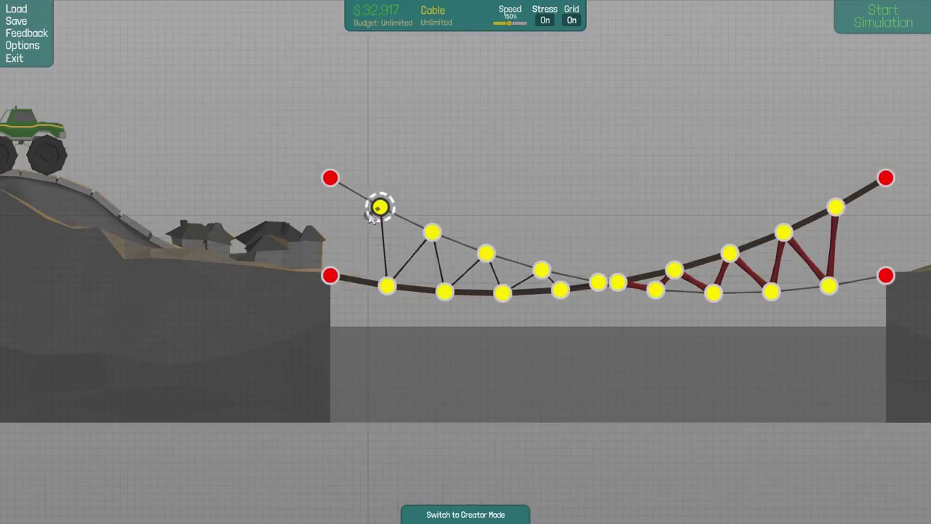
pyautogui.scroll(-3, 466, 262)
# - Add a steel brace near the right anchor and run a quick test
pyautogui.rightClick(426, 189)
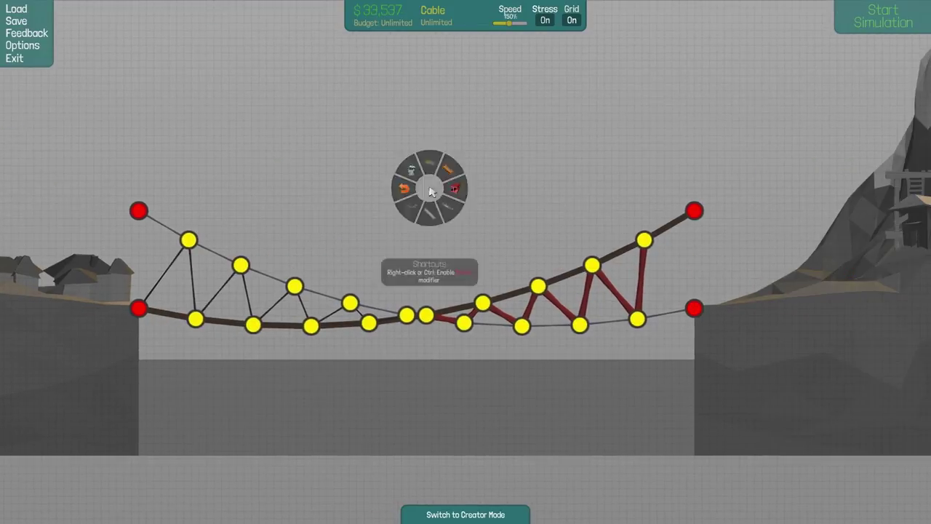
pyautogui.click(427, 146)
pyautogui.moveTo(694, 308); pyautogui.dragTo(644, 239)
pyautogui.press('space')
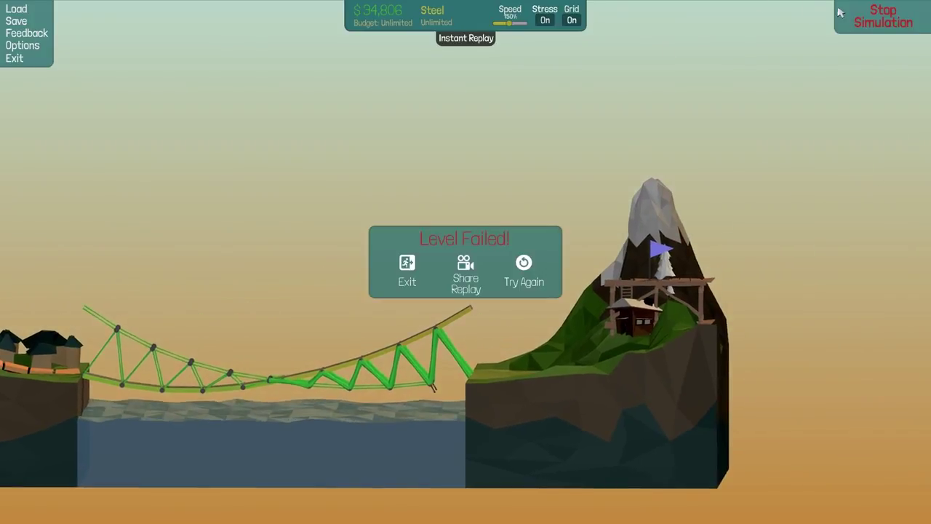
pyautogui.click(841, 12)
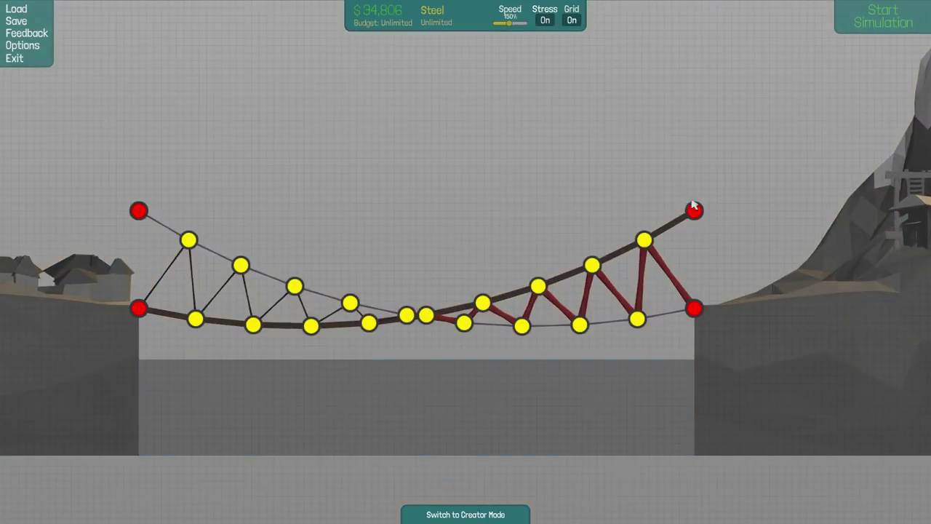
# - Rerun the truck test until Level Complete at 97.2% stress, then close the results
pyautogui.click(855, 6)
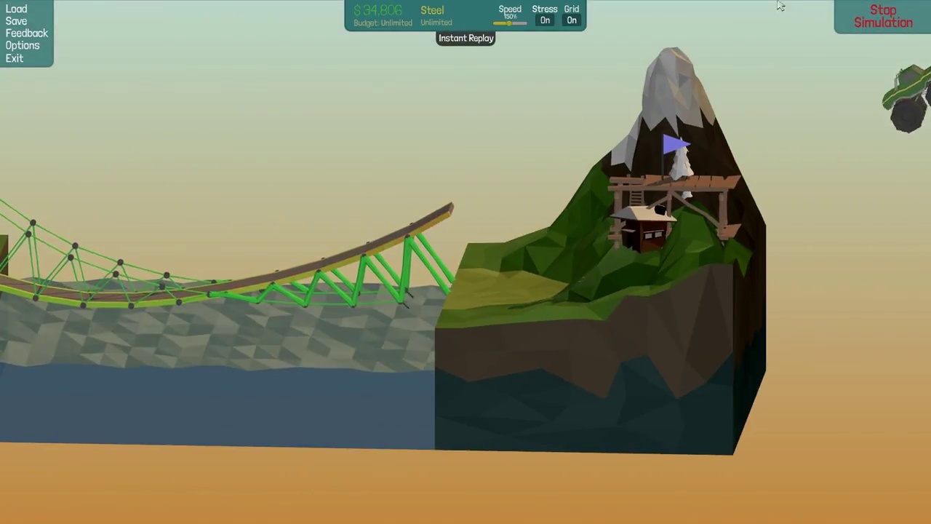
pyautogui.click(860, 6)
pyautogui.scroll(4, 466, 379)
pyautogui.rightClick(509, 350)
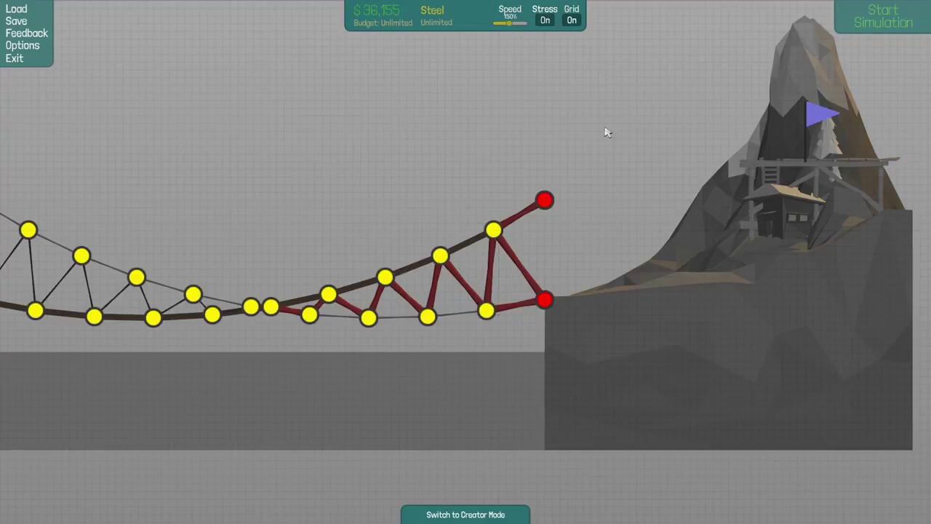
pyautogui.press('space')
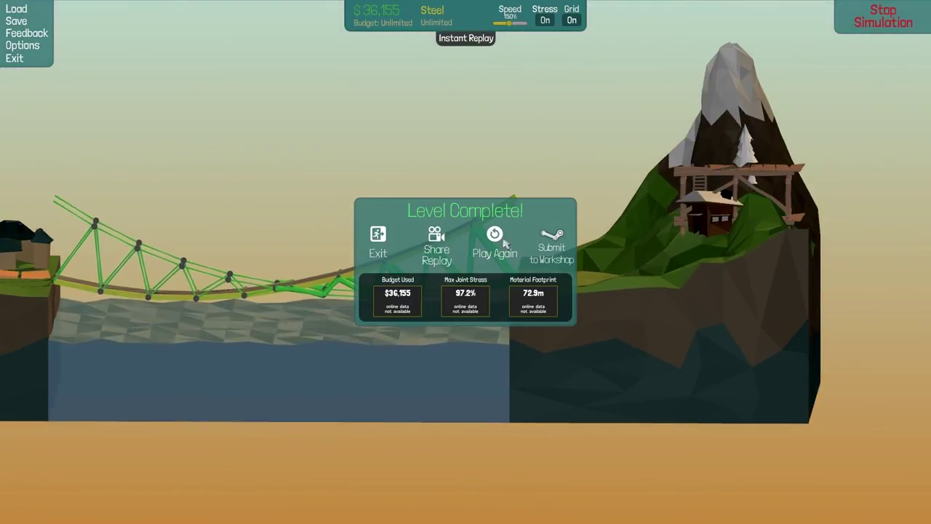
pyautogui.click(495, 241)
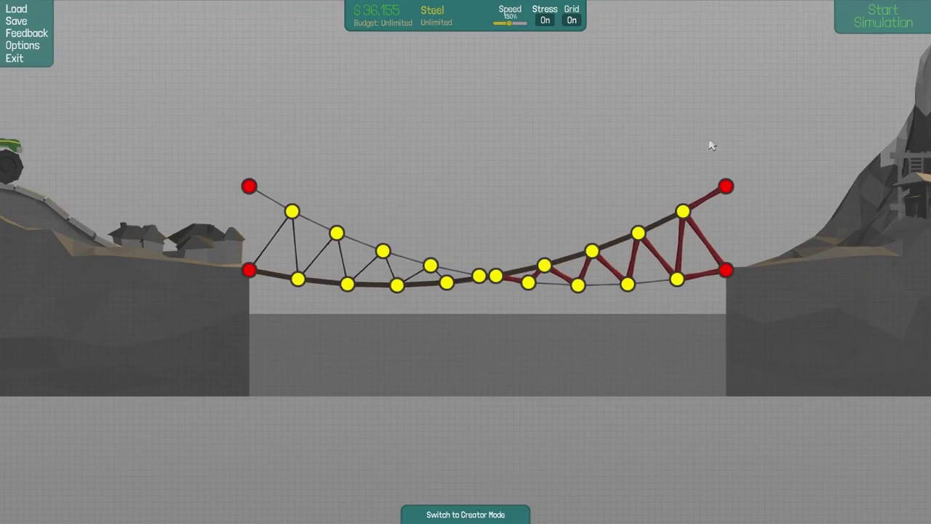
pyautogui.scroll(-2, 618, 218)
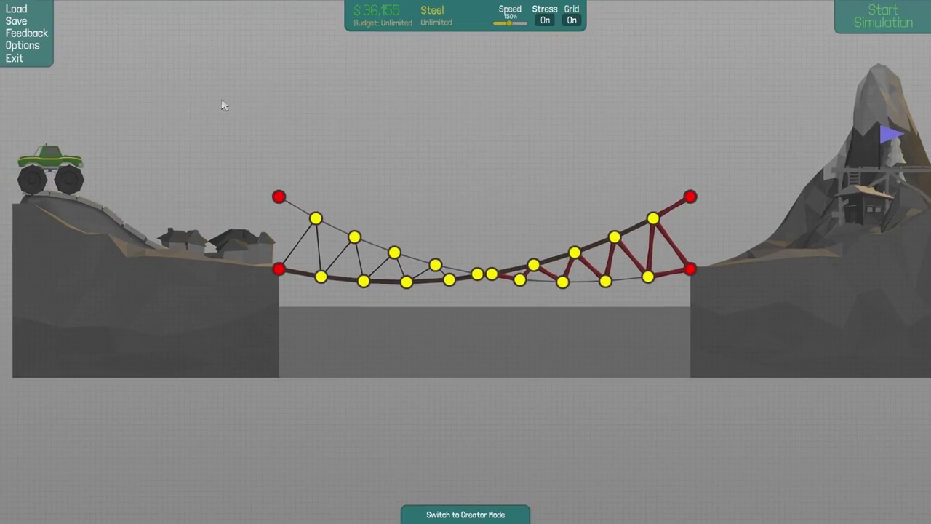
# - Return to the main menu, open a sandbox level, and frame the gap
pyautogui.click(19, 60)
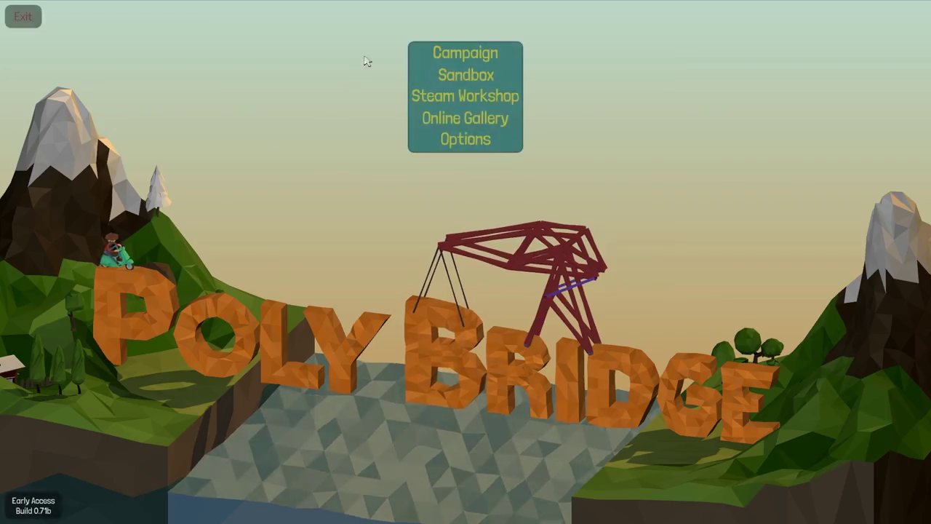
pyautogui.click(465, 73)
pyautogui.moveTo(538, 281); pyautogui.dragTo(516, 190)
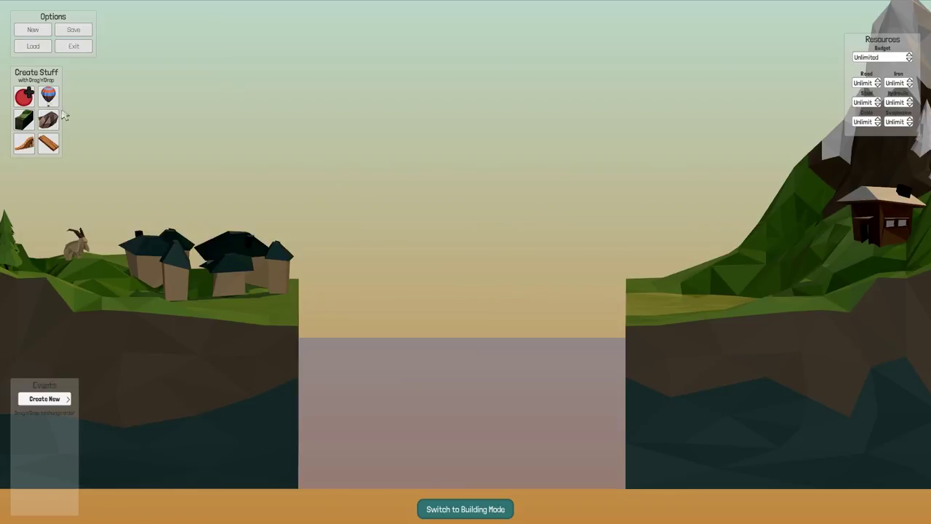
pyautogui.scroll(3, 611, 290)
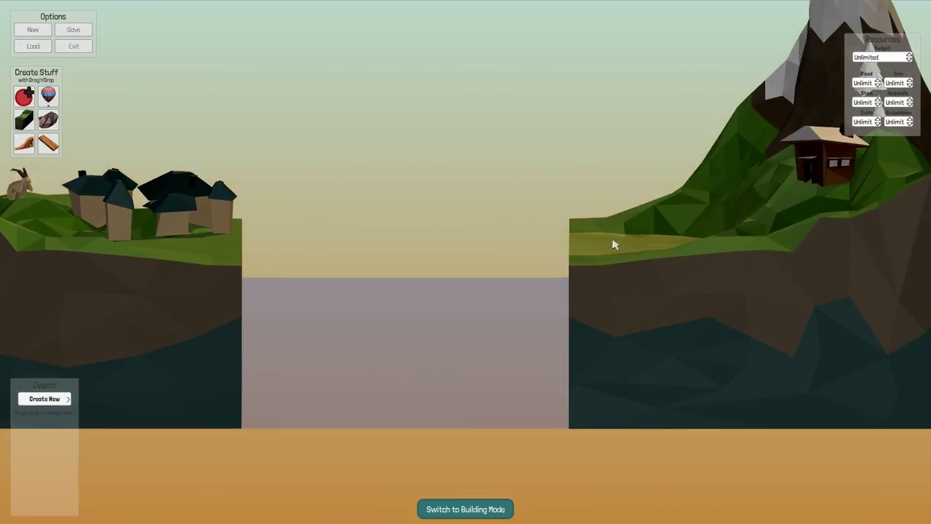
pyautogui.moveTo(611, 290); pyautogui.dragTo(470, 237)
pyautogui.scroll(-2, 126, 227)
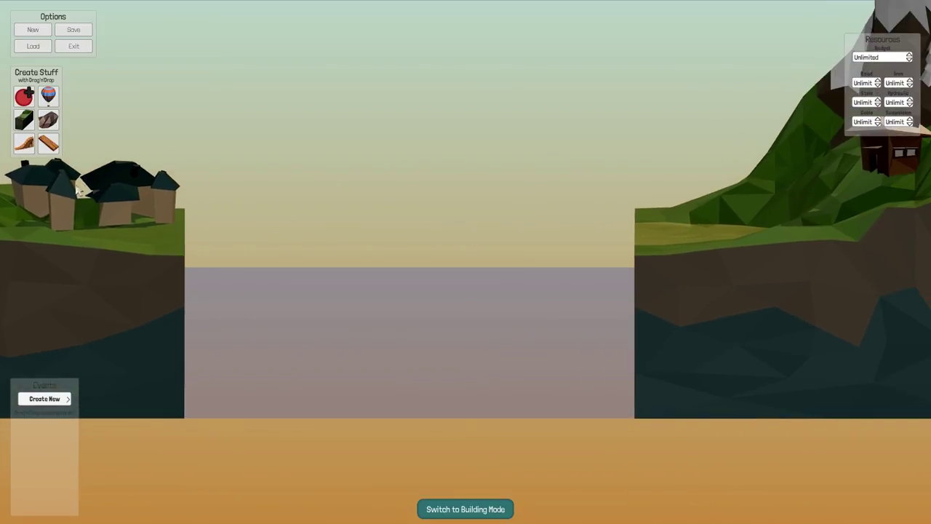
pyautogui.moveTo(131, 204); pyautogui.dragTo(141, 147)
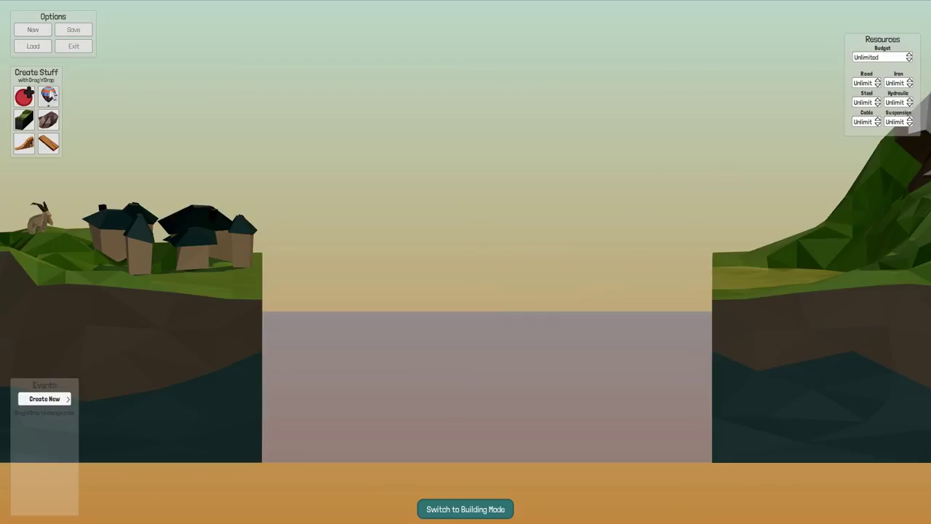
# - Place a hot air balloon into the gap and frame it beside the village
pyautogui.moveTo(48, 95); pyautogui.dragTo(538, 305)
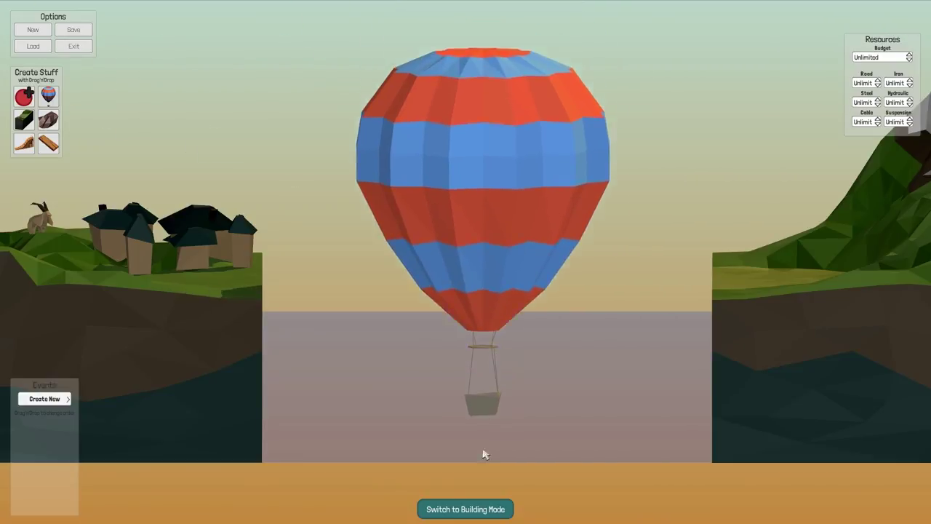
pyautogui.scroll(2, 484, 364)
pyautogui.scroll(-3, 483, 364)
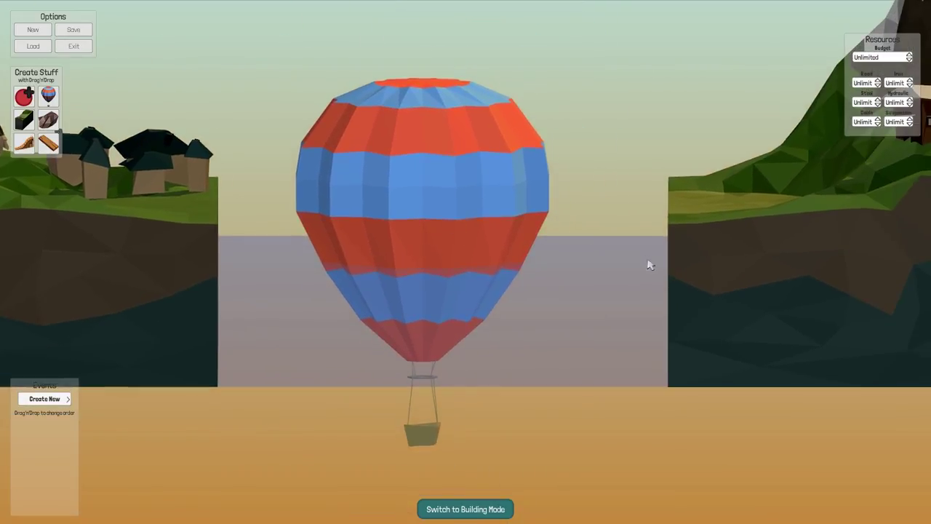
pyautogui.moveTo(363, 201); pyautogui.dragTo(531, 229)
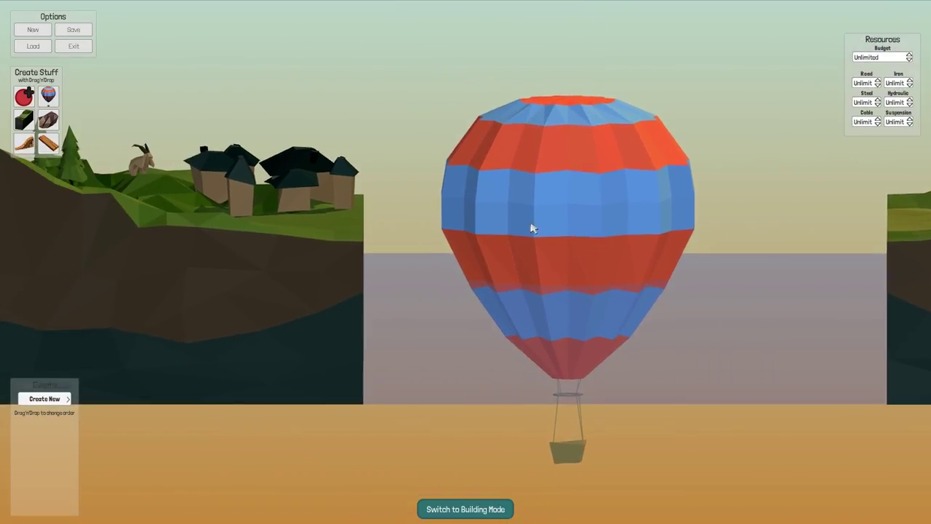
pyautogui.scroll(-2, 533, 228)
pyautogui.scroll(2, 452, 51)
pyautogui.moveTo(452, 51); pyautogui.dragTo(328, 138)
pyautogui.scroll(2, 334, 220)
pyautogui.moveTo(367, 186)
pyautogui.mouseDown()
pyautogui.moveTo(349, 146)
pyautogui.moveTo(487, 138)
pyautogui.mouseUp()
pyautogui.scroll(-2, 349, 146)
pyautogui.scroll(2, 474, 195)
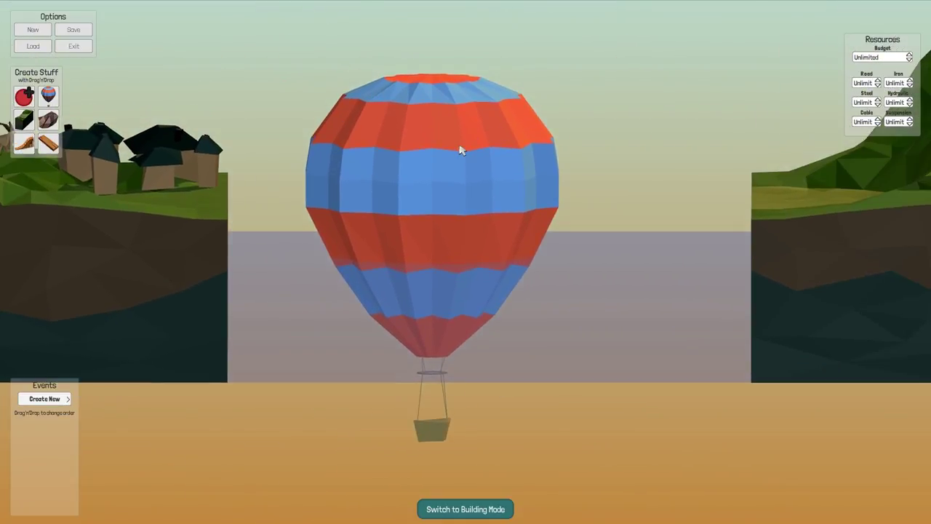
pyautogui.moveTo(423, 156); pyautogui.dragTo(306, 149)
pyautogui.moveTo(458, 186); pyautogui.dragTo(484, 160)
# - Flip the hot air balloon
pyautogui.rightClick(430, 441)
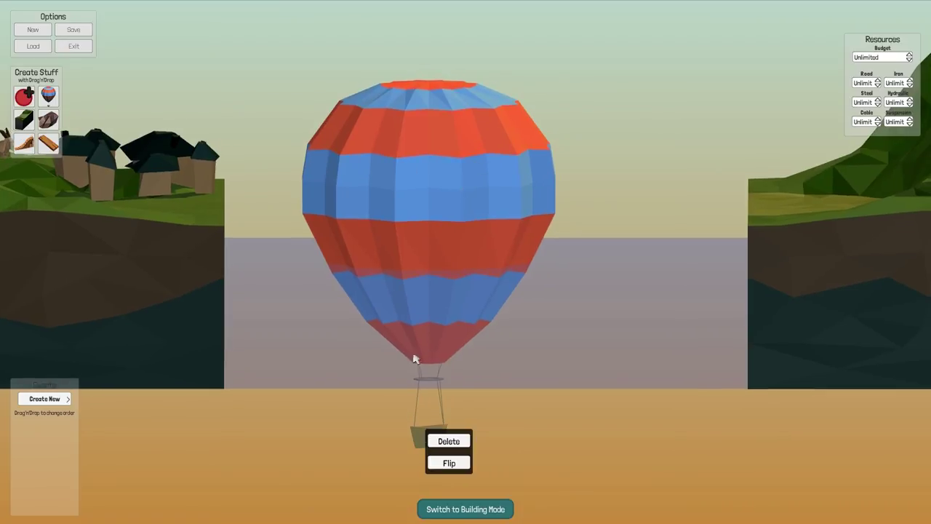
pyautogui.click(366, 434)
pyautogui.moveTo(415, 295); pyautogui.dragTo(425, 306)
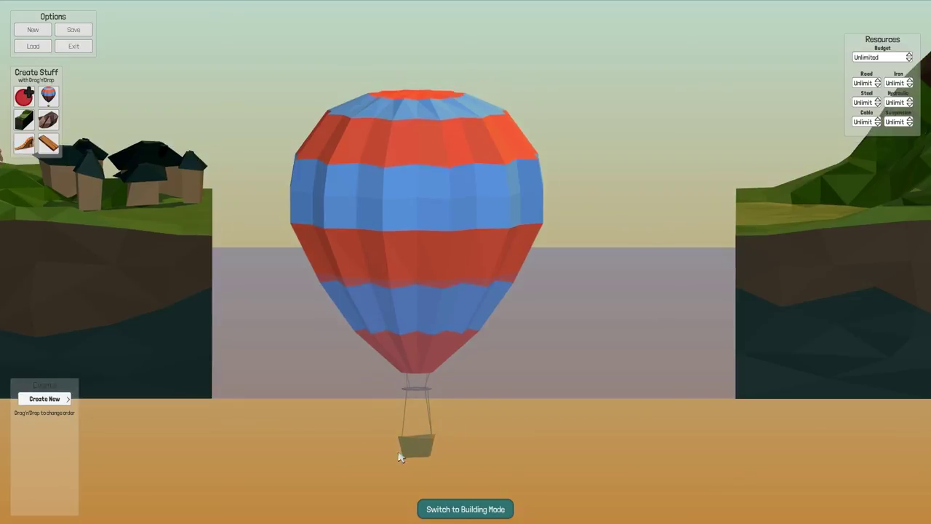
pyautogui.rightClick(409, 447)
pyautogui.click(426, 471)
pyautogui.rightClick(429, 451)
pyautogui.click(450, 460)
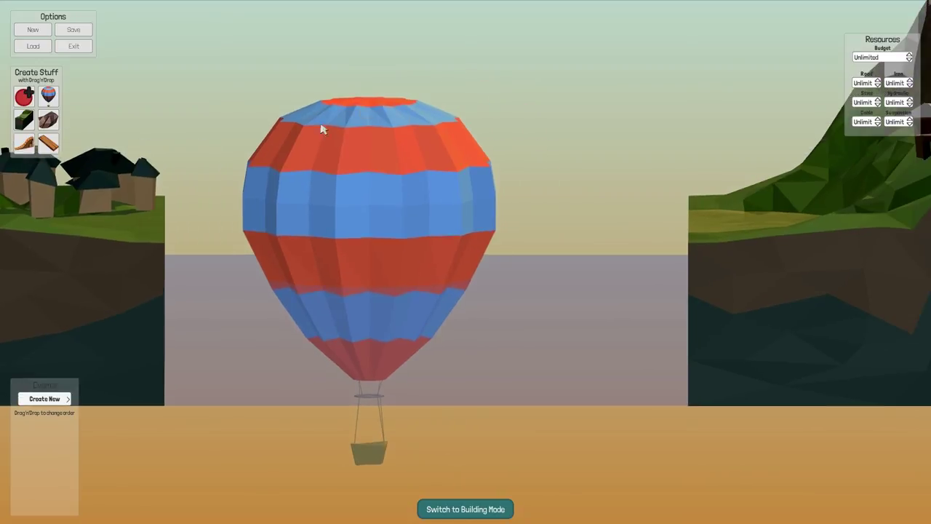
# - Delete the hot air balloon, leaving empty cliffs
pyautogui.moveTo(459, 110); pyautogui.dragTo(439, 94)
pyautogui.scroll(3, 439, 95)
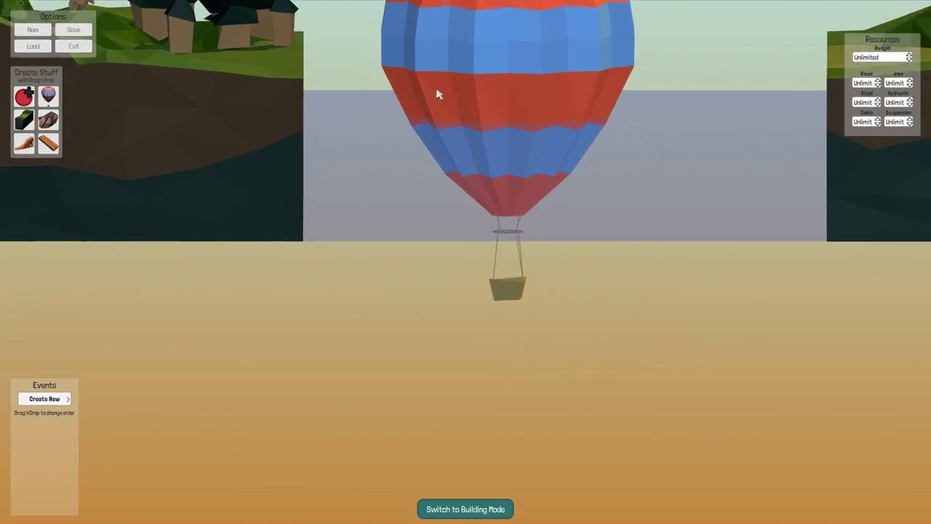
pyautogui.scroll(-3, 439, 94)
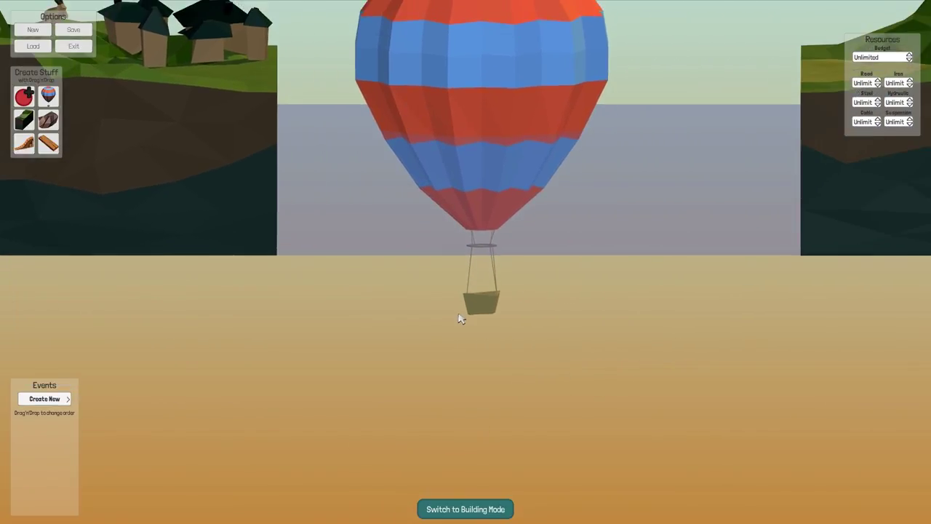
pyautogui.rightClick(480, 309)
pyautogui.click(509, 298)
pyautogui.scroll(-3, 385, 260)
pyautogui.scroll(-3, 385, 260)
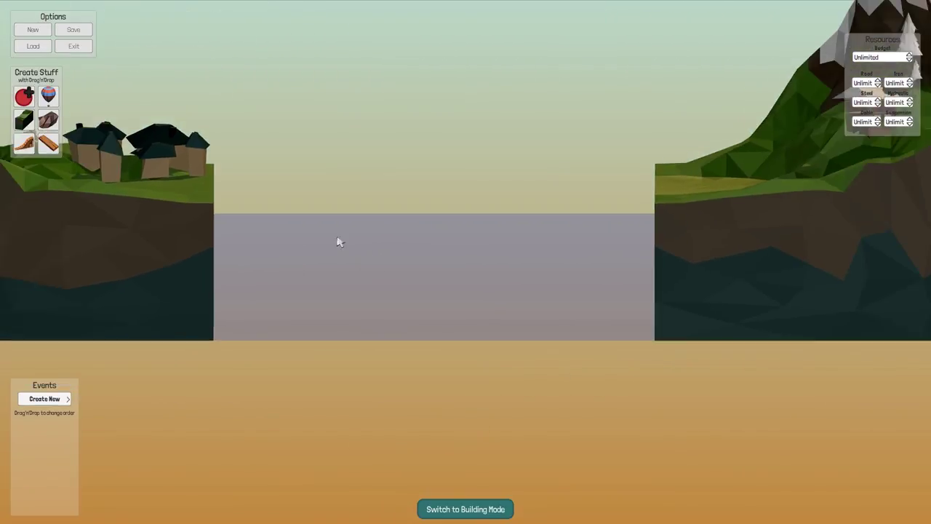
# - Place a terrain block mid-gap and trim its top until the pillar matches cliff height
pyautogui.moveTo(25, 122); pyautogui.dragTo(429, 233)
pyautogui.moveTo(451, 175); pyautogui.dragTo(448, 112)
pyautogui.scroll(-3, 561, 181)
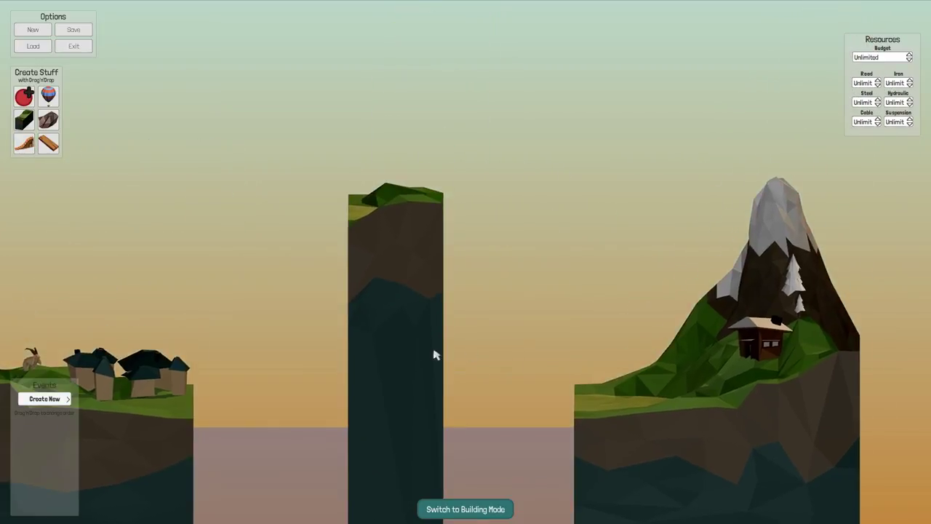
pyautogui.scroll(2, 433, 355)
pyautogui.scroll(2, 408, 269)
pyautogui.scroll(2, 389, 213)
pyautogui.moveTo(361, 279); pyautogui.dragTo(368, 3)
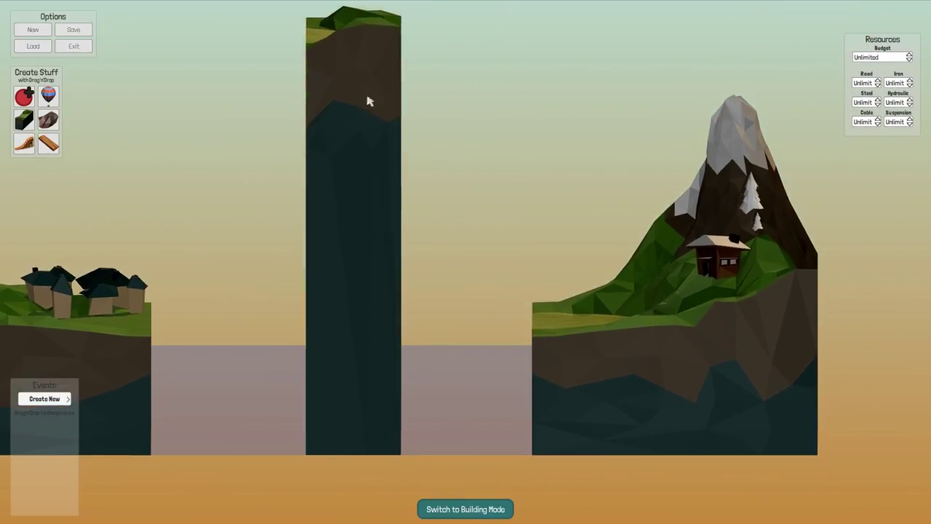
pyautogui.scroll(-3, 386, 133)
pyautogui.scroll(-2, 386, 168)
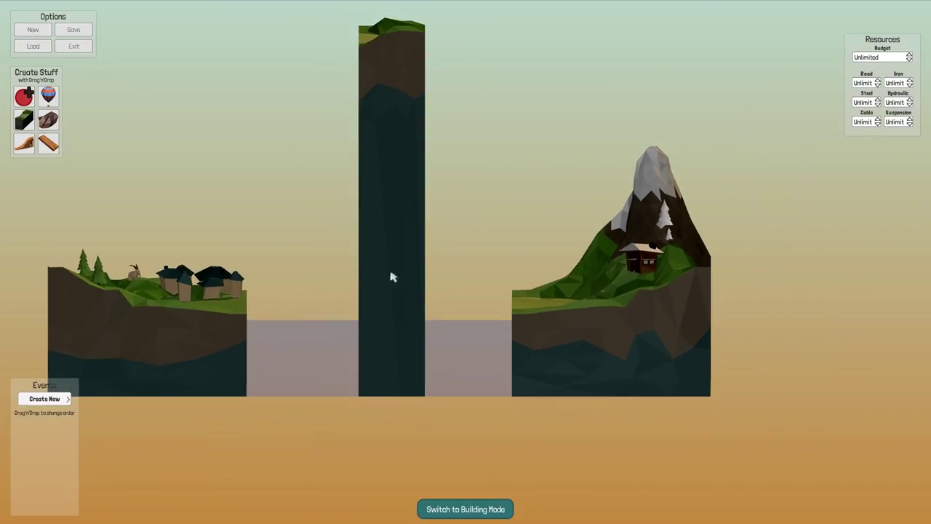
pyautogui.moveTo(389, 276); pyautogui.dragTo(351, 421)
pyautogui.scroll(-3, 321, 226)
pyautogui.scroll(2, 335, 200)
pyautogui.scroll(2, 342, 270)
pyautogui.moveTo(342, 267)
pyautogui.mouseDown()
pyautogui.moveTo(355, 308)
pyautogui.moveTo(375, 6)
pyautogui.mouseUp()
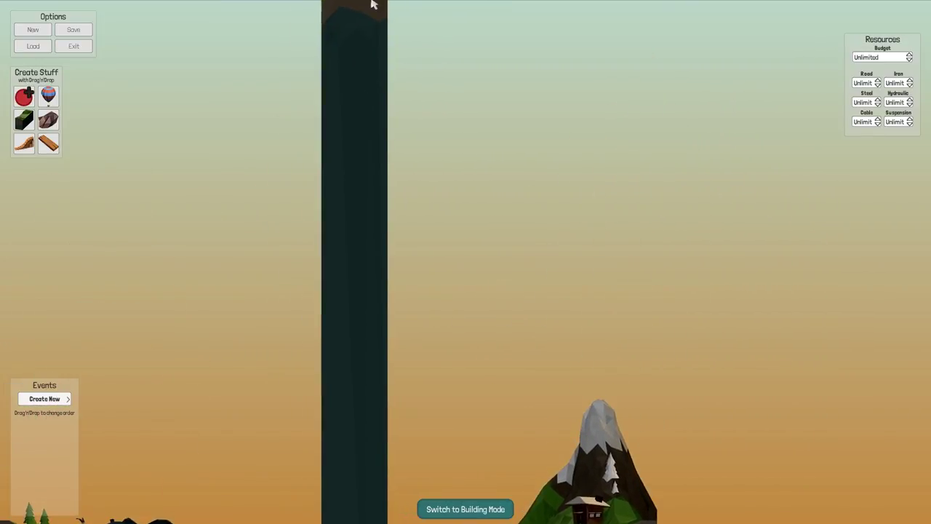
pyautogui.scroll(-3, 375, 262)
pyautogui.scroll(-1, 367, 291)
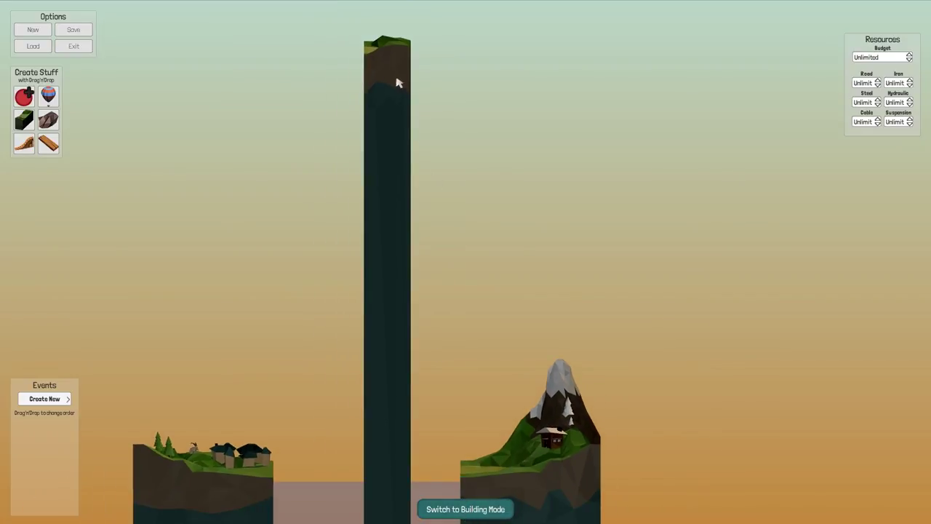
pyautogui.moveTo(397, 78); pyautogui.dragTo(397, 311)
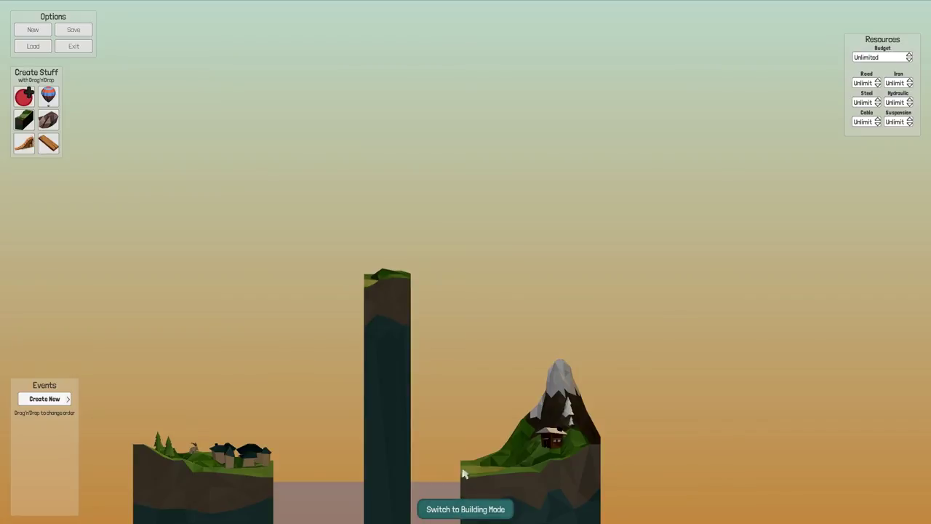
pyautogui.scroll(-2, 471, 443)
pyautogui.moveTo(414, 214); pyautogui.dragTo(420, 368)
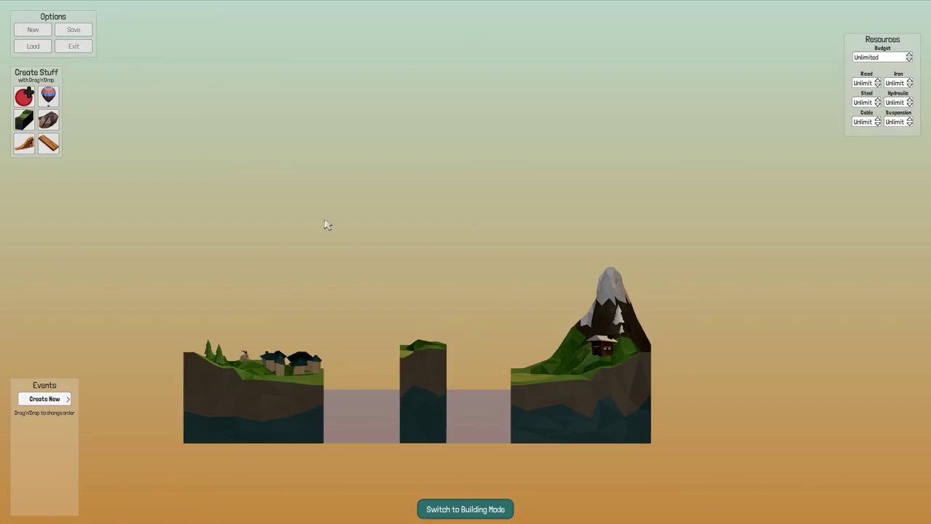
# - Resize the middle pillar slightly and widen the right landmass until it meets the pillar
pyautogui.rightClick(350, 245)
pyautogui.moveTo(421, 280); pyautogui.dragTo(425, 302)
pyautogui.moveTo(540, 332)
pyautogui.mouseDown()
pyautogui.moveTo(569, 331)
pyautogui.moveTo(515, 307)
pyautogui.mouseUp()
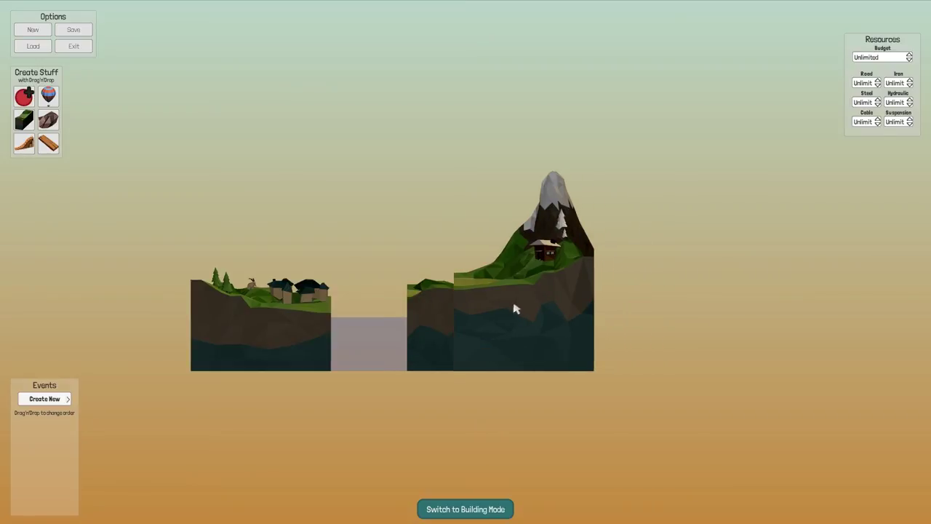
pyautogui.scroll(2, 350, 344)
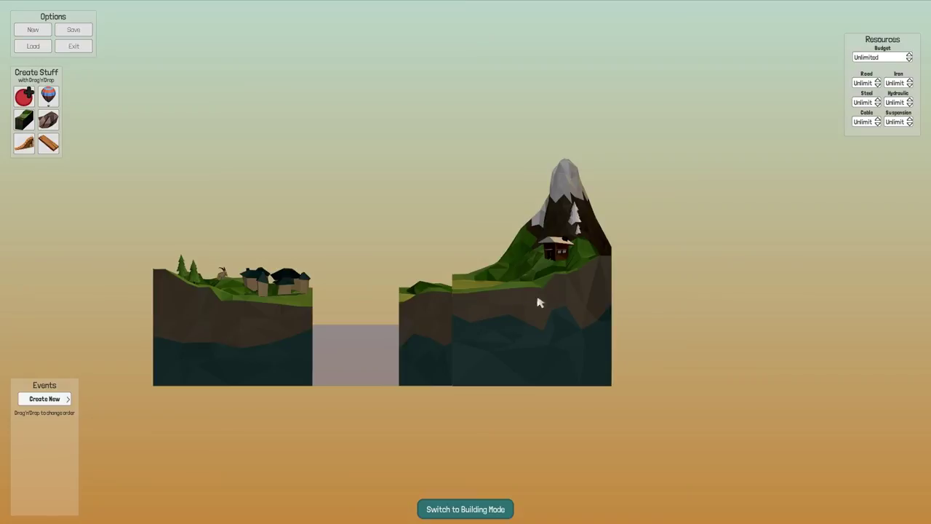
pyautogui.scroll(2, 445, 363)
pyautogui.scroll(2, 473, 350)
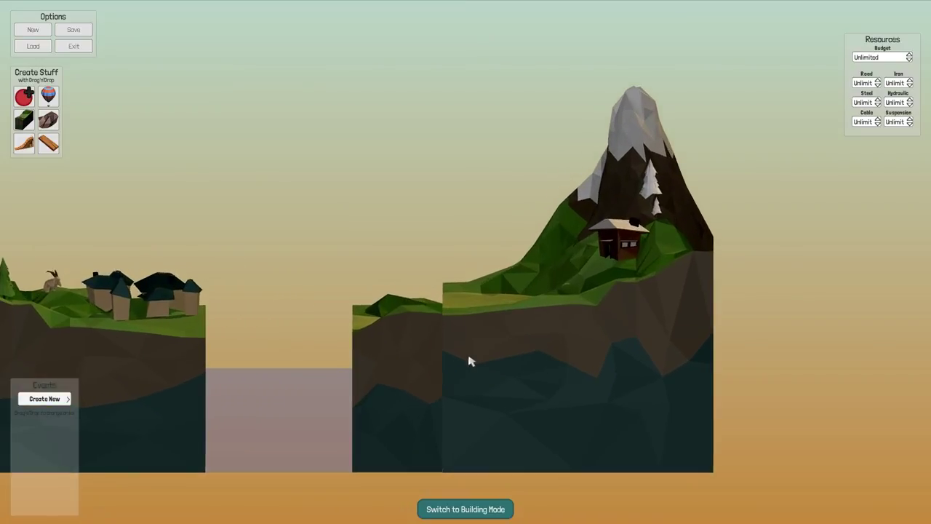
pyautogui.scroll(4, 469, 362)
pyautogui.moveTo(473, 356); pyautogui.dragTo(484, 282)
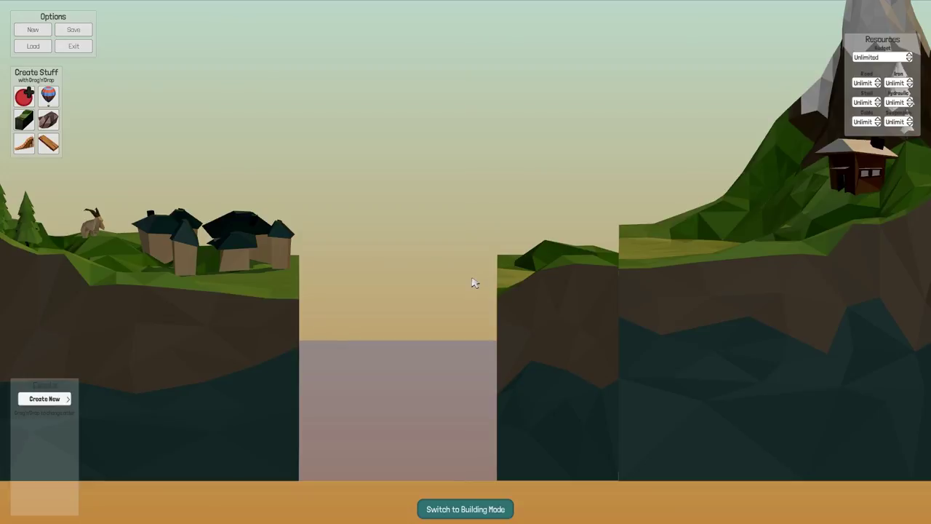
pyautogui.moveTo(452, 430)
pyautogui.mouseDown()
pyautogui.moveTo(339, 363)
pyautogui.moveTo(477, 353)
pyautogui.mouseUp()
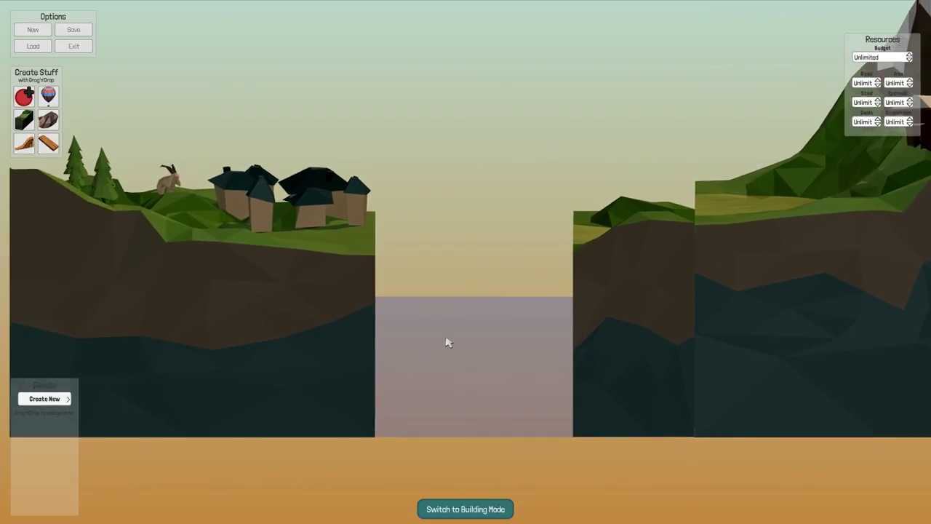